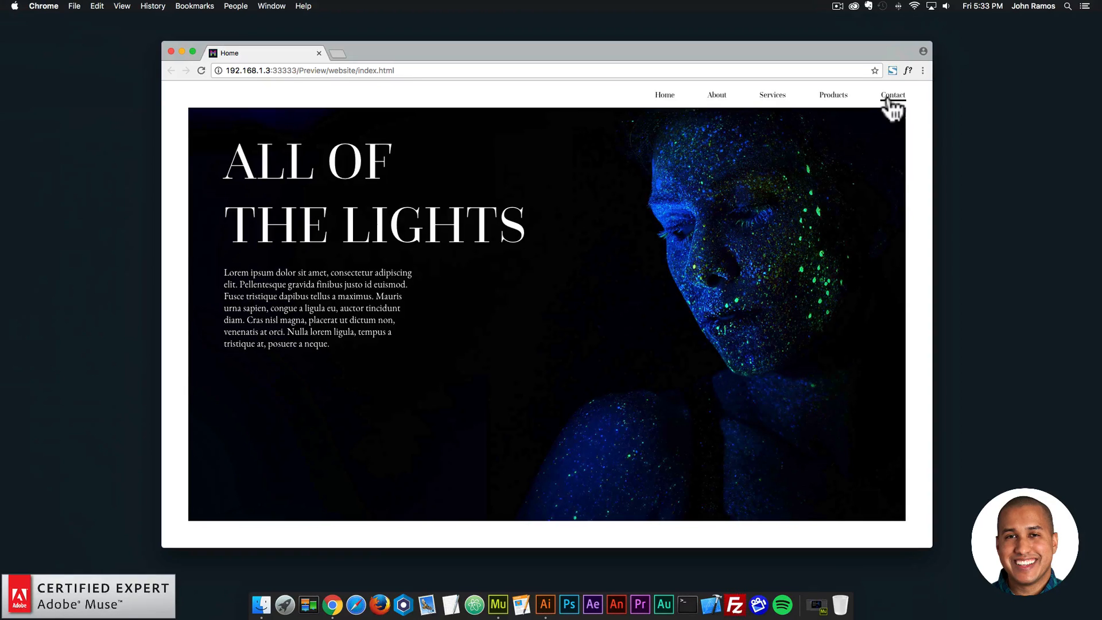
# Step: Switch to Adobe Muse, create a new fluid-width site with a maximum page width of 960, and open its Home page
pyautogui.click(492, 580)
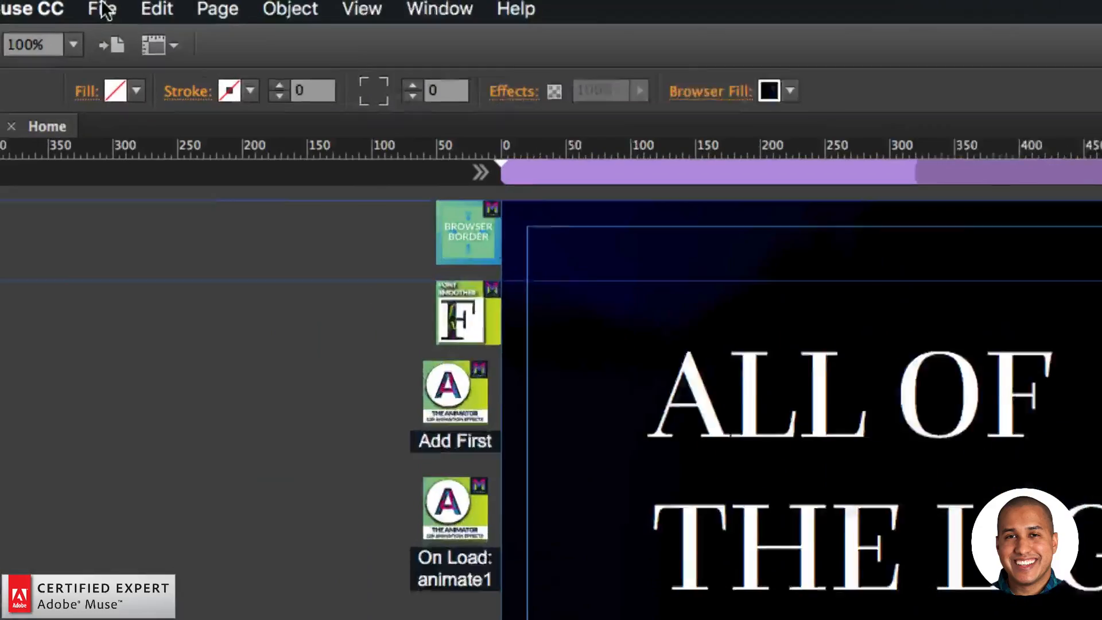
pyautogui.click(103, 6)
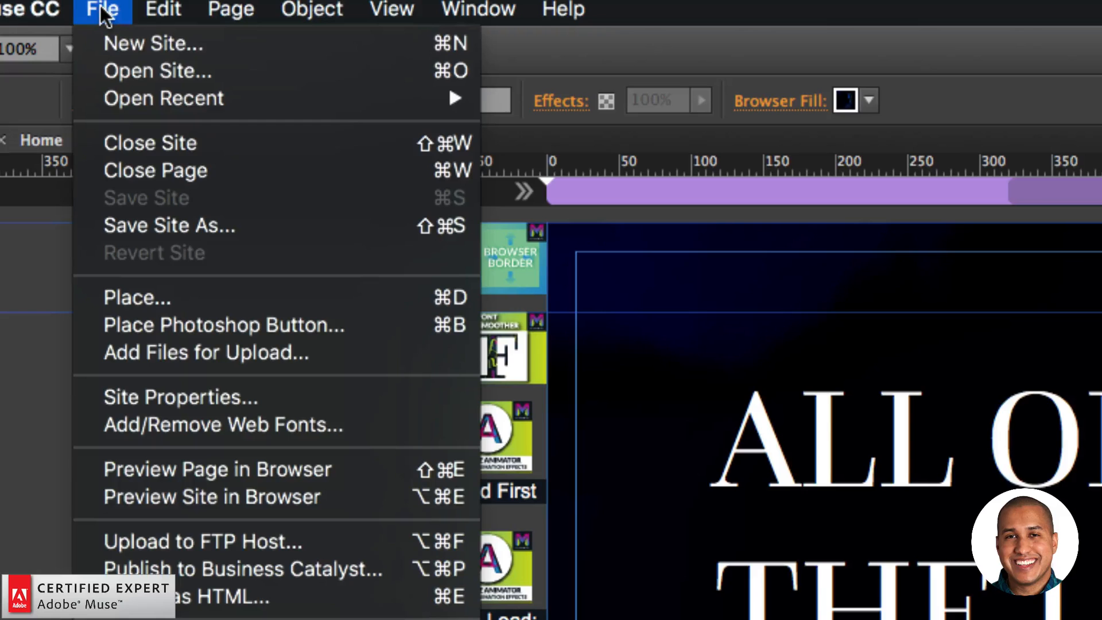
pyautogui.click(120, 49)
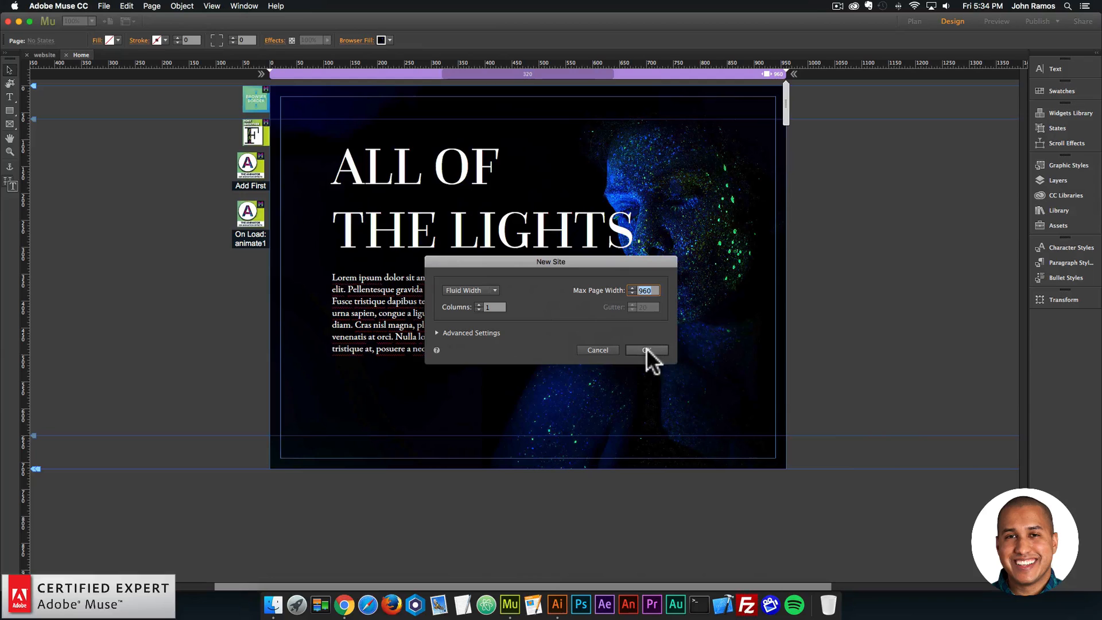
pyautogui.click(646, 349)
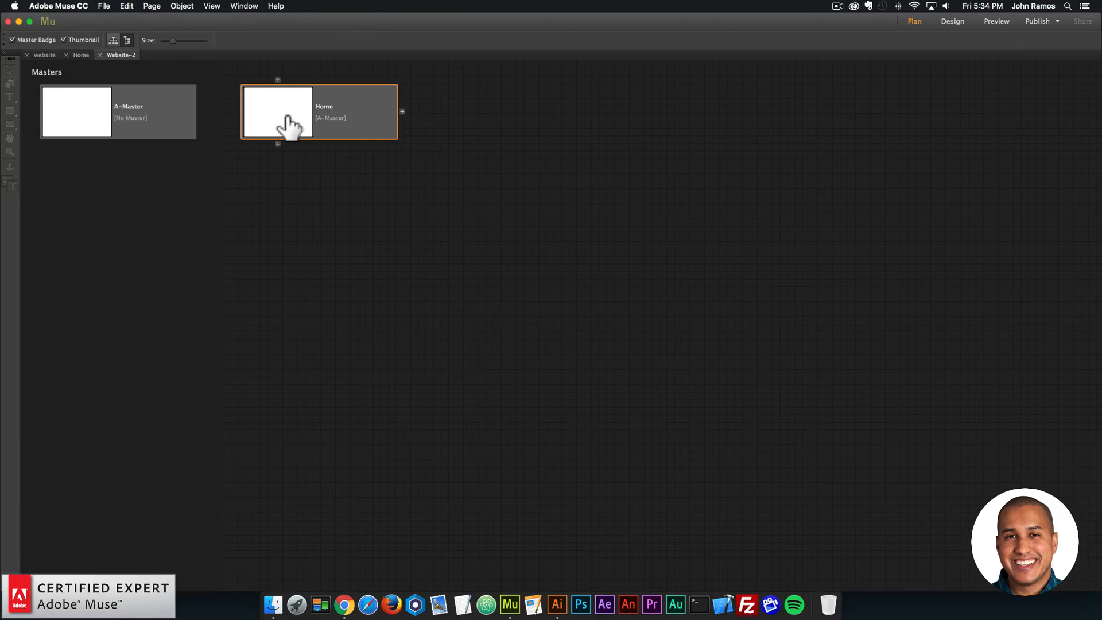
pyautogui.doubleClick(287, 118)
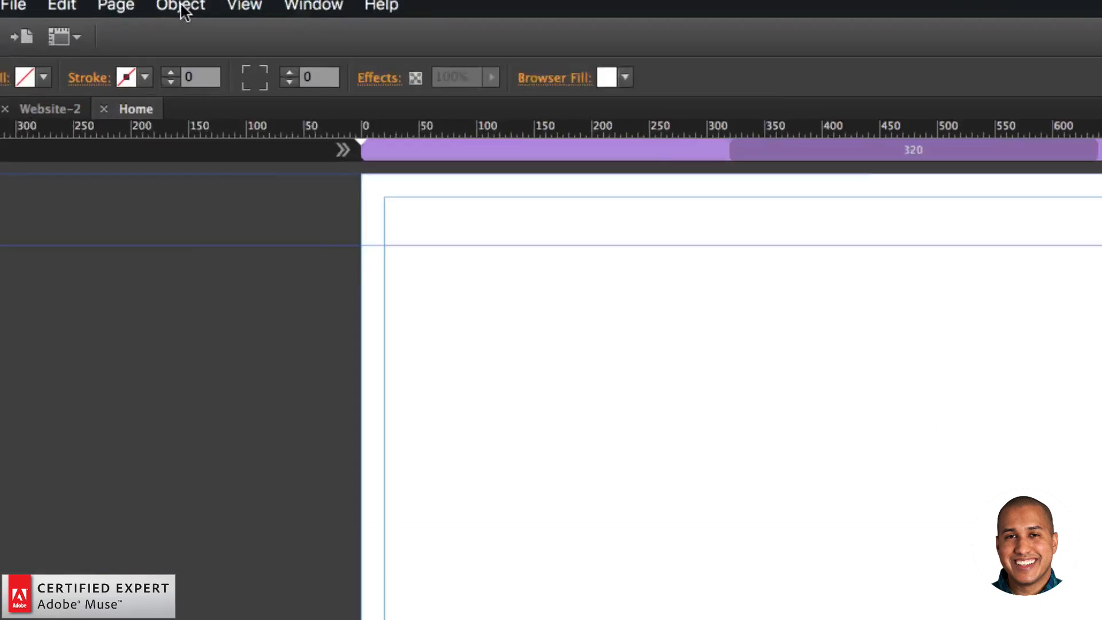
# Step: Insert a horizontal menu widget and place it in the upper part of the Home page
pyautogui.click(186, 17)
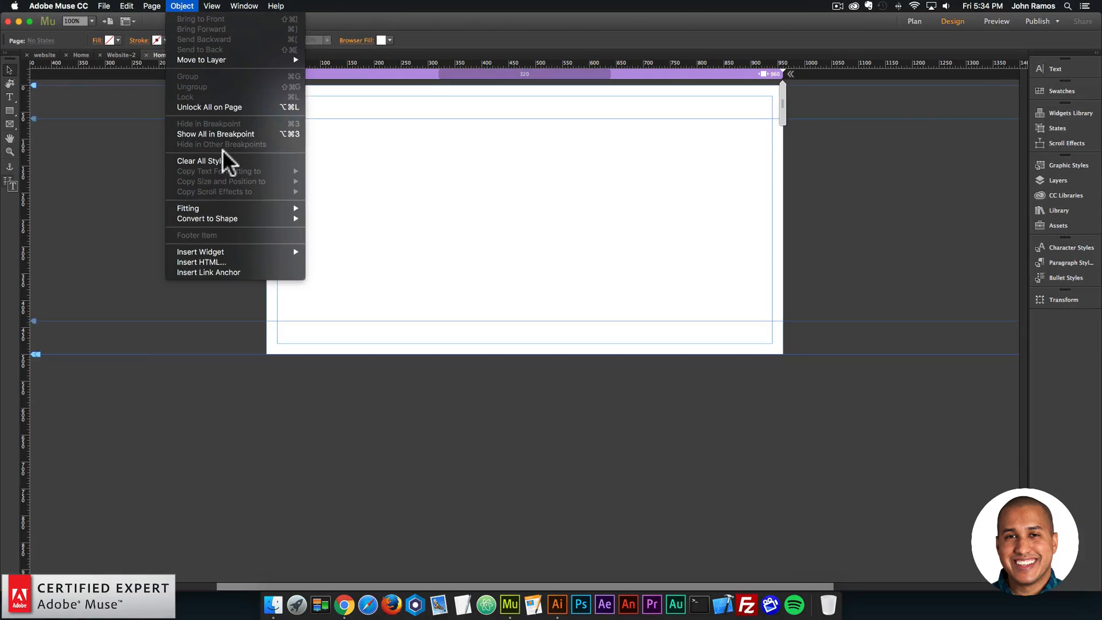
pyautogui.moveTo(216, 252)
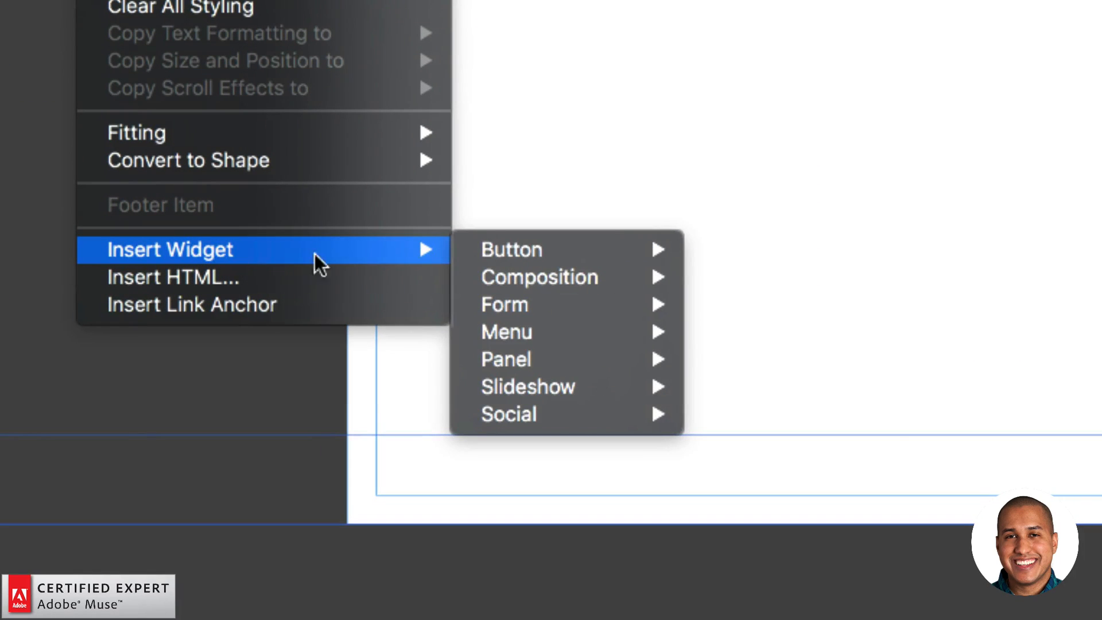
pyautogui.moveTo(528, 330)
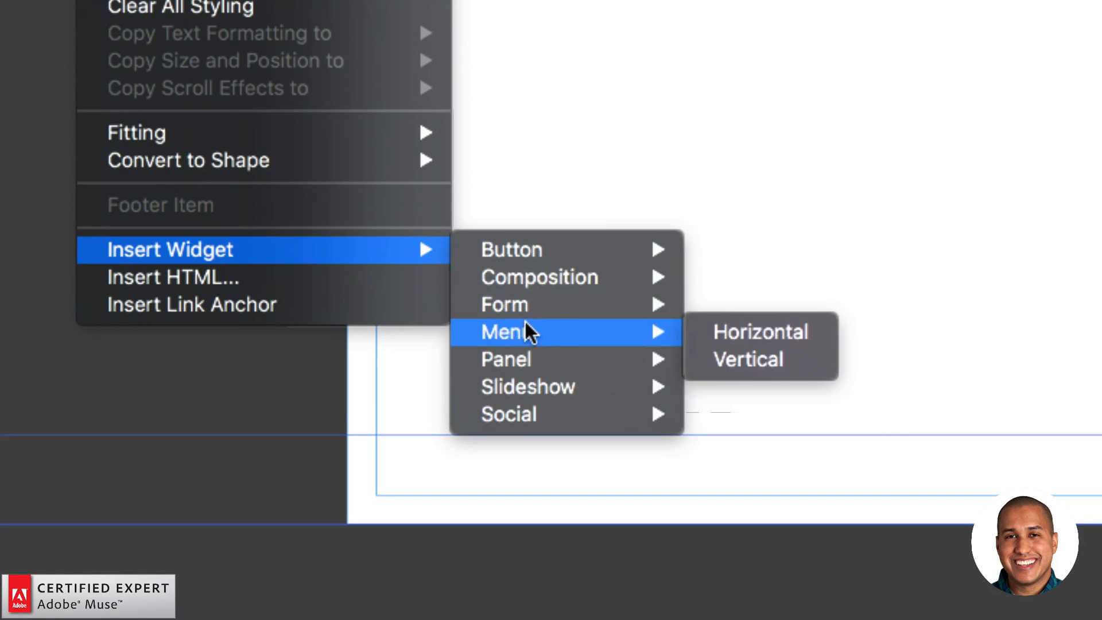
pyautogui.click(752, 332)
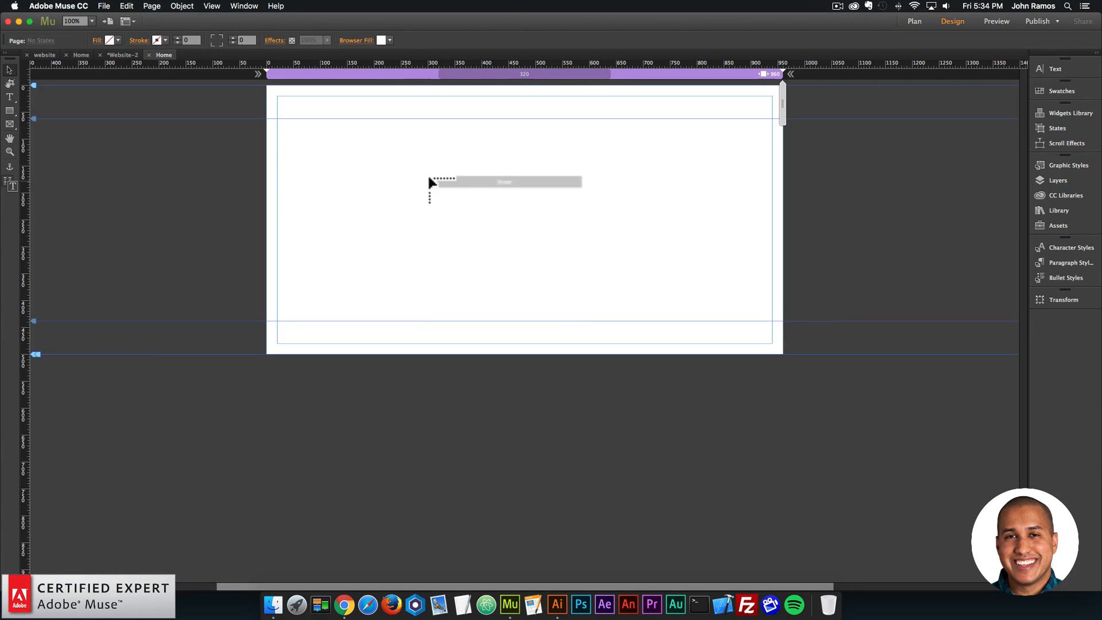
pyautogui.click(372, 162)
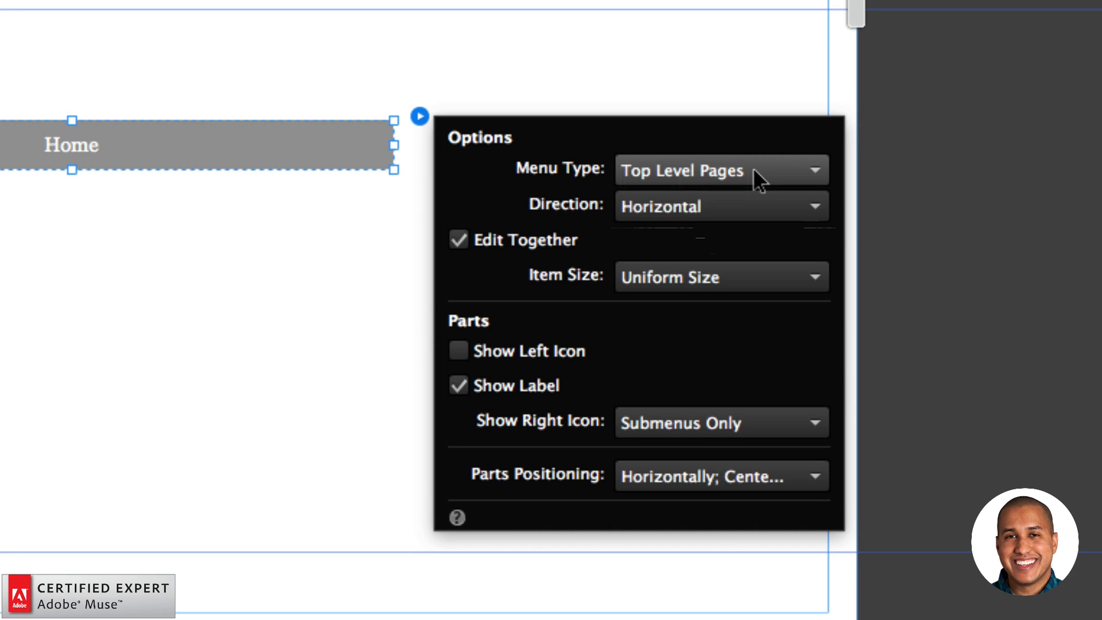
# Step: Set the menu type to Manual and move the menu to the page's left margin at X 20, Y 62
pyautogui.click(758, 180)
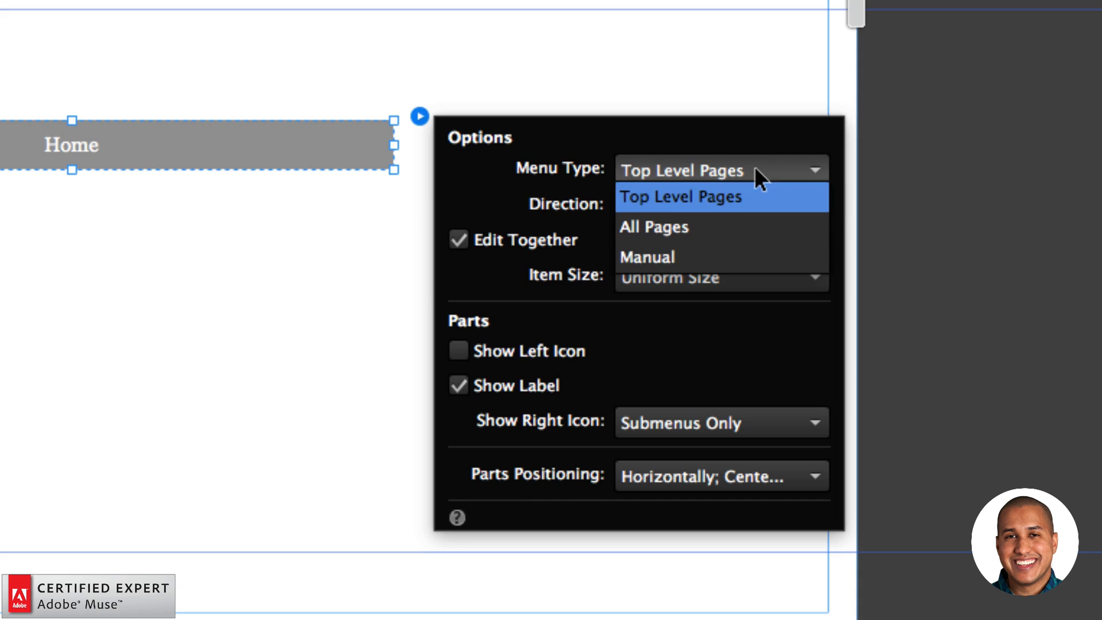
pyautogui.click(664, 256)
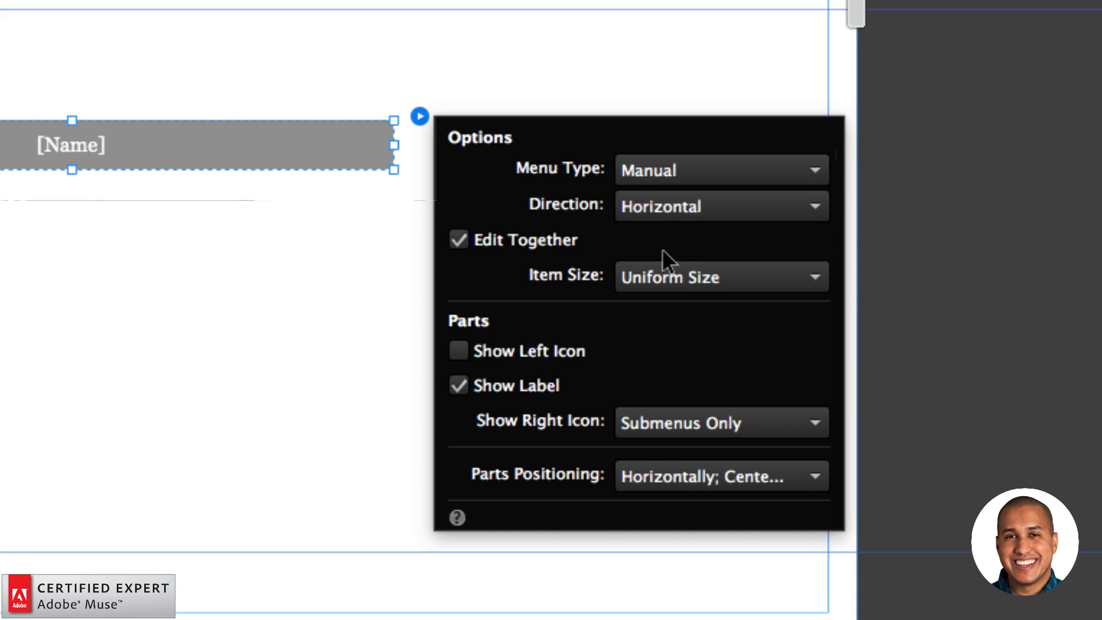
pyautogui.click(655, 172)
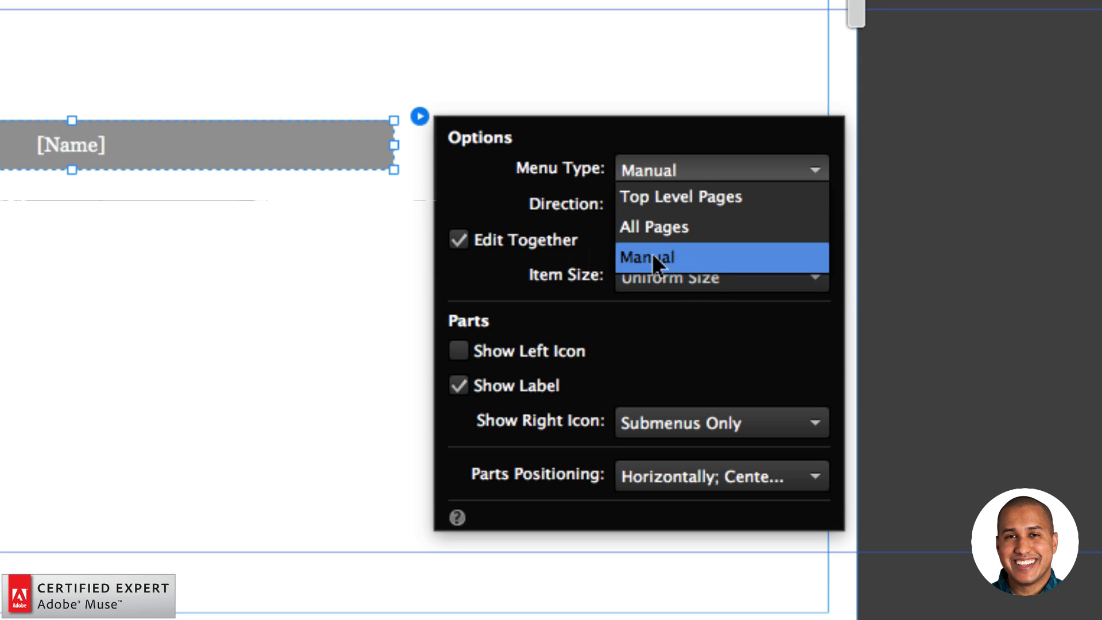
pyautogui.click(676, 163)
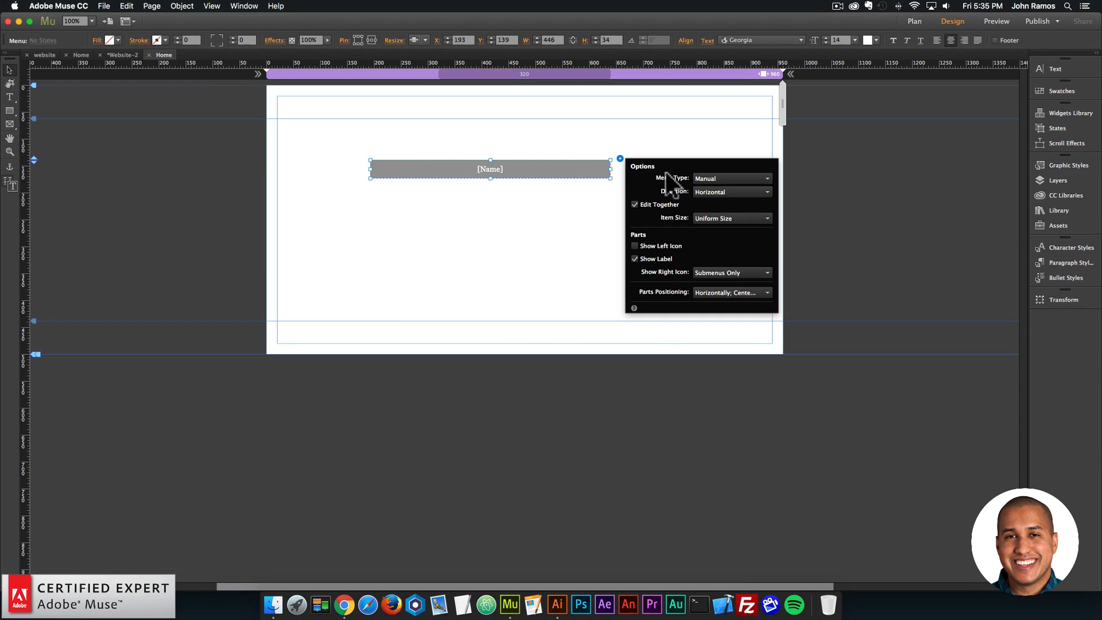
pyautogui.click(272, 147)
pyautogui.moveTo(562, 174); pyautogui.dragTo(468, 130)
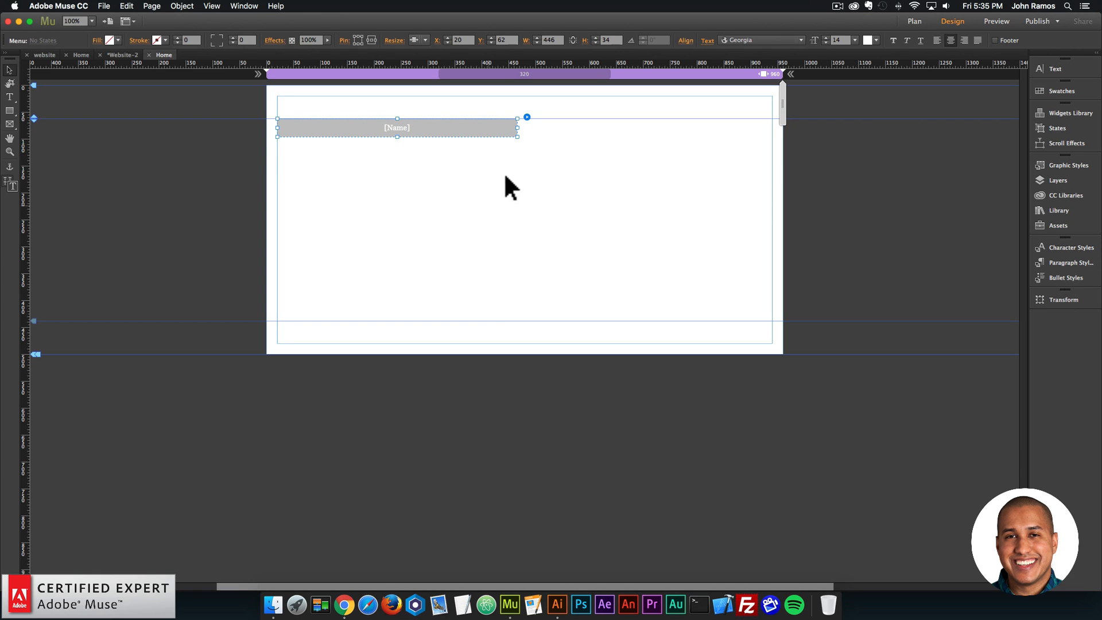
# Step: Add four more items after the existing menu item and widen the whole menu toward the right
pyautogui.click(486, 126)
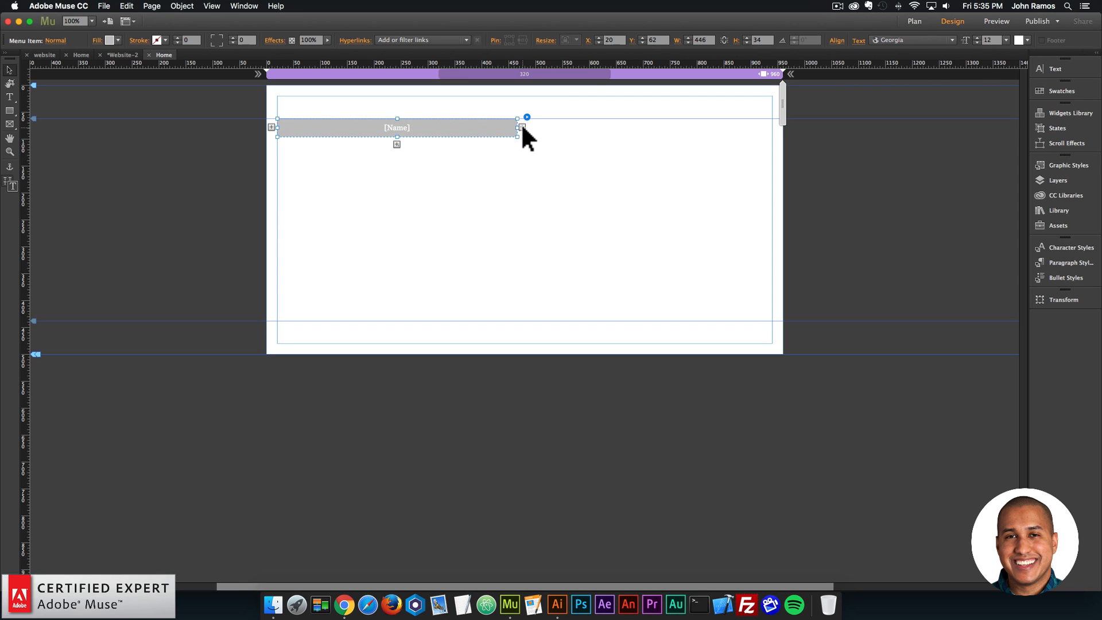
pyautogui.click(521, 127)
pyautogui.click(511, 131)
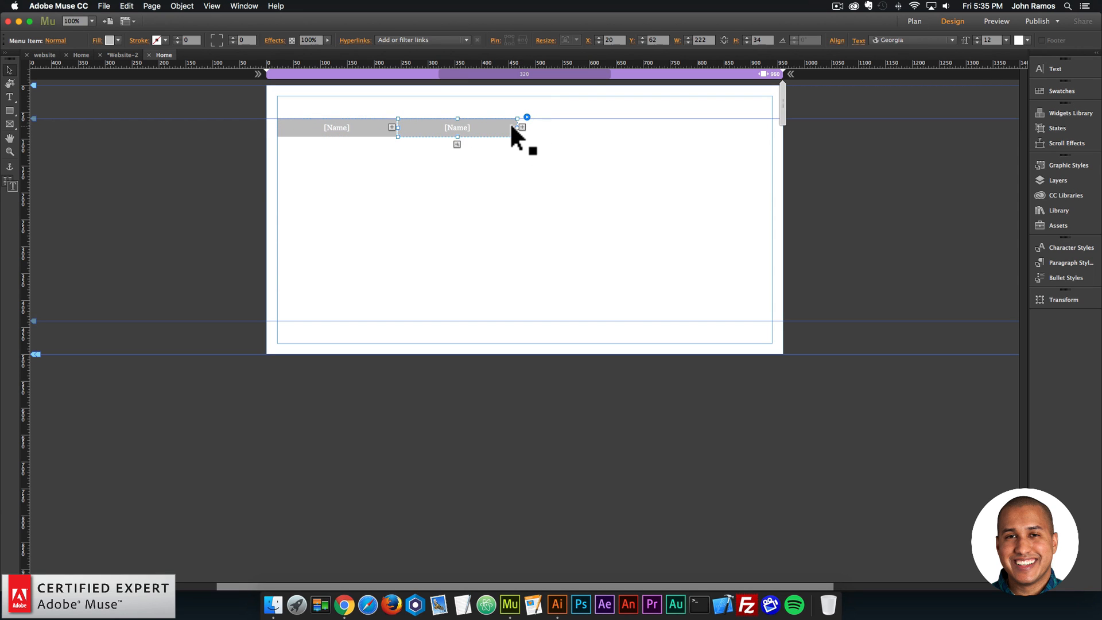
pyautogui.click(522, 126)
pyautogui.click(509, 129)
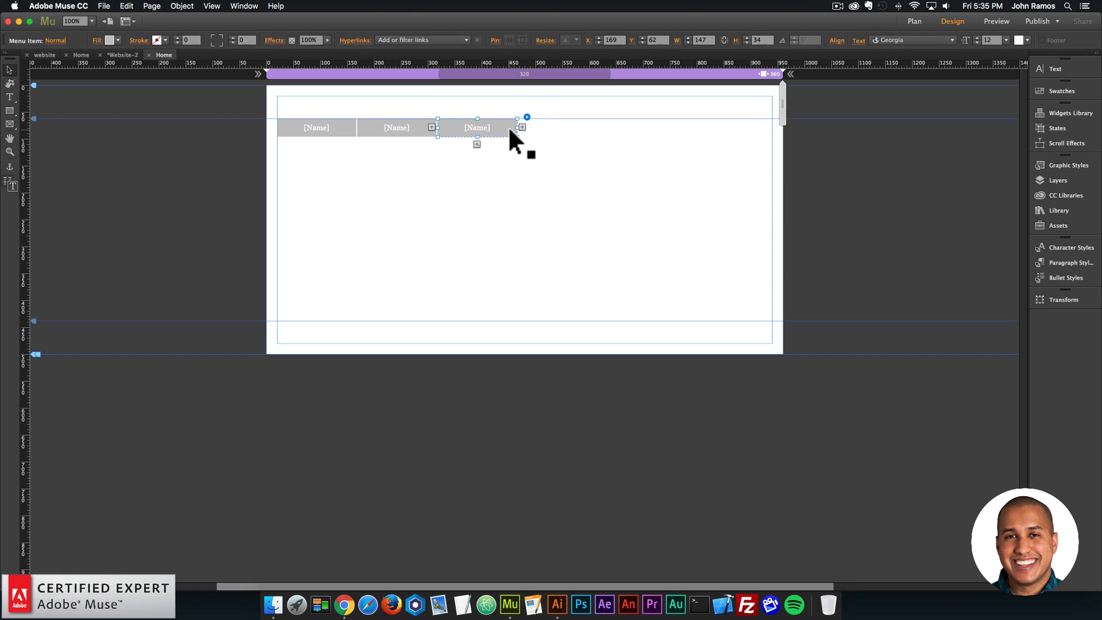
pyautogui.click(522, 127)
pyautogui.click(505, 129)
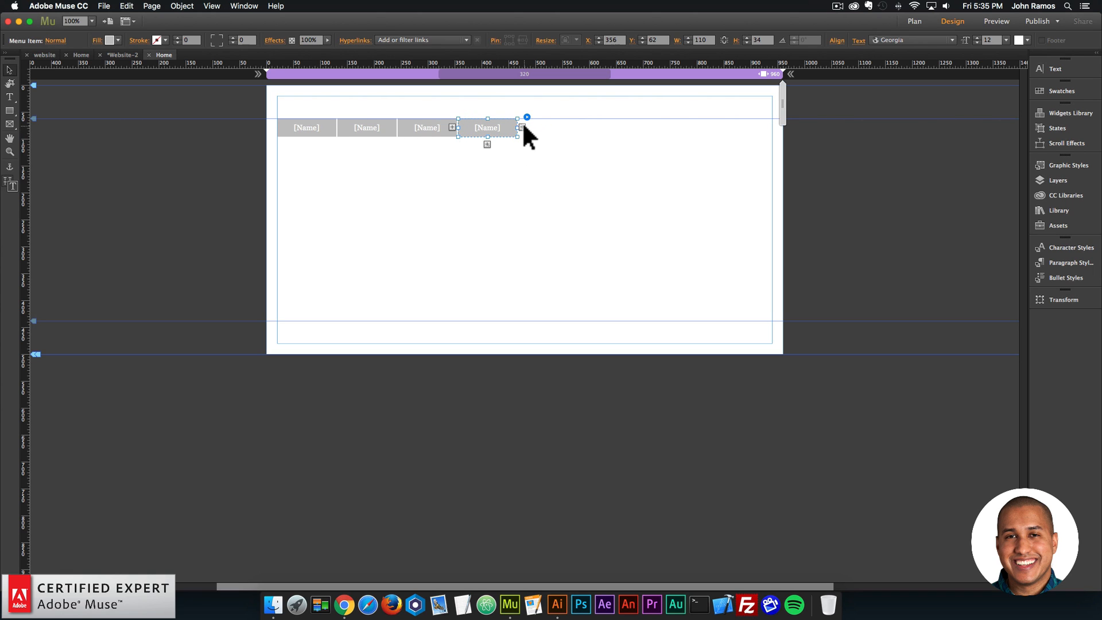
pyautogui.click(521, 127)
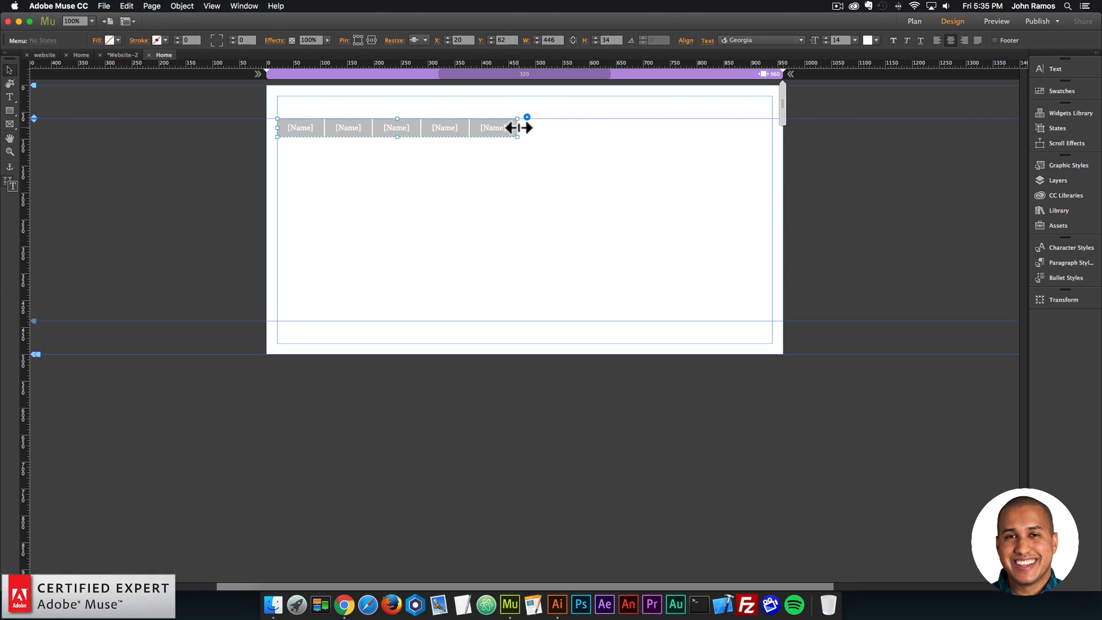
pyautogui.moveTo(516, 127); pyautogui.dragTo(583, 128)
# Step: Label the first two menu items Home and About
pyautogui.click(322, 131)
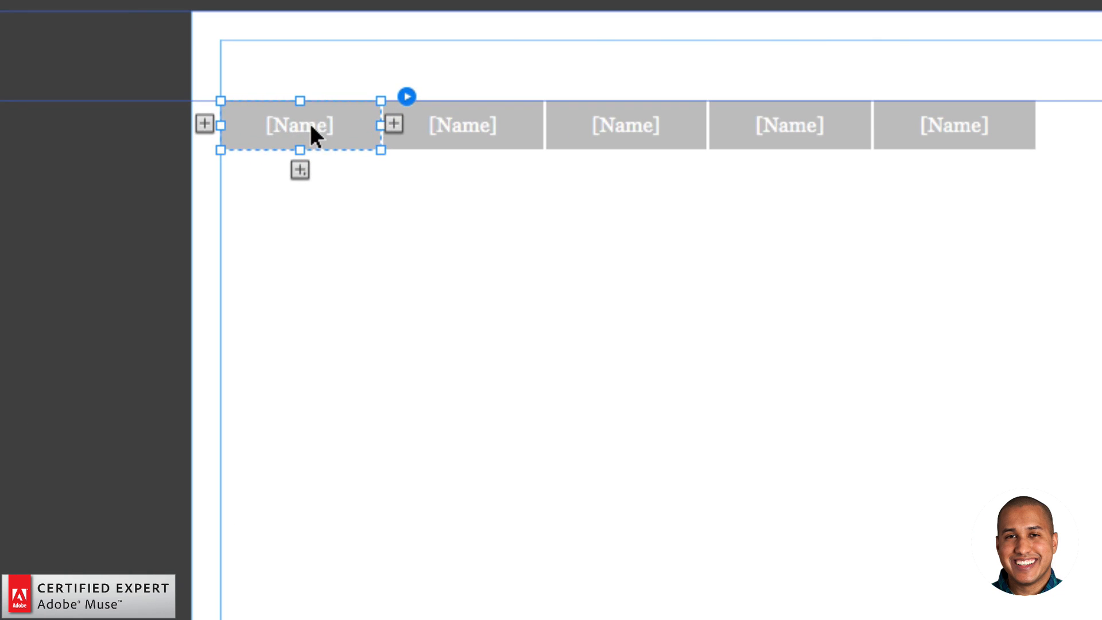
pyautogui.click(312, 121)
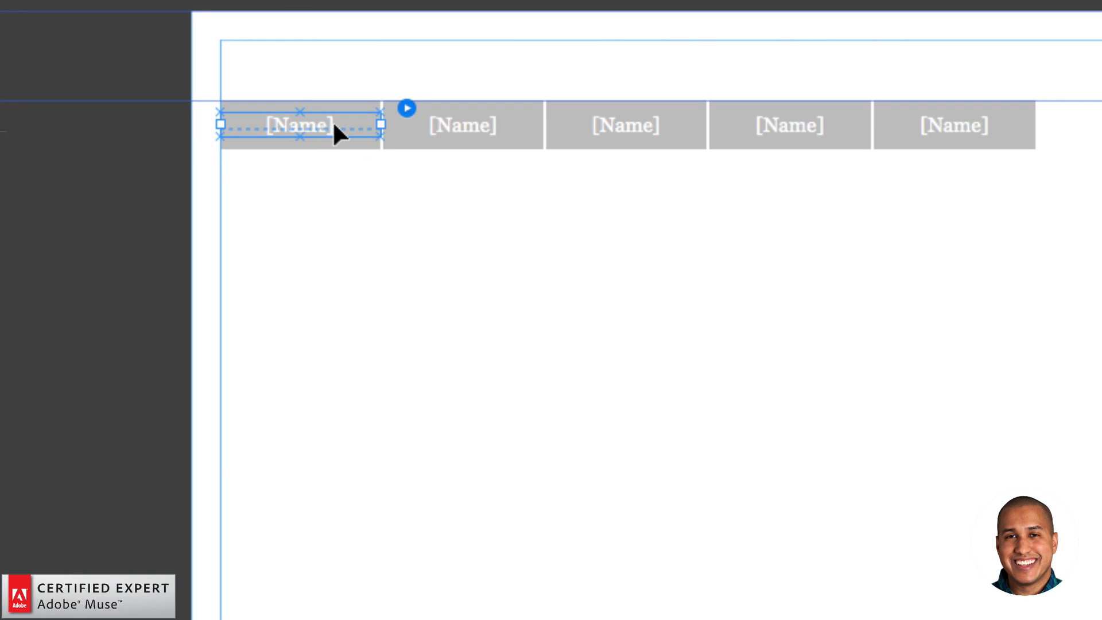
pyautogui.click(338, 122)
pyautogui.moveTo(341, 122); pyautogui.dragTo(247, 113)
pyautogui.write('Home')
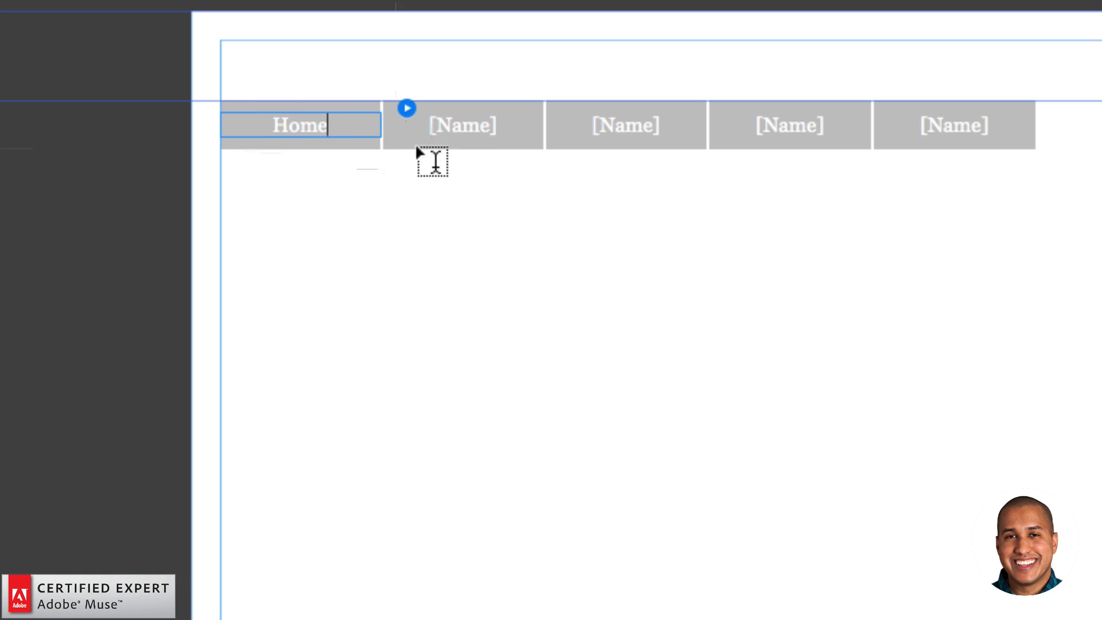
pyautogui.click(490, 116)
pyautogui.write('About')
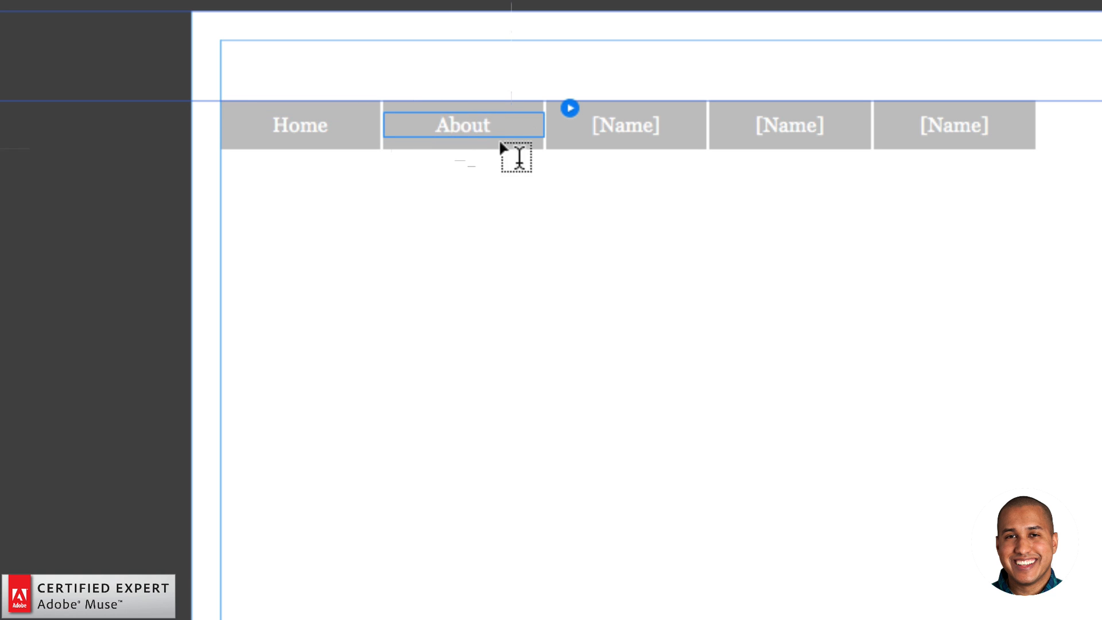
# Step: Label the remaining three menu items Services, Products and Contact
pyautogui.click(672, 116)
pyautogui.moveTo(672, 116); pyautogui.dragTo(558, 122)
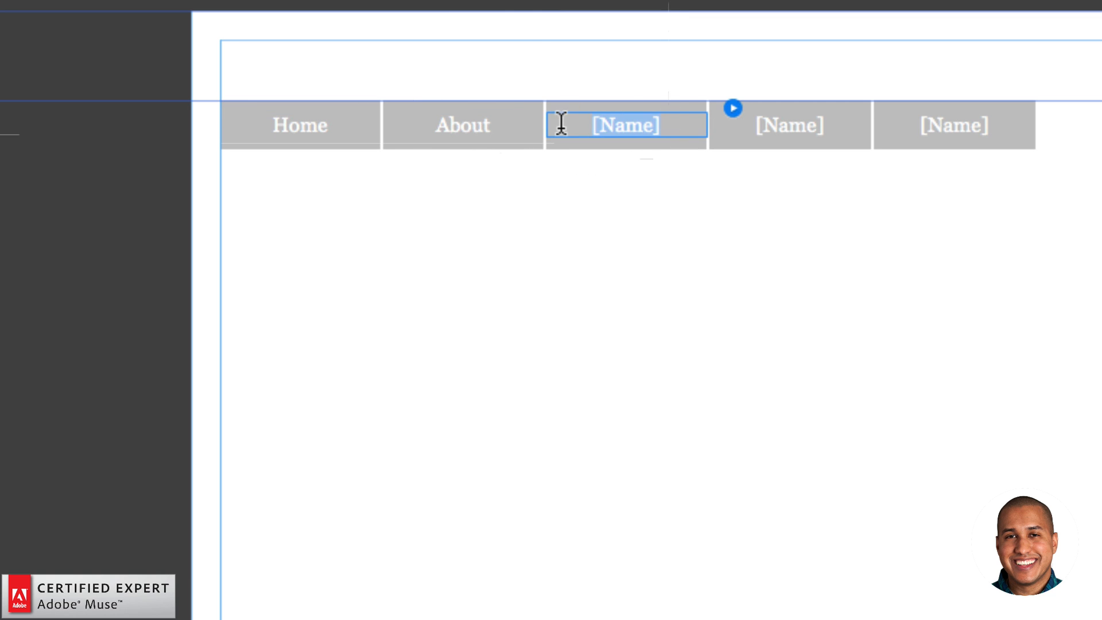
pyautogui.write('Services')
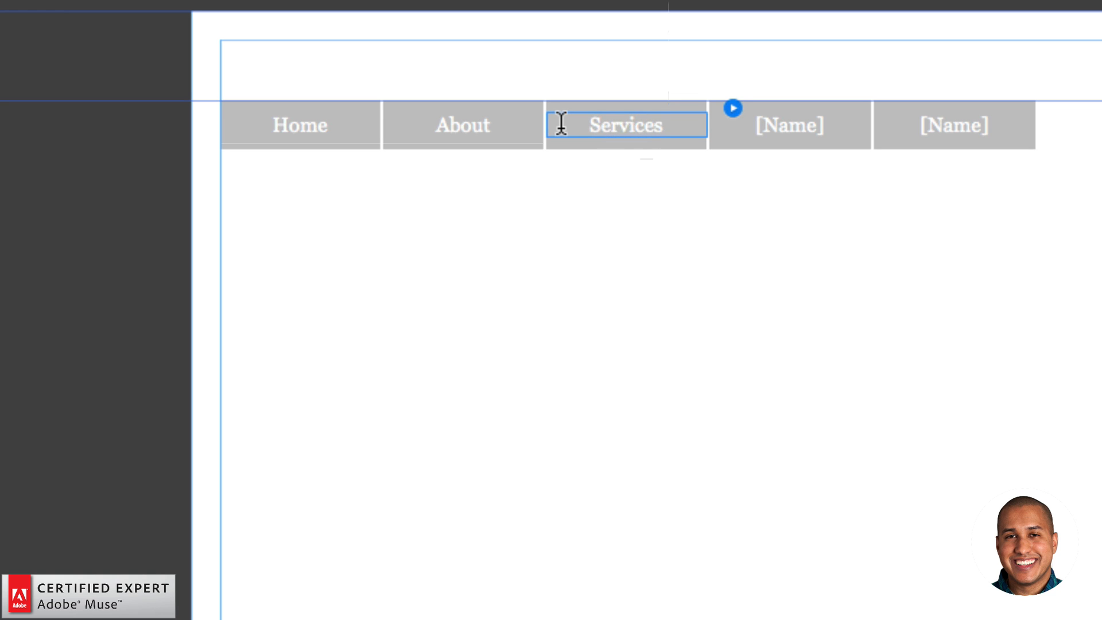
pyautogui.moveTo(836, 123); pyautogui.dragTo(729, 123)
pyautogui.write('Prdo')
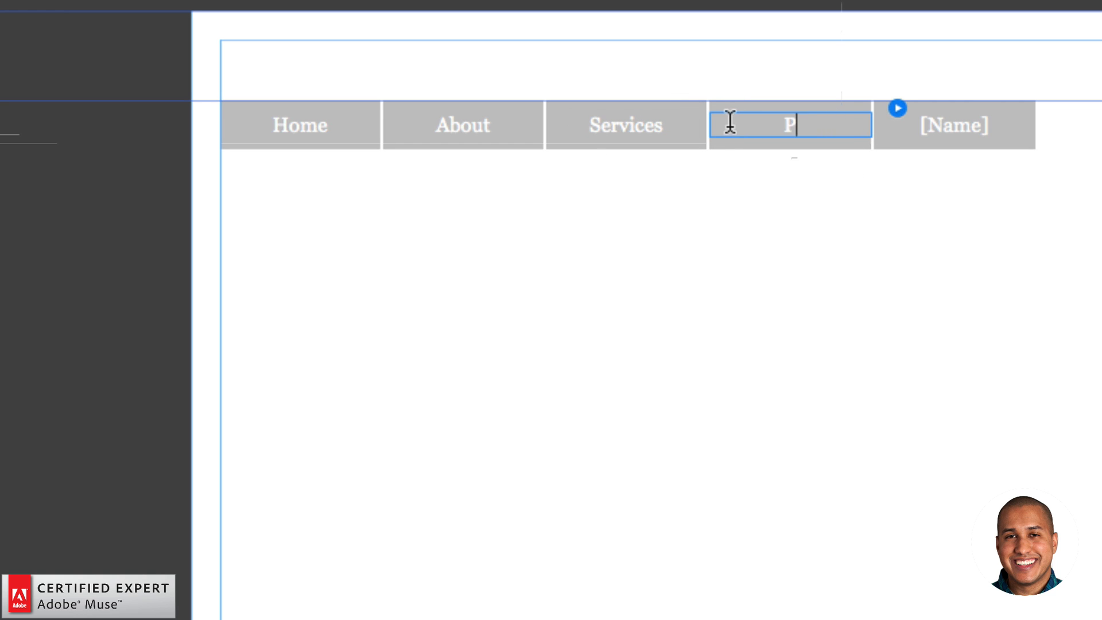
pyautogui.press('BackSpace')
pyautogui.press('BackSpace')
pyautogui.write('oducts')
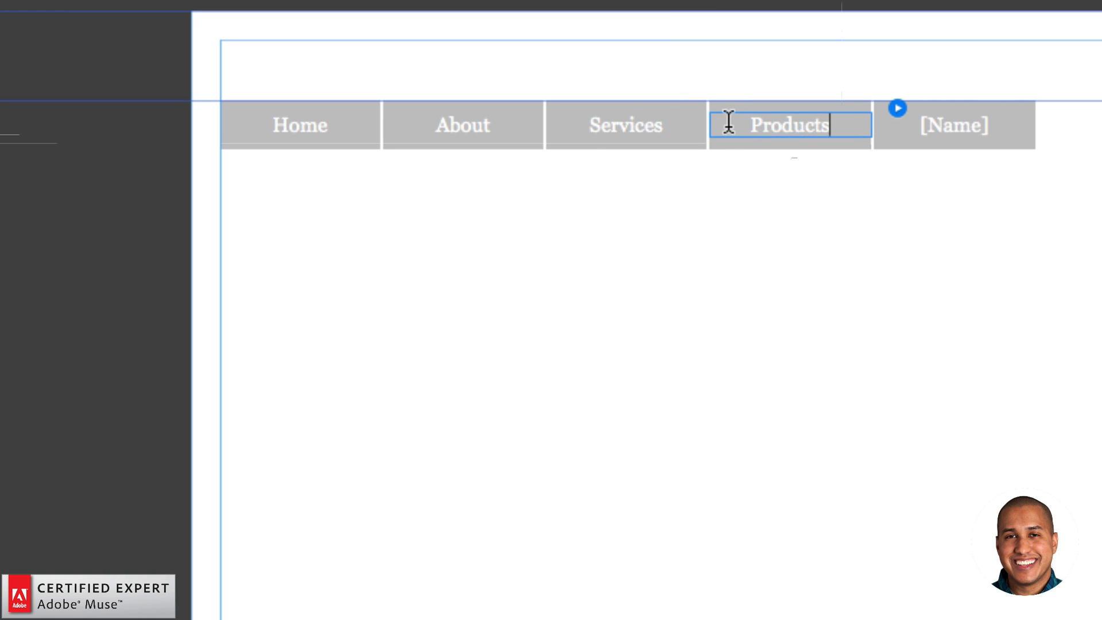
pyautogui.moveTo(923, 123); pyautogui.dragTo(1016, 123)
pyautogui.write('Contact')
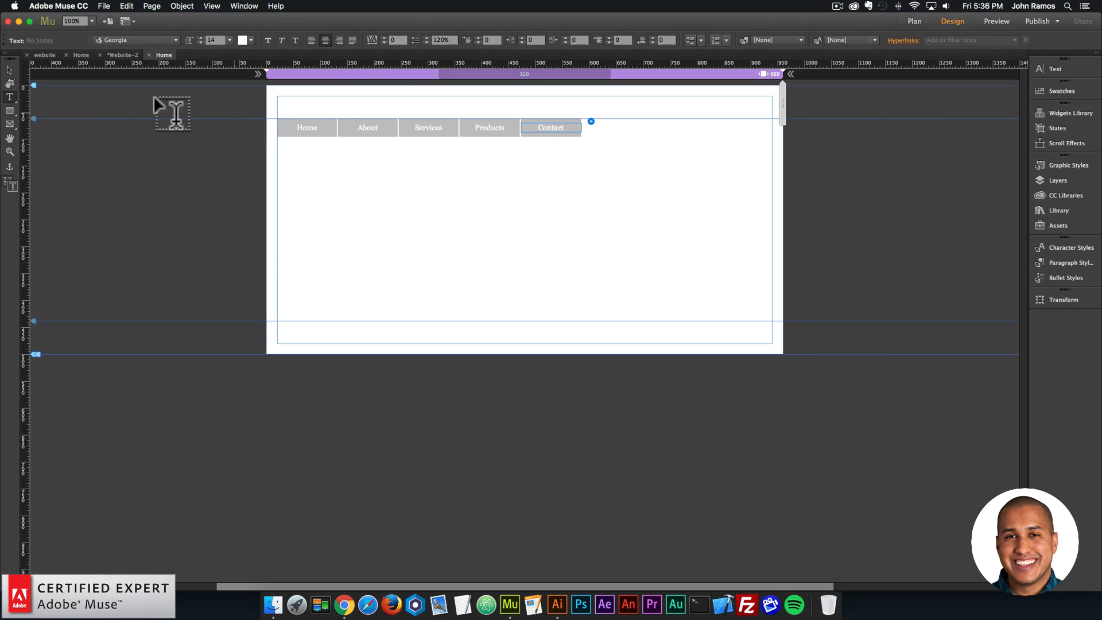
pyautogui.click(10, 70)
# Step: Change the text color of the menu labels to black (000000), using the Home label
pyautogui.click(321, 131)
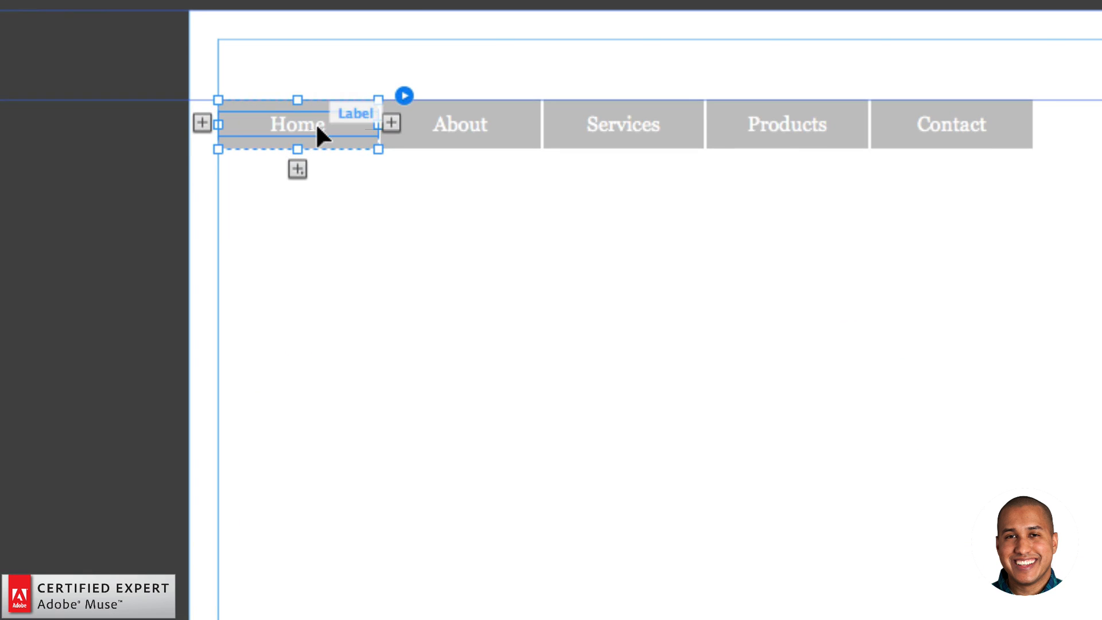
pyautogui.click(311, 127)
pyautogui.doubleClick(326, 126)
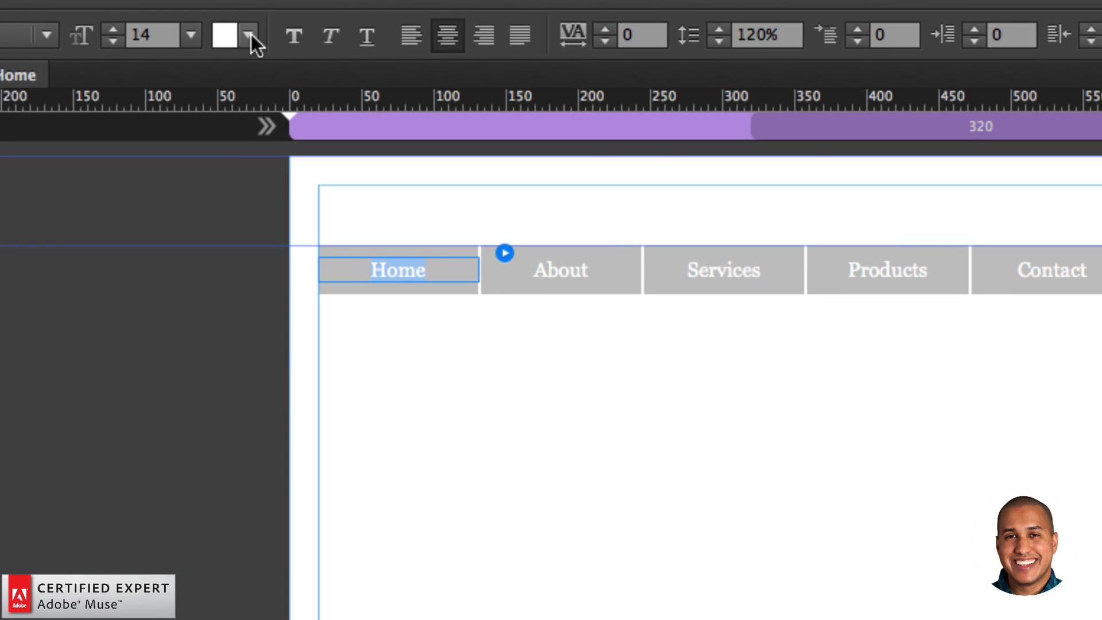
pyautogui.click(251, 40)
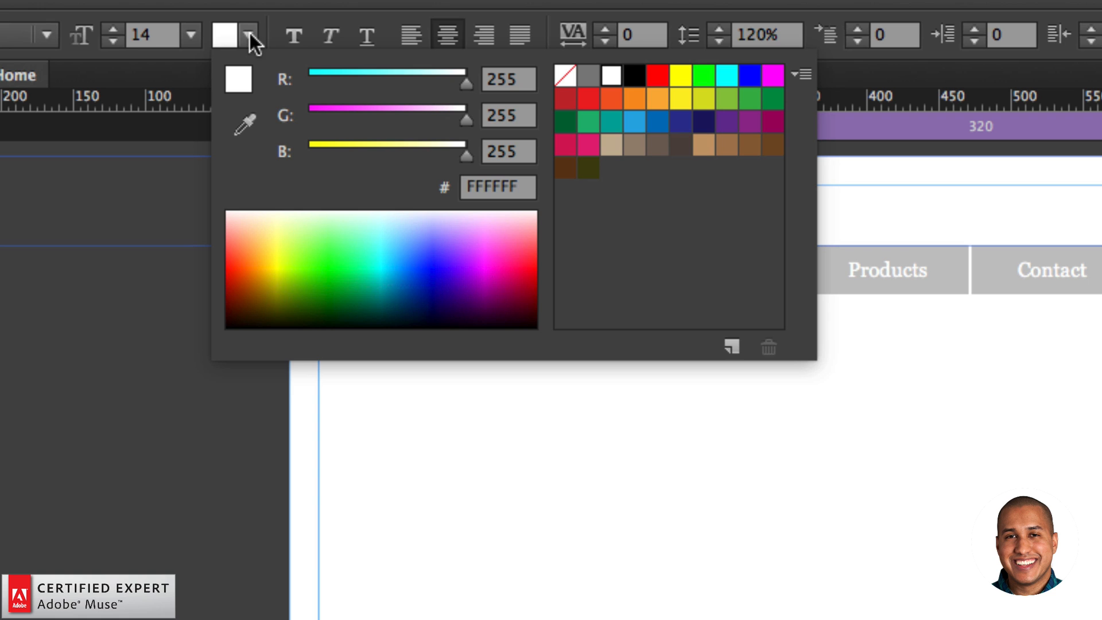
pyautogui.click(635, 75)
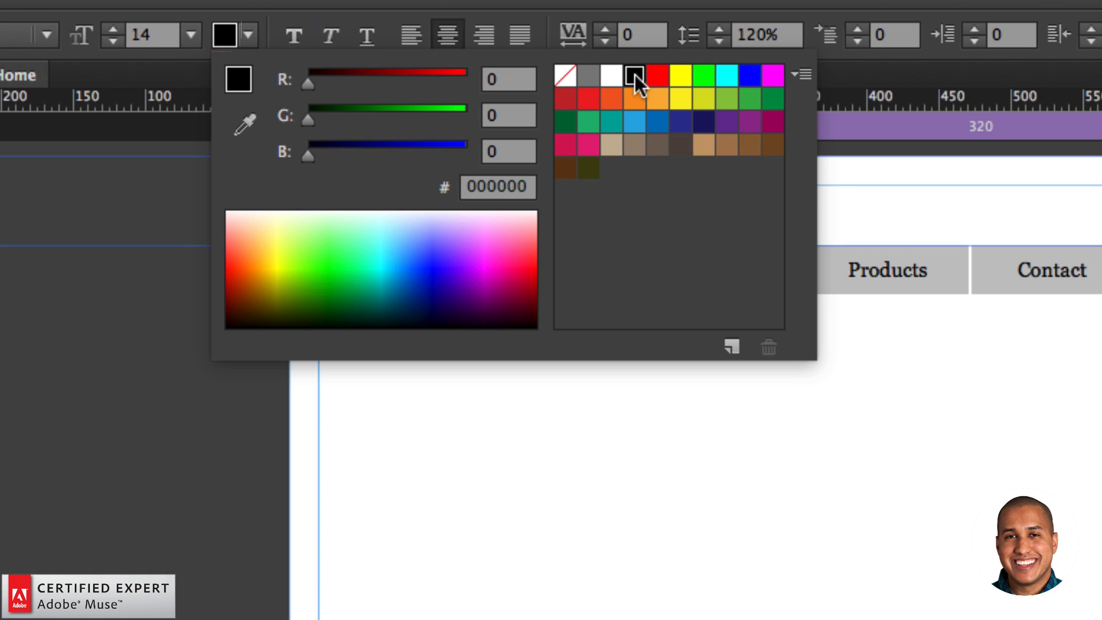
pyautogui.click(667, 366)
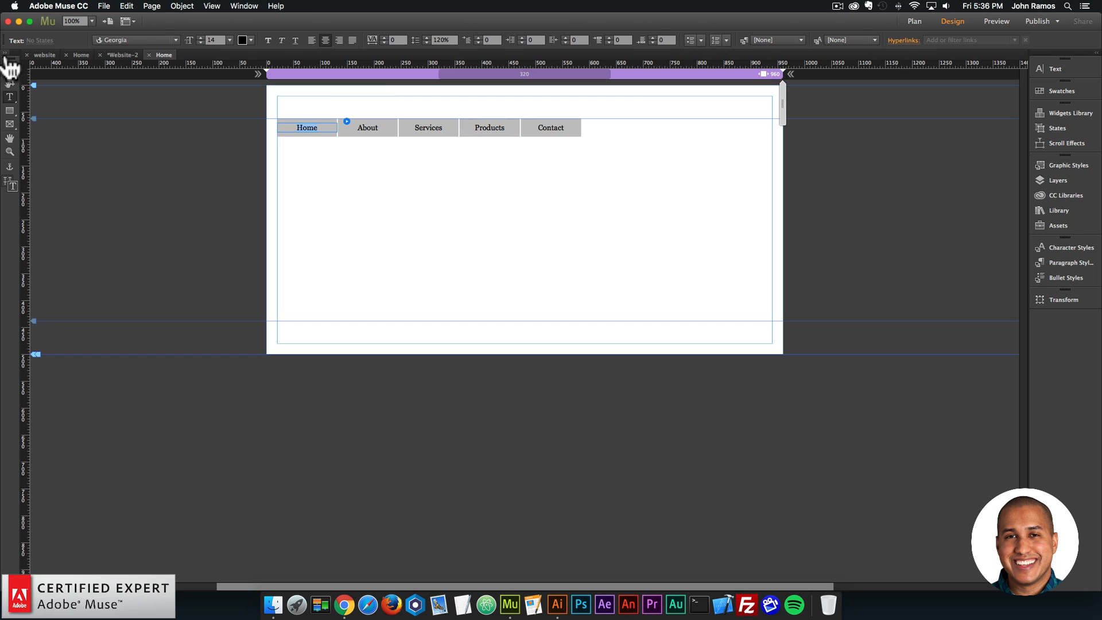
pyautogui.click(9, 70)
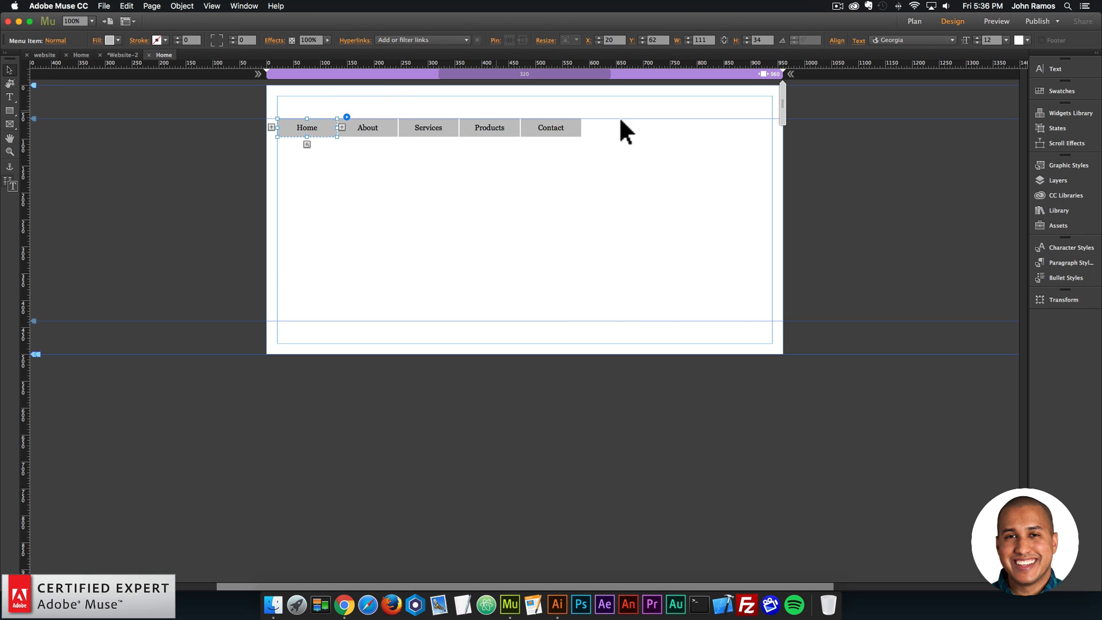
# Step: Review the whole menu's options, including menu type, direction, Edit Together and item size
pyautogui.click(573, 128)
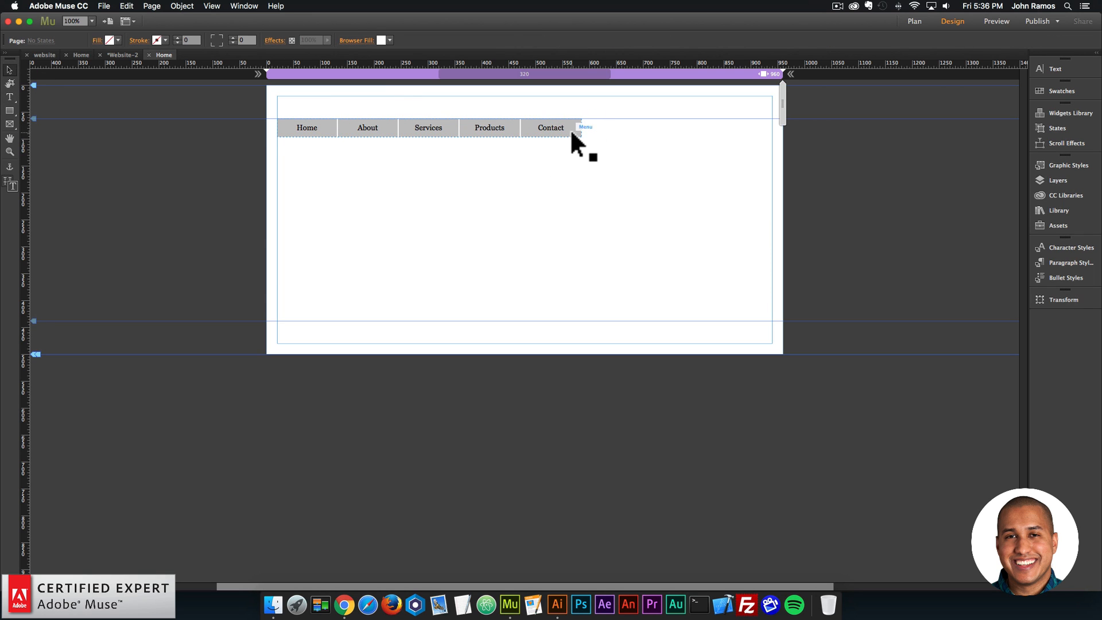
pyautogui.press('Escape')
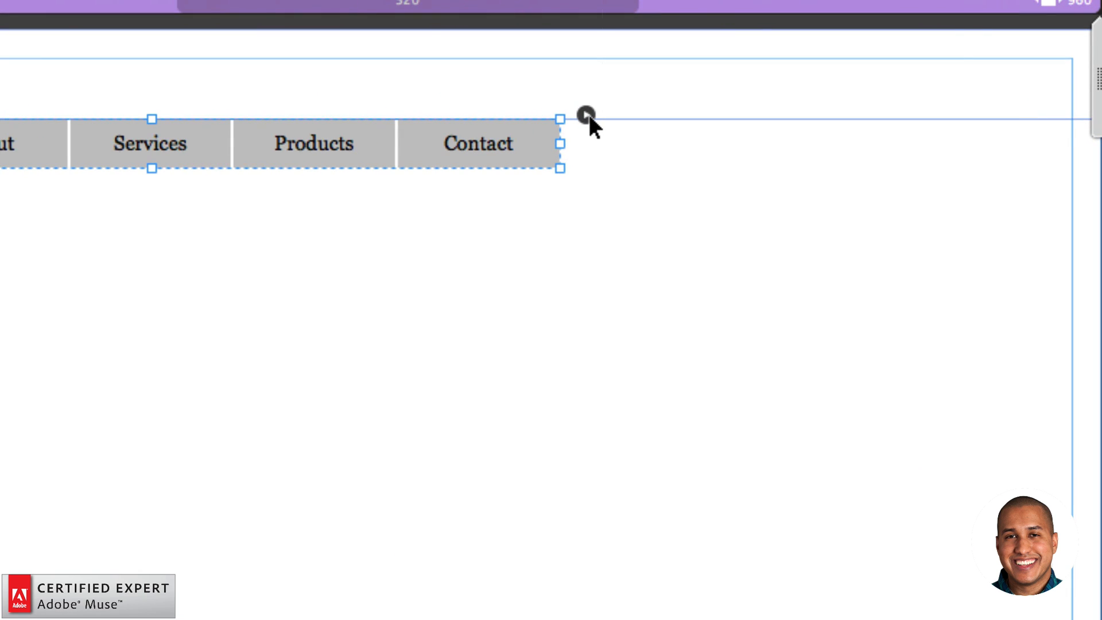
pyautogui.click(591, 117)
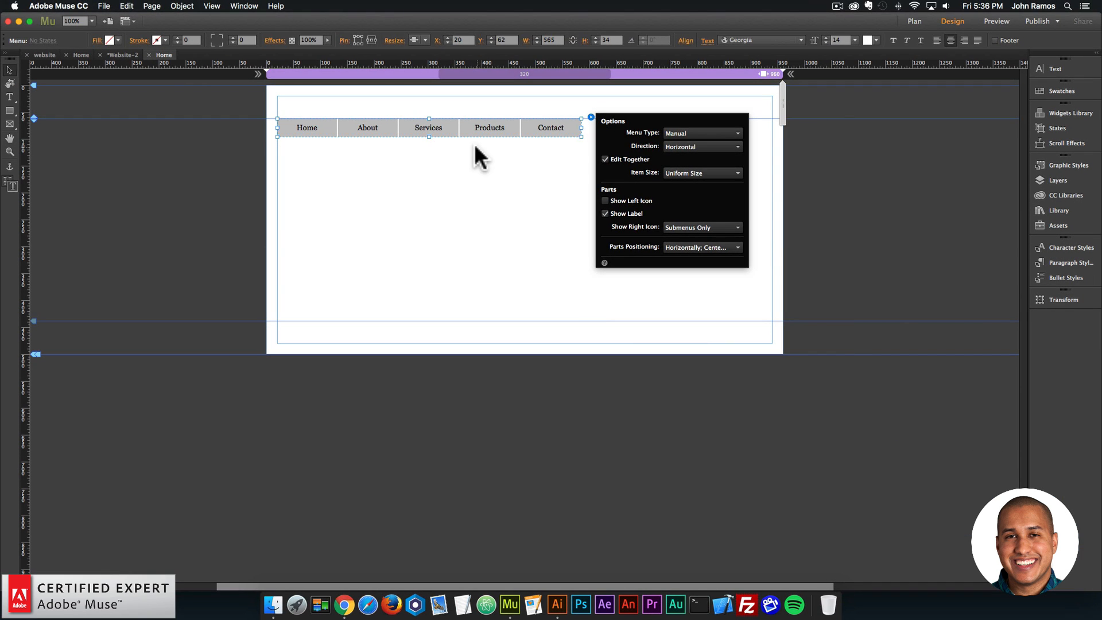
pyautogui.click(351, 145)
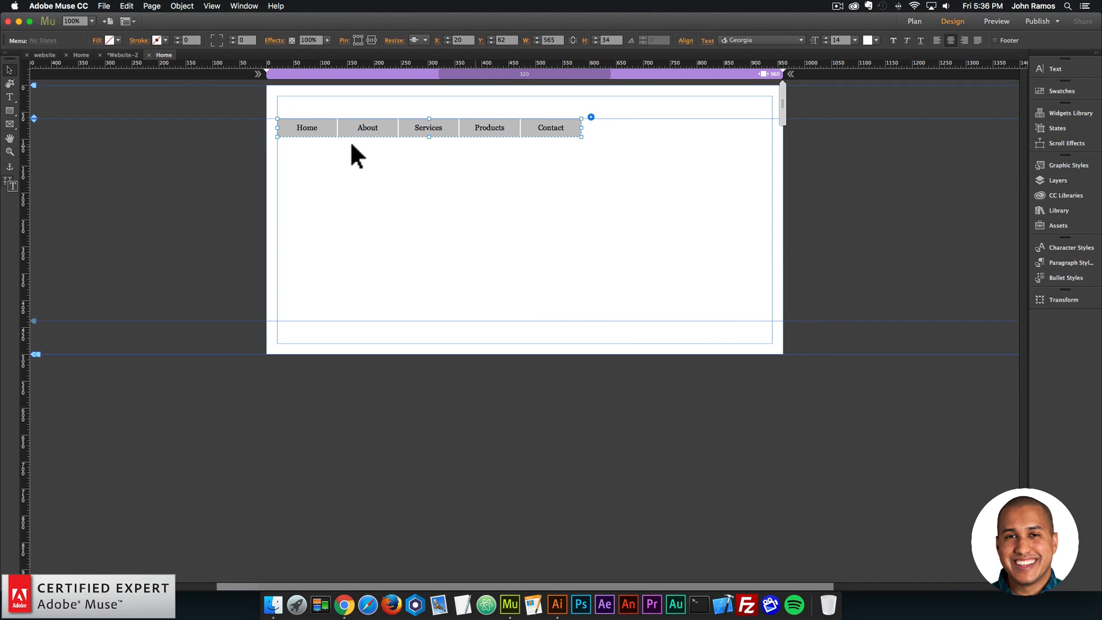
pyautogui.moveTo(422, 129)
pyautogui.mouseDown()
pyautogui.moveTo(457, 132)
pyautogui.moveTo(428, 130)
pyautogui.moveTo(439, 134)
pyautogui.mouseUp()
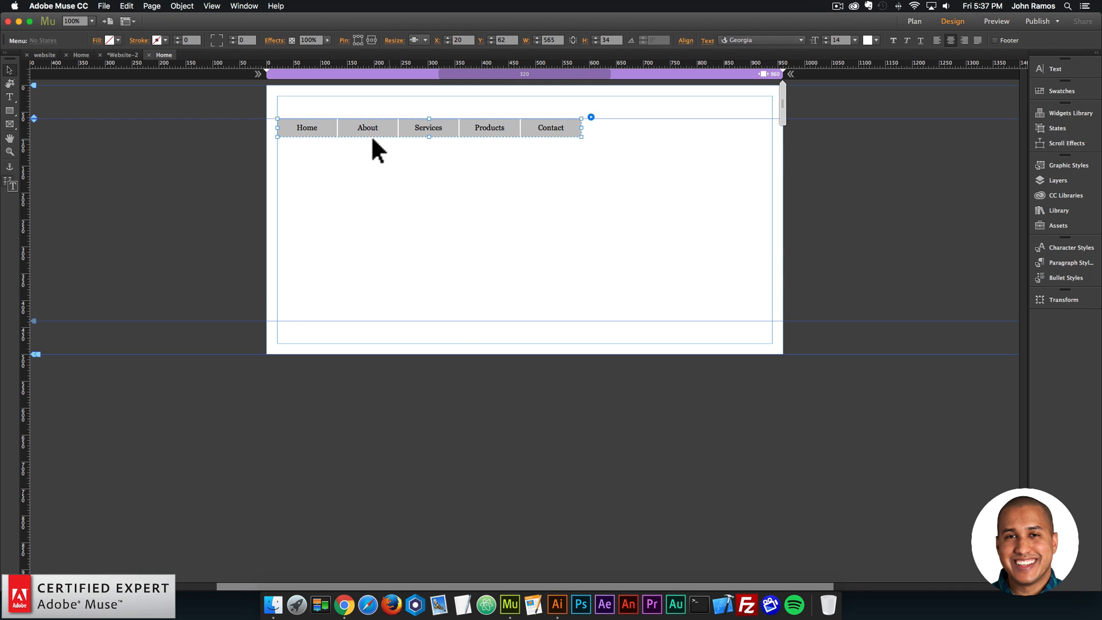
# Step: Remove the grey background from the menu items by setting the Home item's fill to None
pyautogui.click(331, 128)
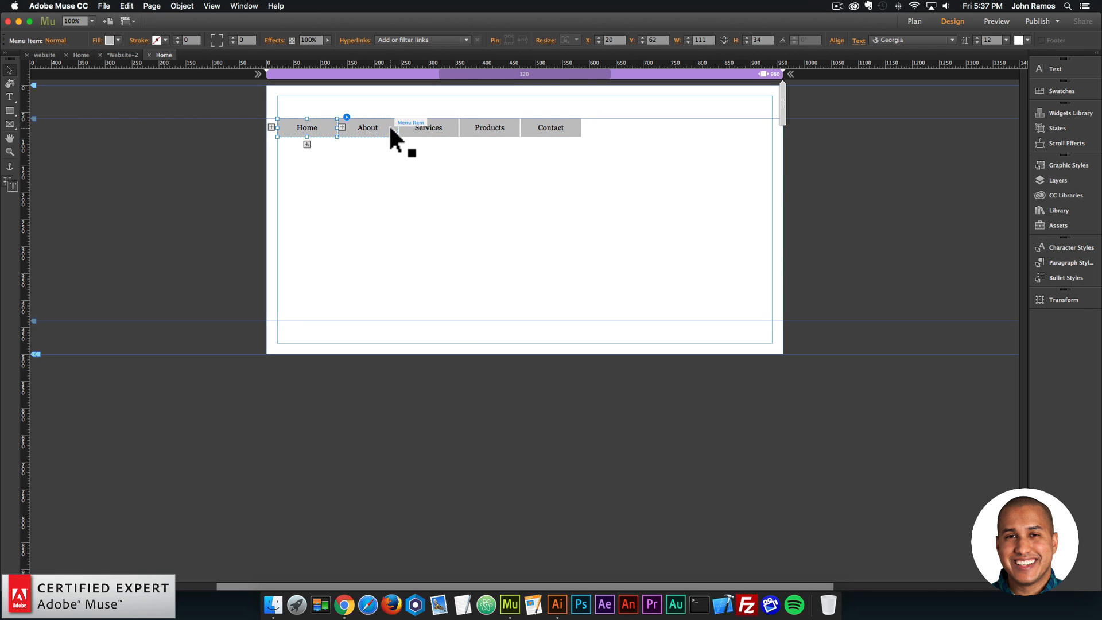
pyautogui.click(357, 147)
pyautogui.click(329, 128)
pyautogui.click(327, 128)
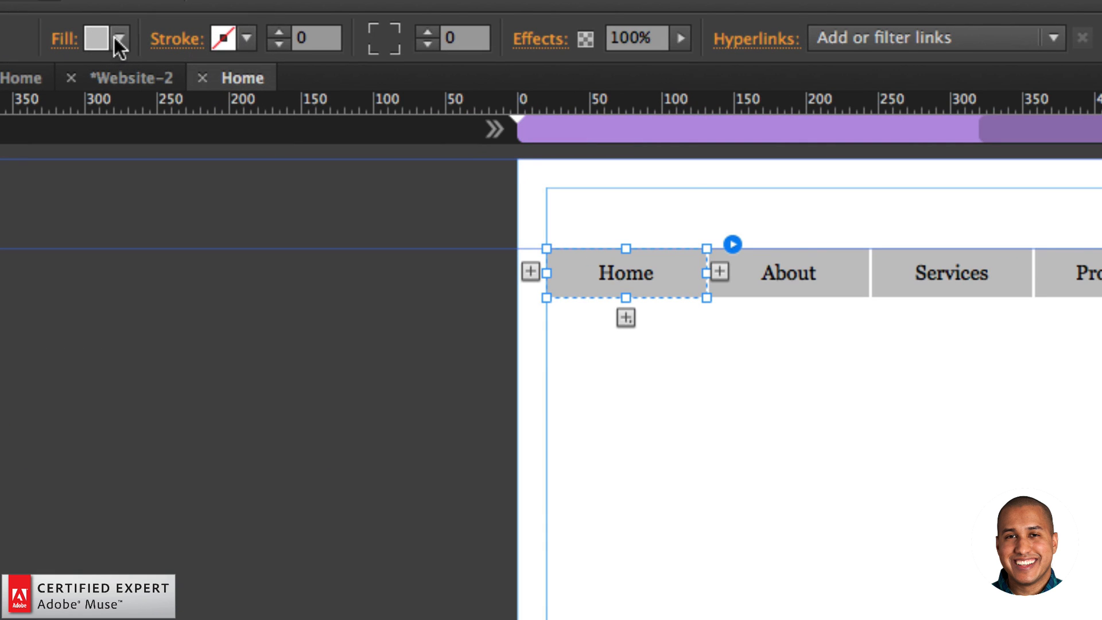
pyautogui.click(119, 39)
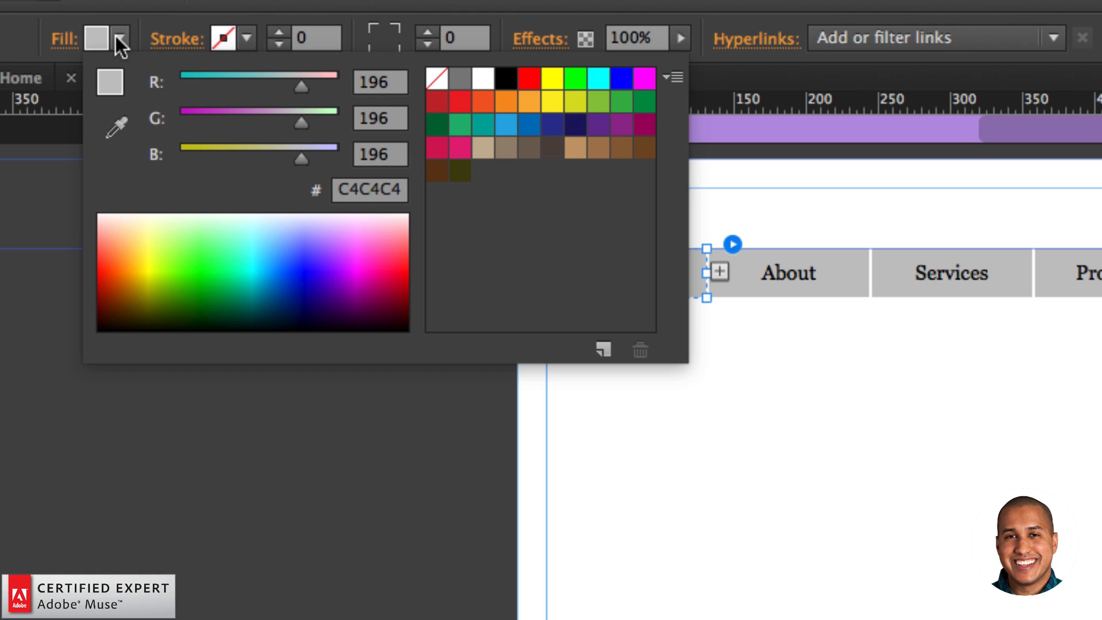
pyautogui.click(437, 78)
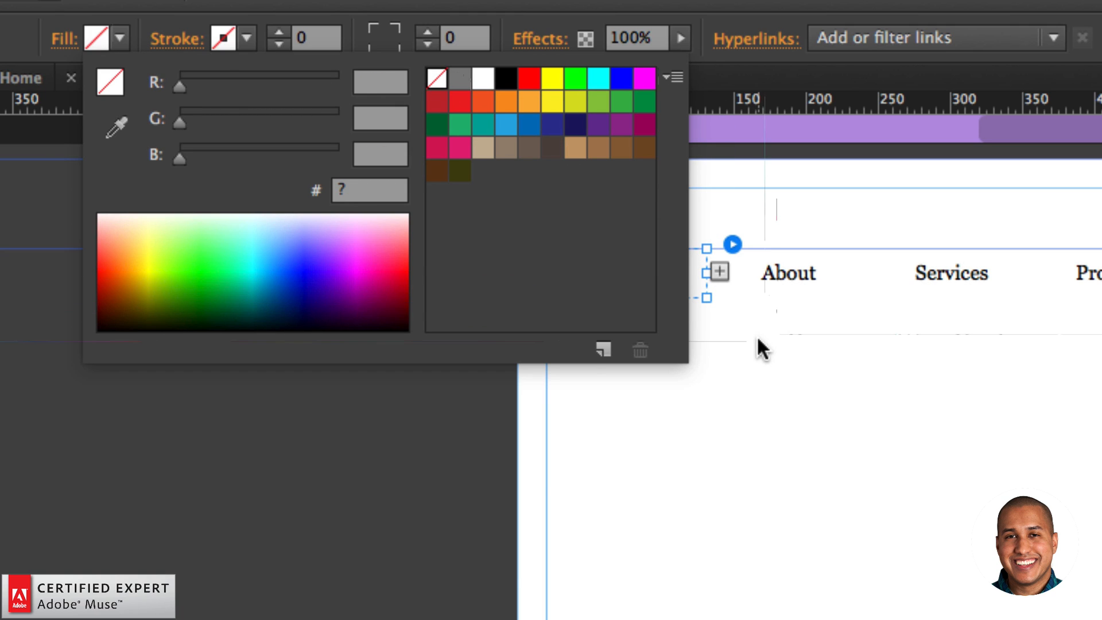
pyautogui.click(757, 339)
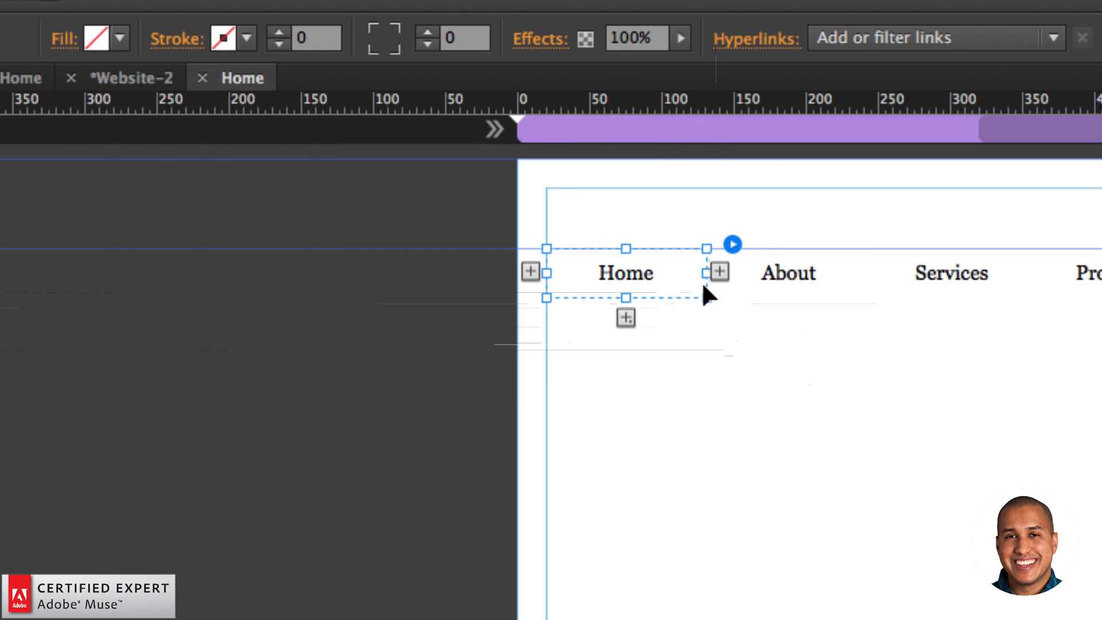
# Step: Try a white fill on the Home menu item and switch it back to None
pyautogui.click(119, 39)
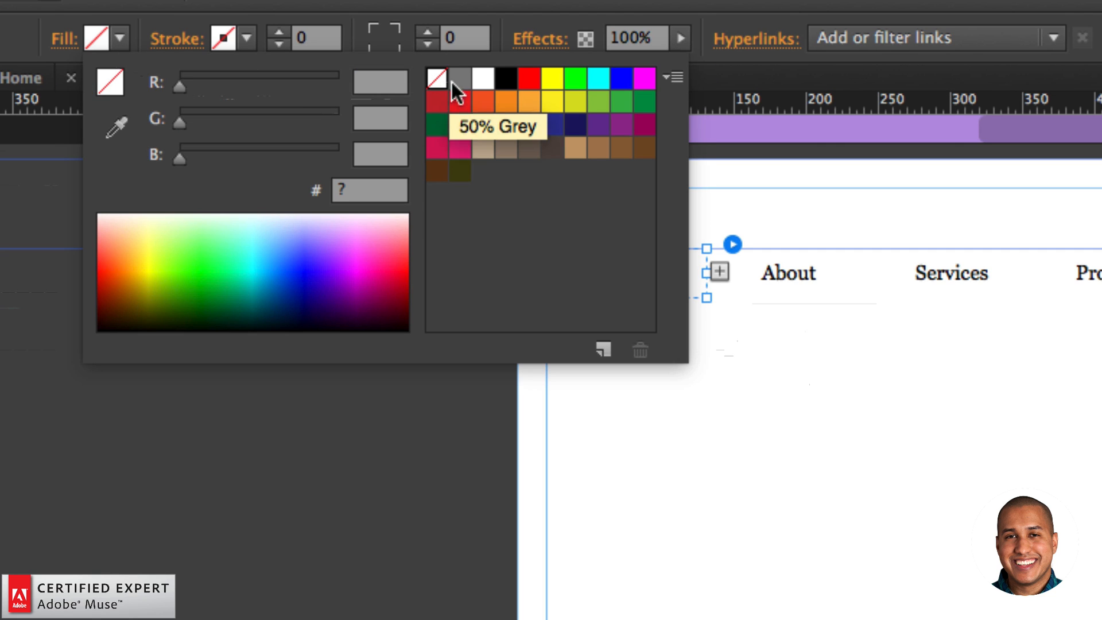
pyautogui.click(478, 78)
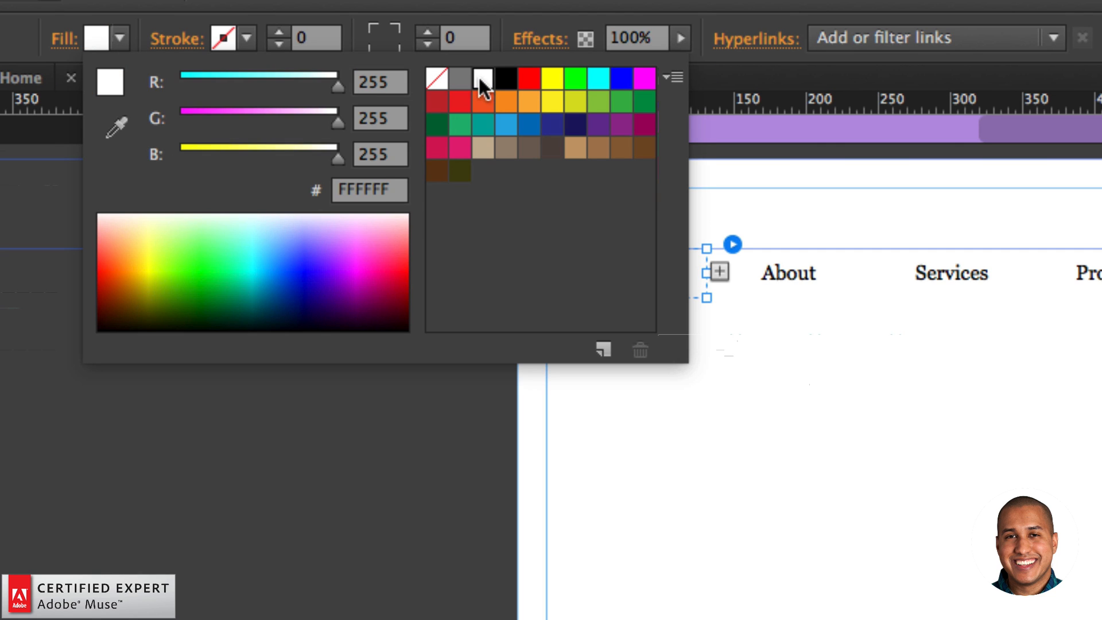
pyautogui.click(439, 77)
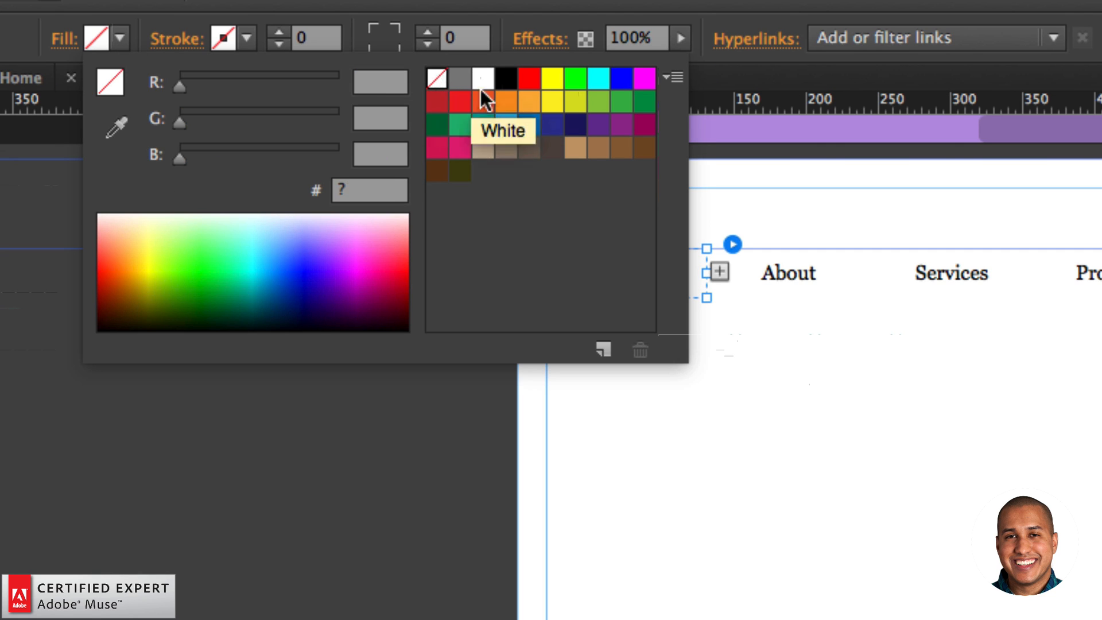
pyautogui.click(795, 313)
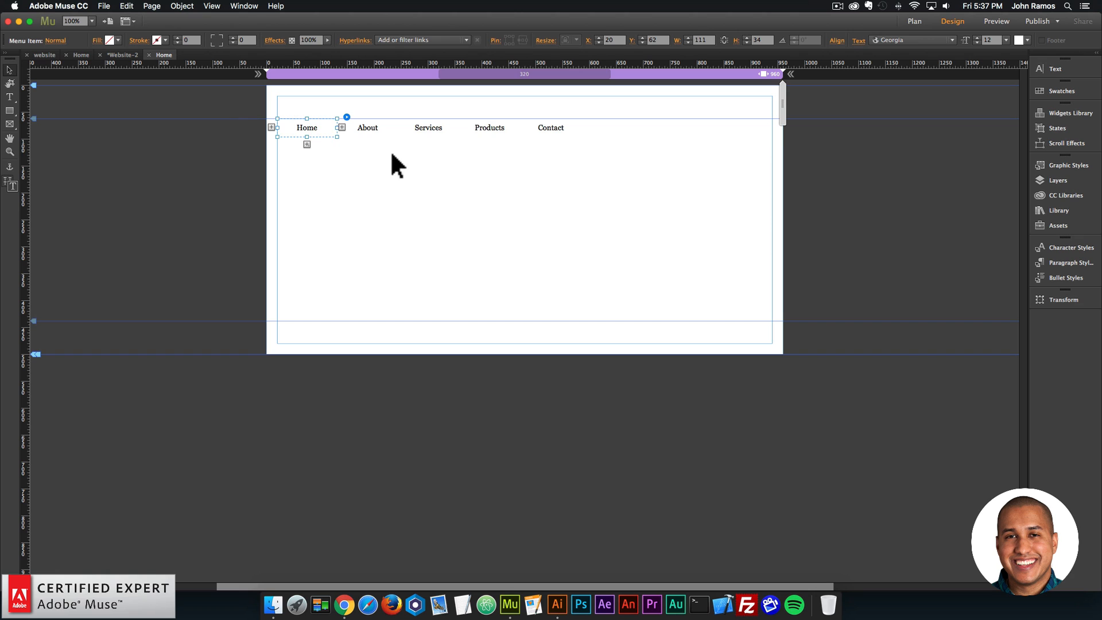
# Step: Preview the page in the browser to check the unfilled menu, and return to Muse
pyautogui.click(443, 174)
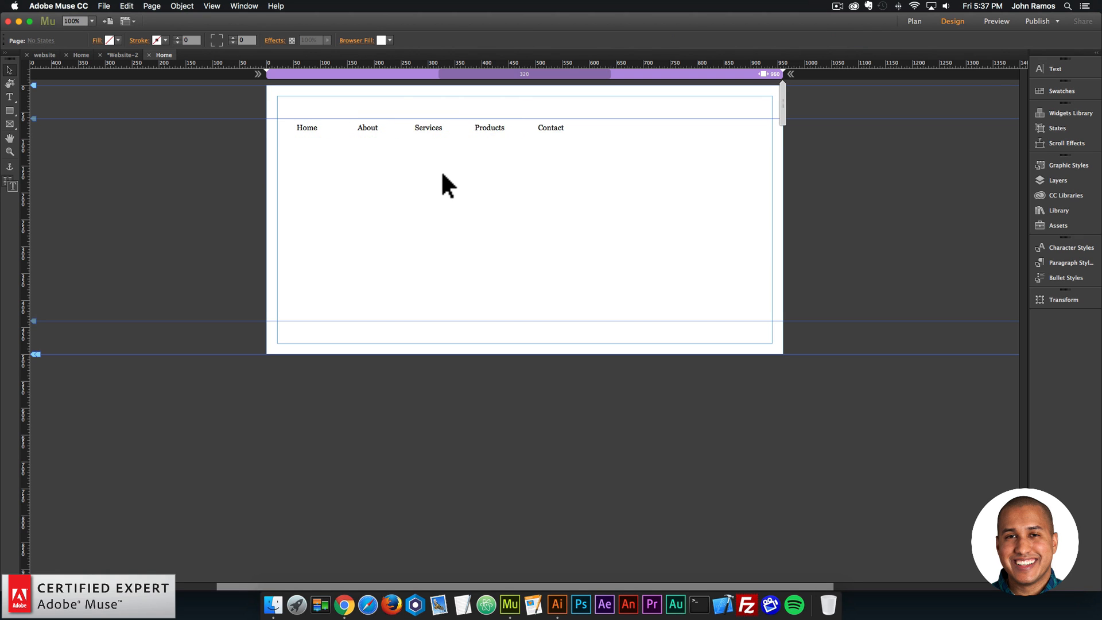
pyautogui.click(104, 6)
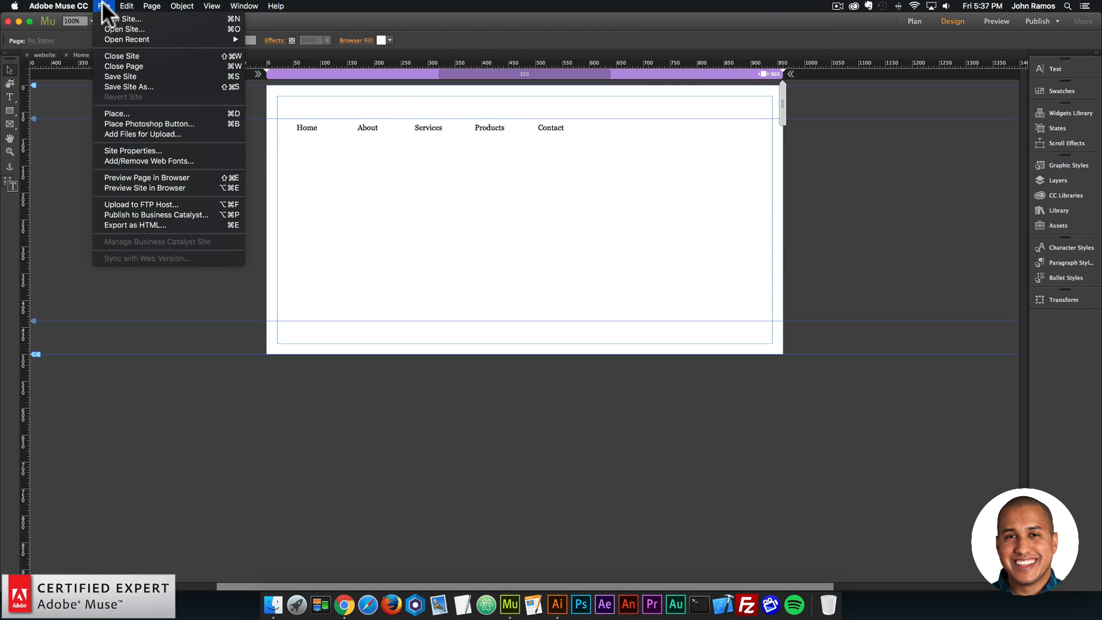
pyautogui.click(163, 178)
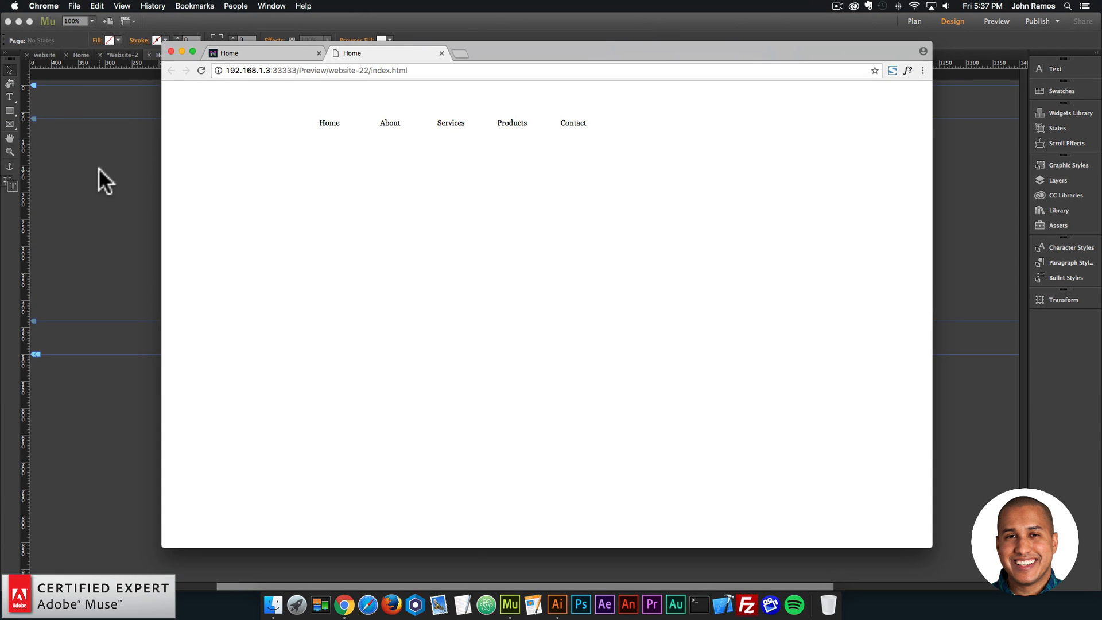
pyautogui.click(99, 170)
# Step: Clear the differing formatting from the Home menu item's Rollover, Mouse Down and Active states
pyautogui.click(319, 136)
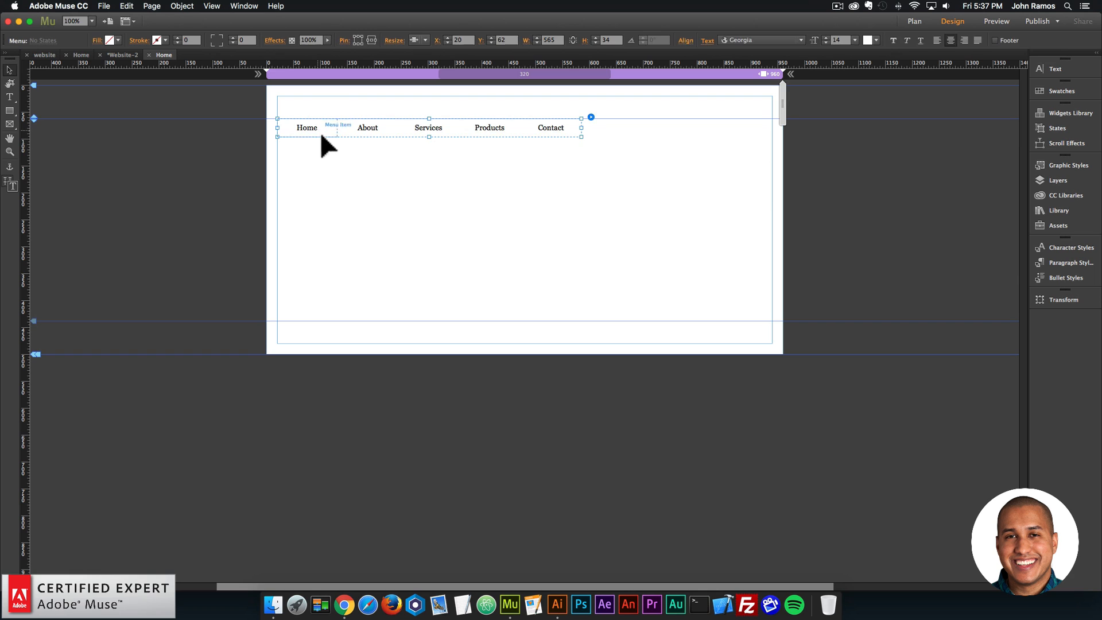
pyautogui.click(322, 133)
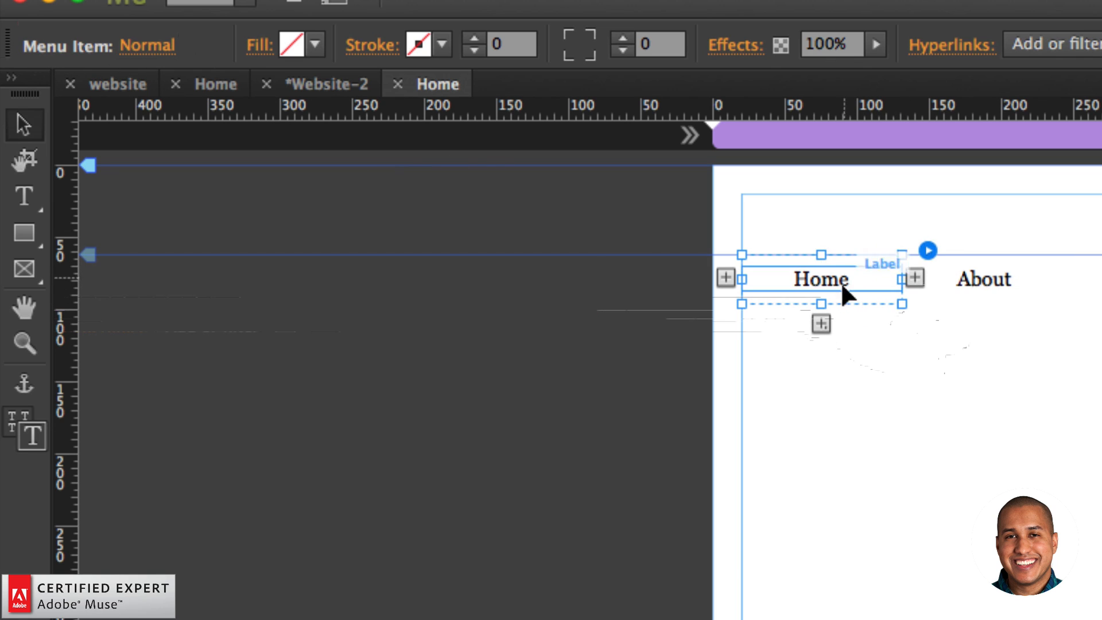
pyautogui.click(152, 55)
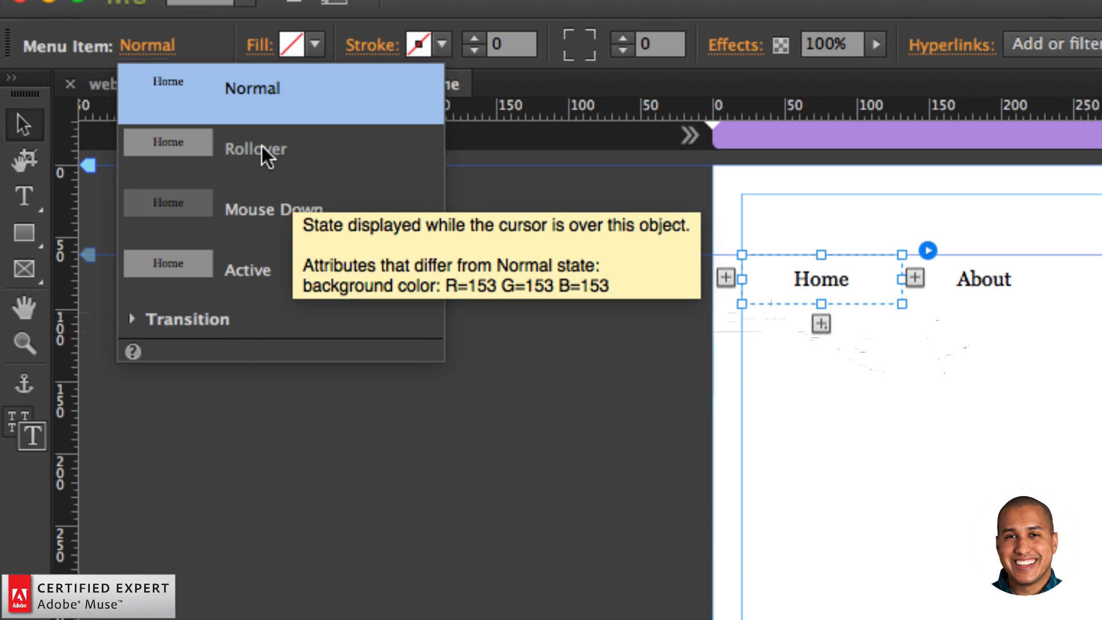
pyautogui.click(262, 147)
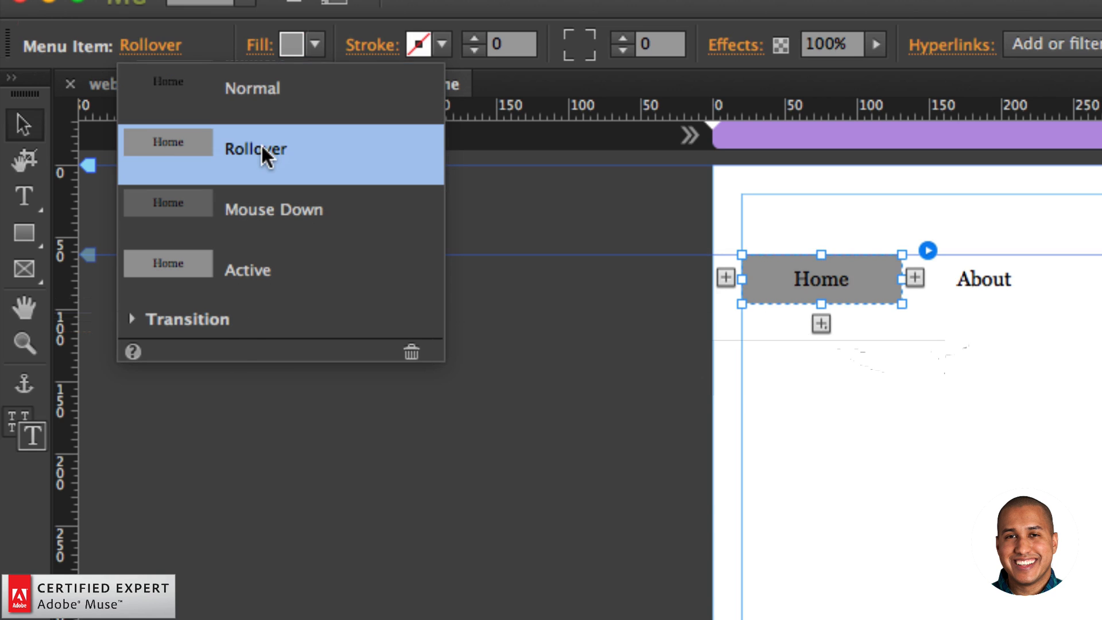
pyautogui.click(411, 353)
pyautogui.click(280, 209)
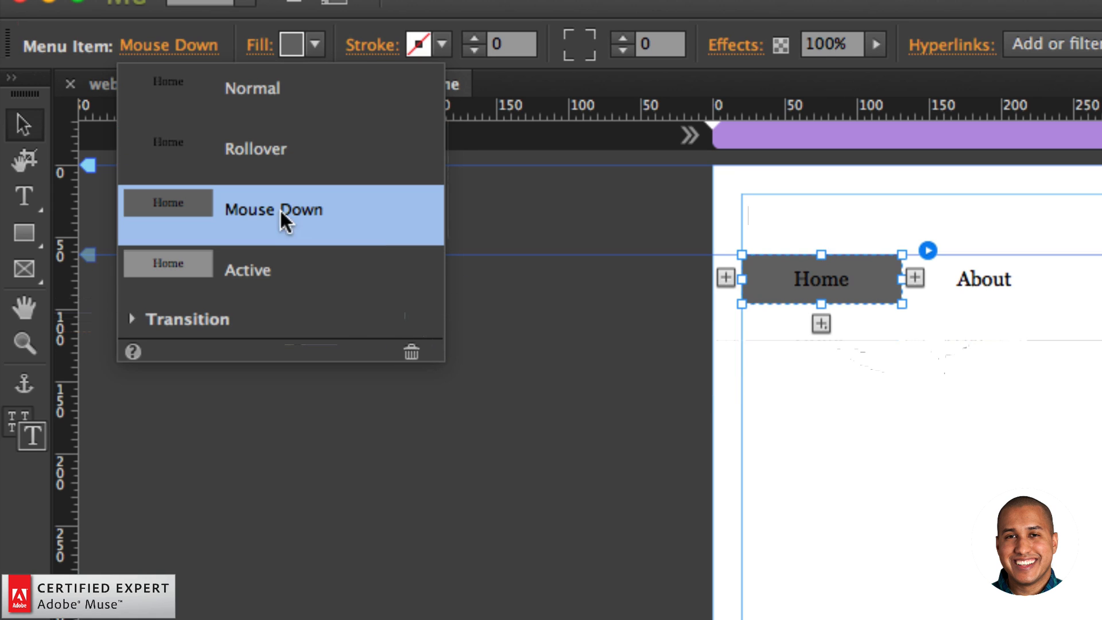
pyautogui.click(408, 353)
pyautogui.click(236, 256)
pyautogui.click(412, 351)
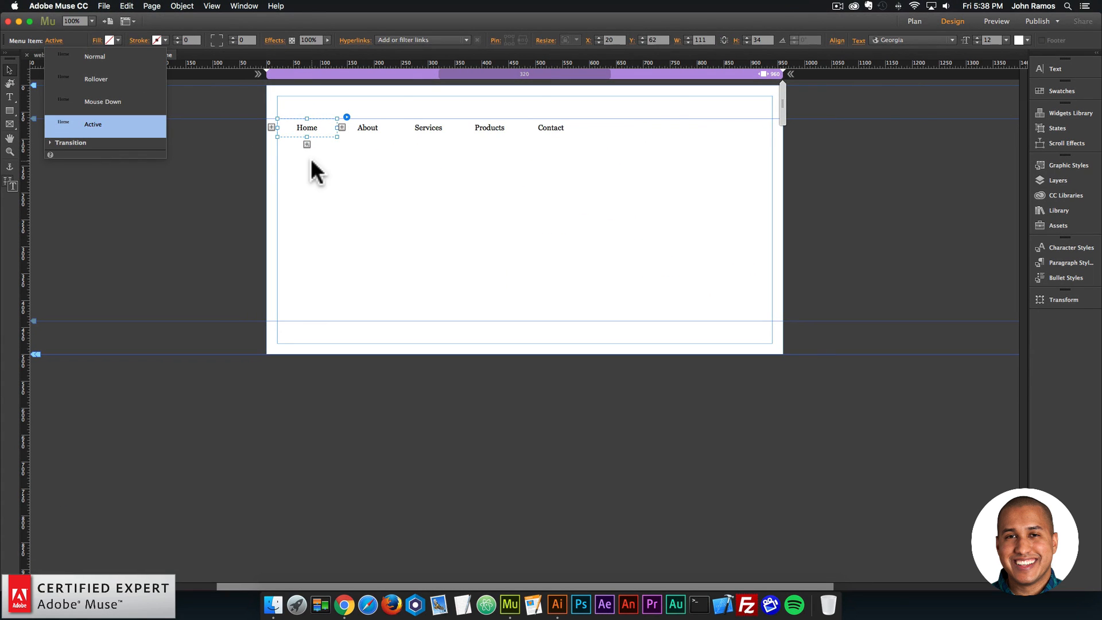
pyautogui.click(311, 157)
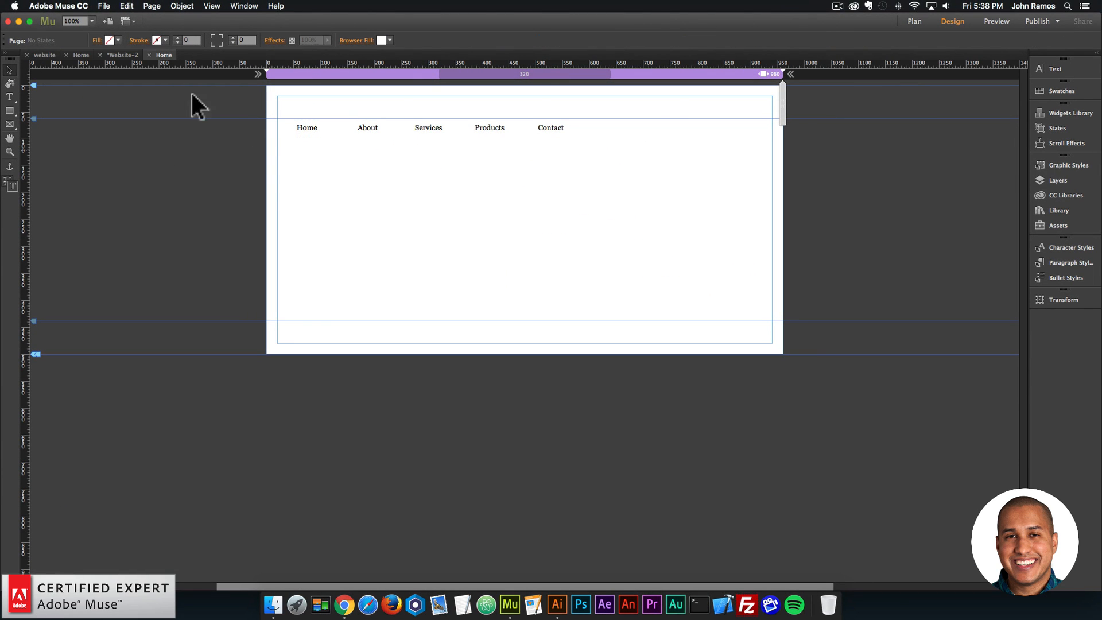
# Step: Preview the page in the browser again to check the menu's cleared states, and return to Muse
pyautogui.click(104, 6)
pyautogui.click(155, 173)
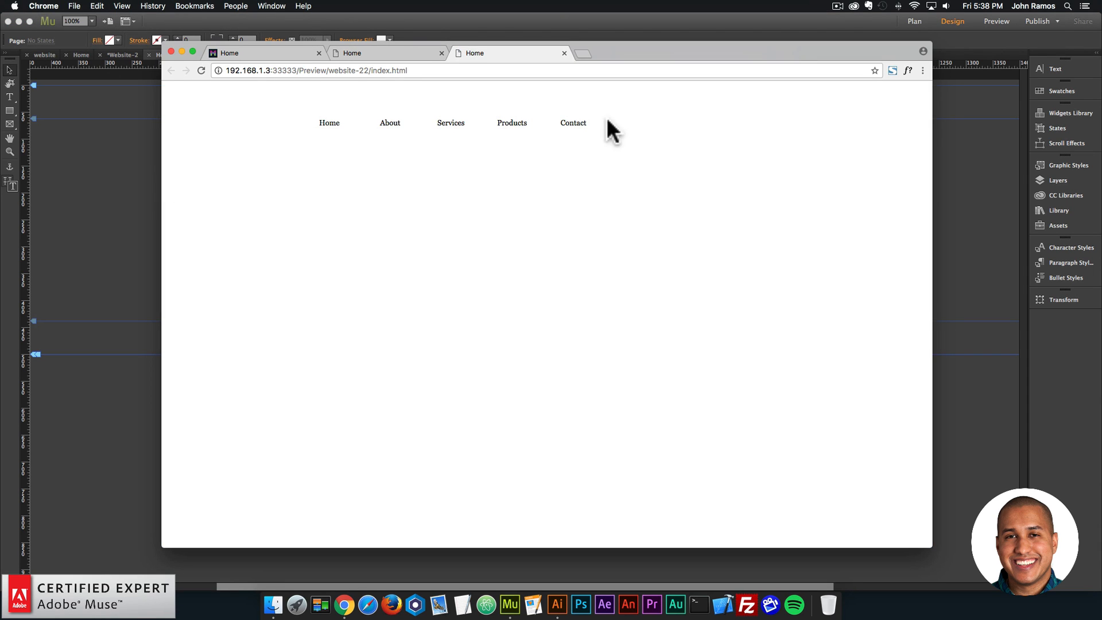
pyautogui.click(113, 158)
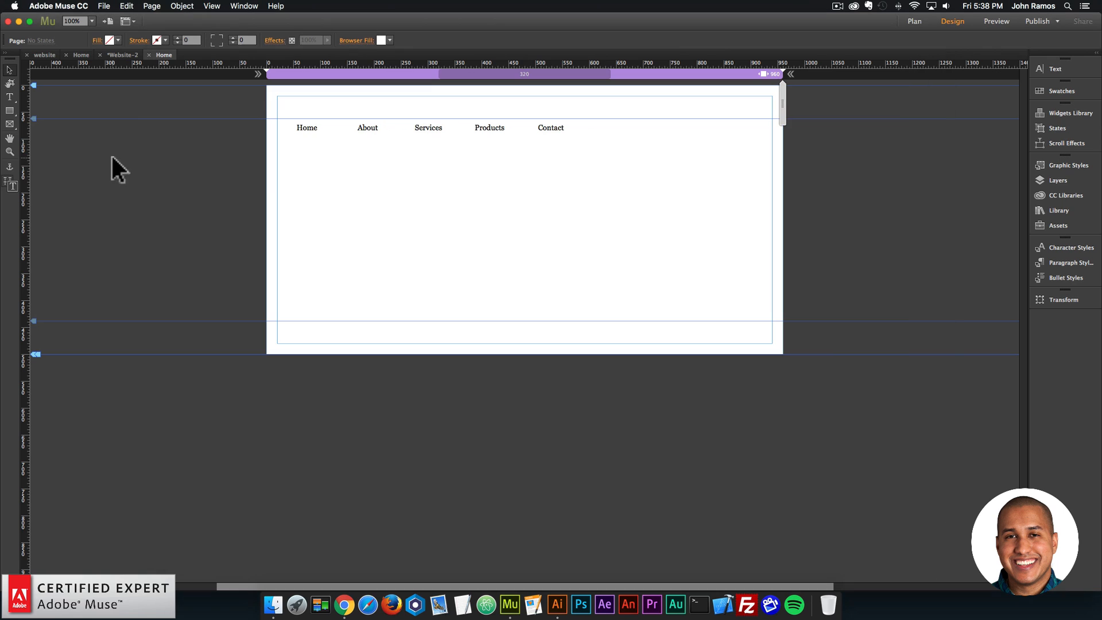
# Step: Add a black stroke of weight 1 to the Home menu item's Rollover state
pyautogui.click(324, 131)
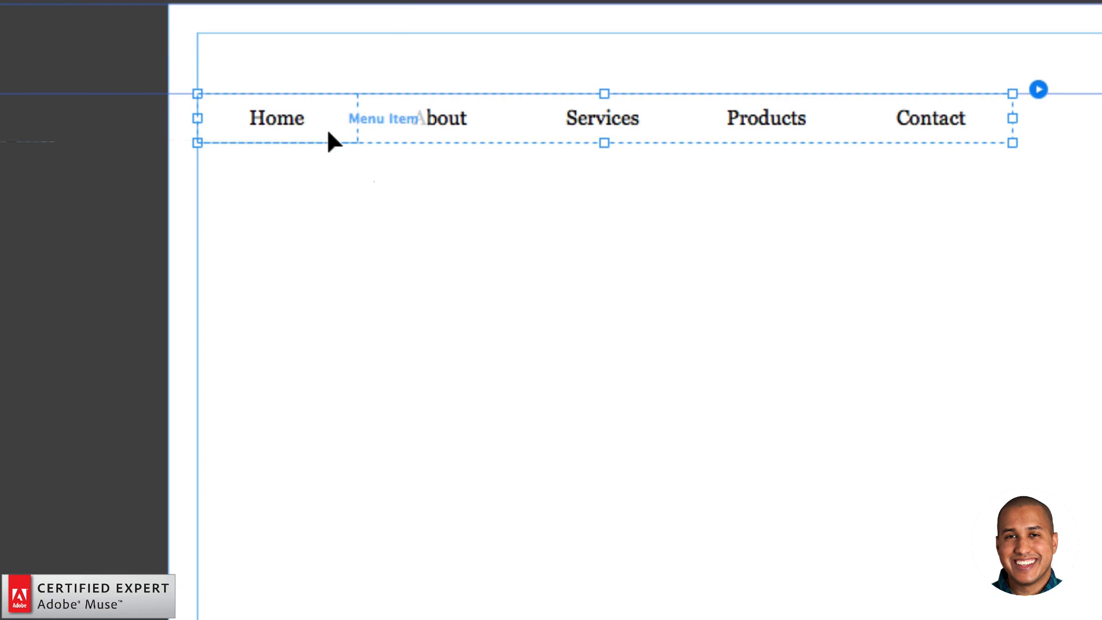
pyautogui.click(278, 113)
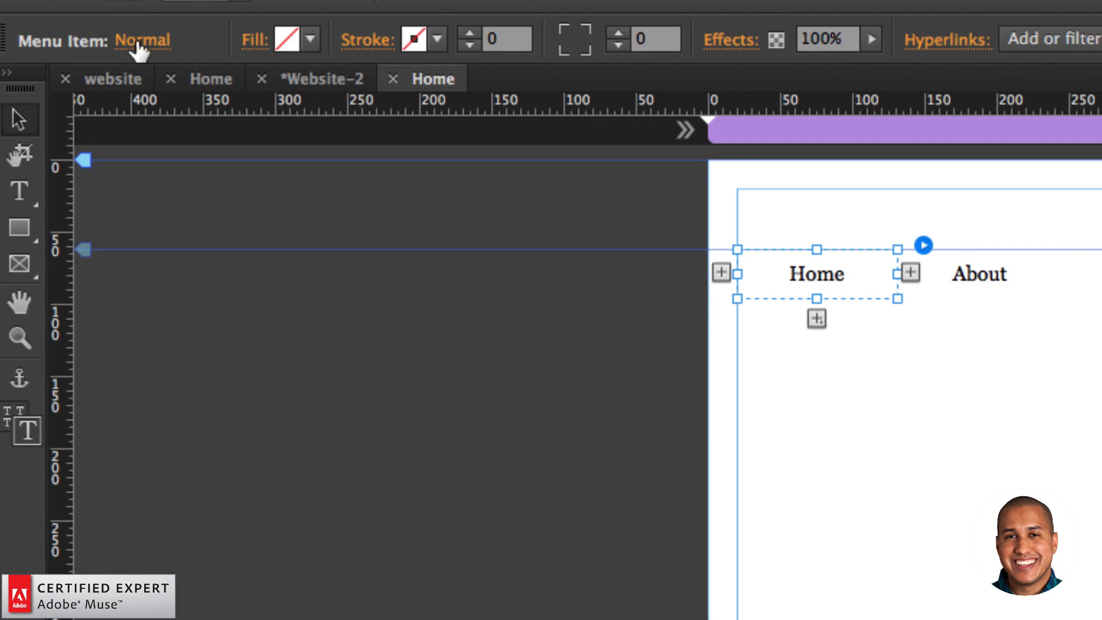
pyautogui.click(137, 49)
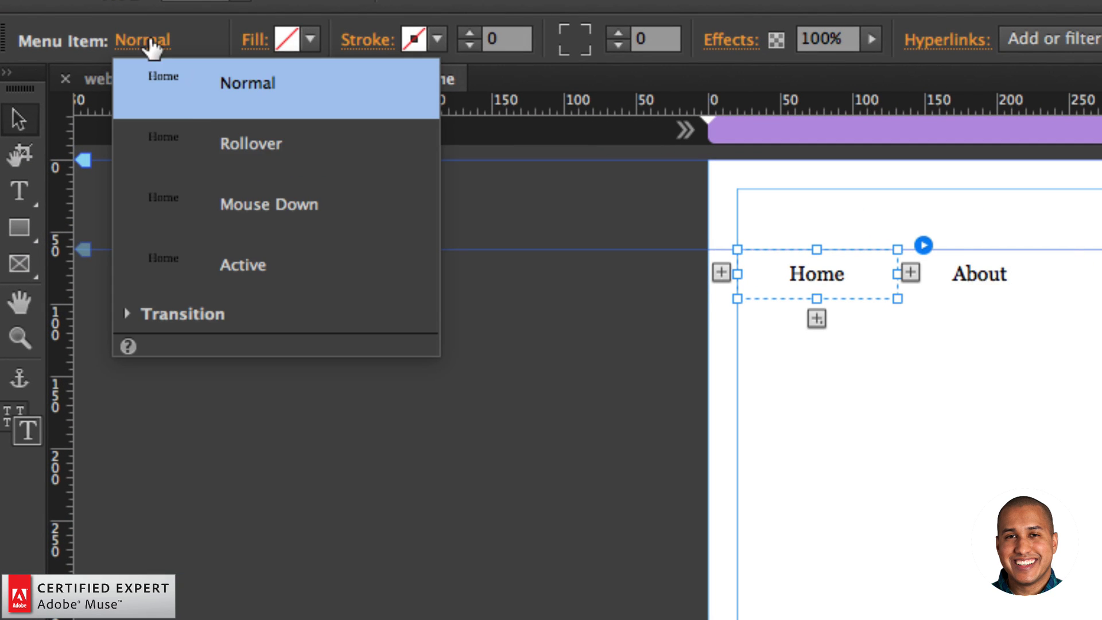
pyautogui.click(232, 145)
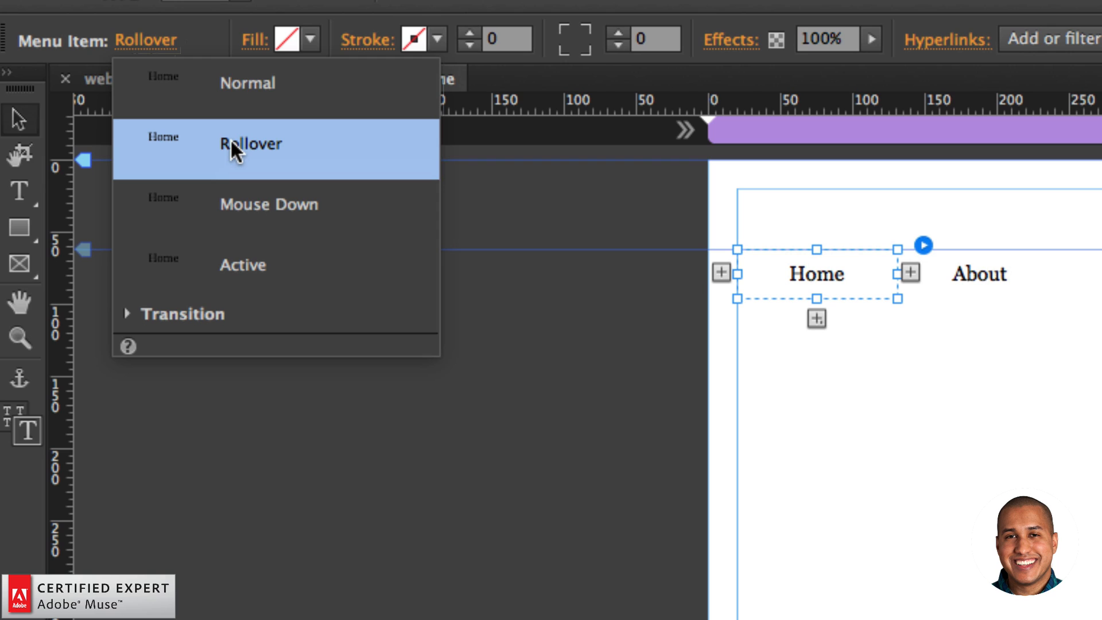
pyautogui.click(219, 30)
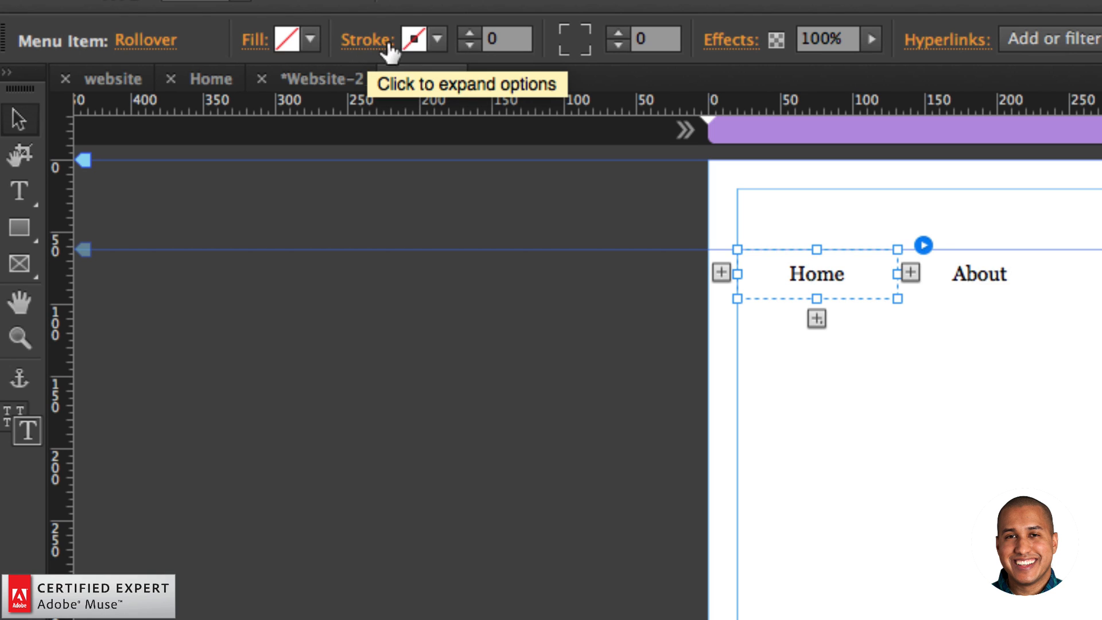
pyautogui.click(438, 41)
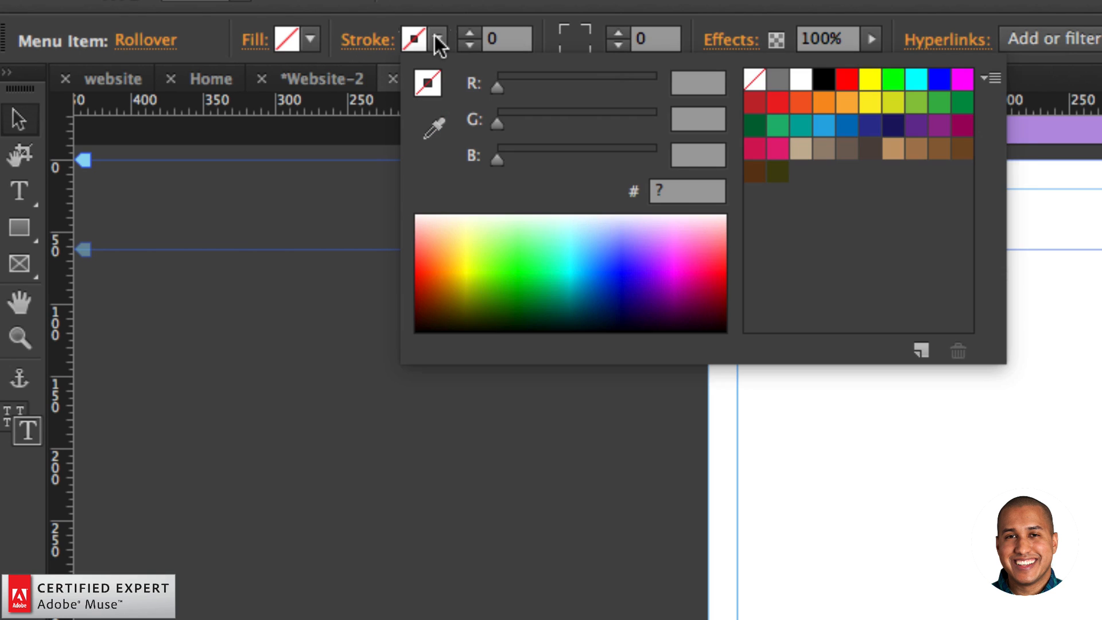
pyautogui.click(821, 79)
pyautogui.click(864, 344)
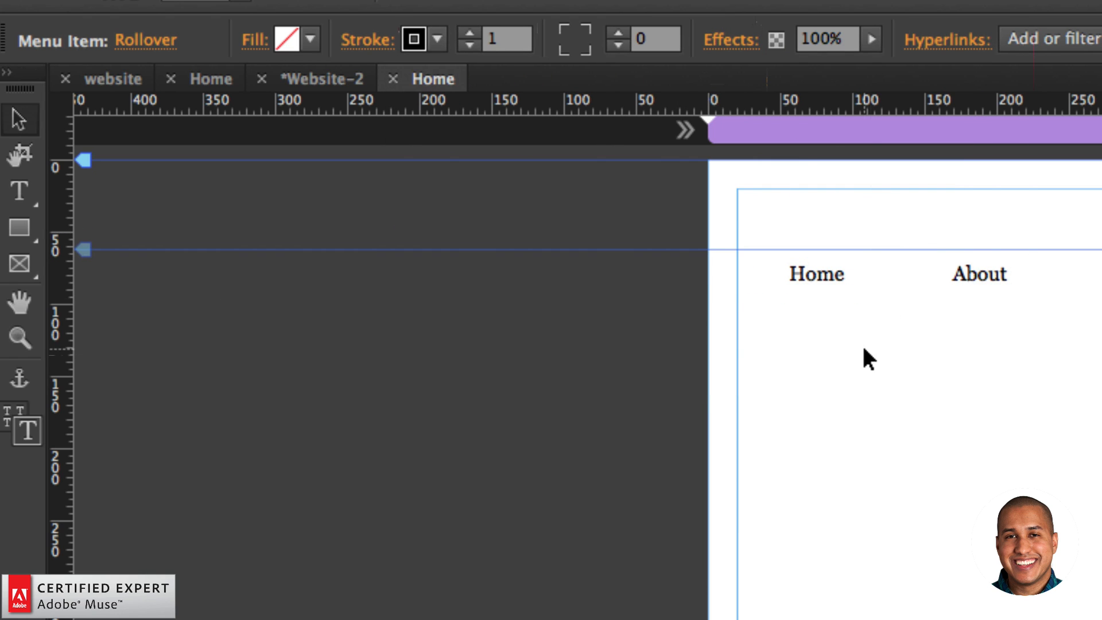
# Step: Check the Home menu item's Rollover state, preview the page in the browser, and return to Muse
pyautogui.click(849, 281)
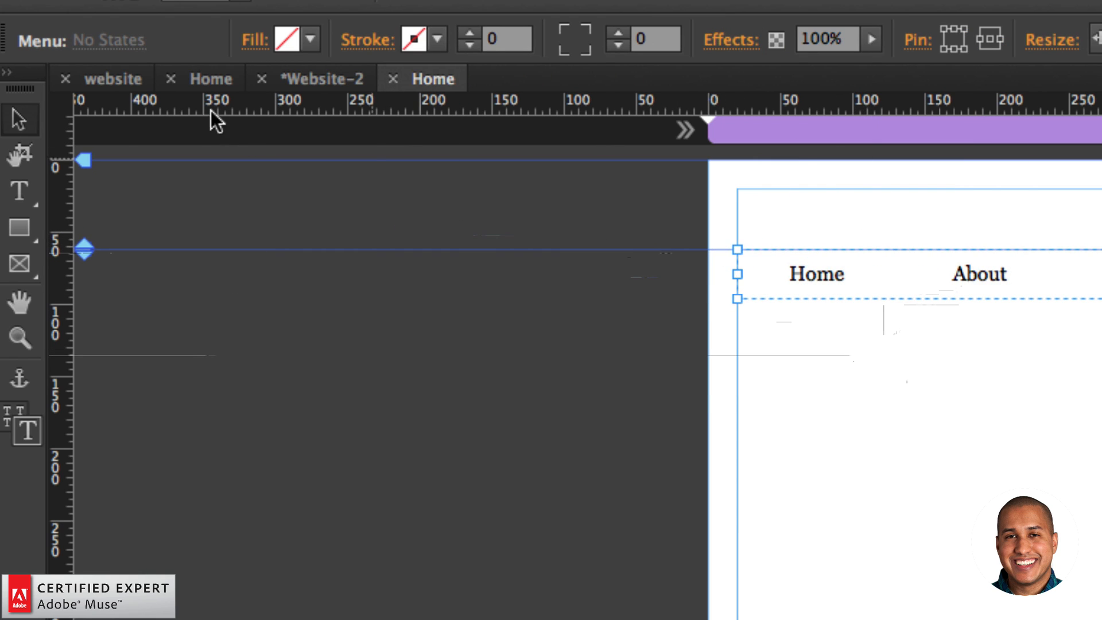
pyautogui.click(832, 287)
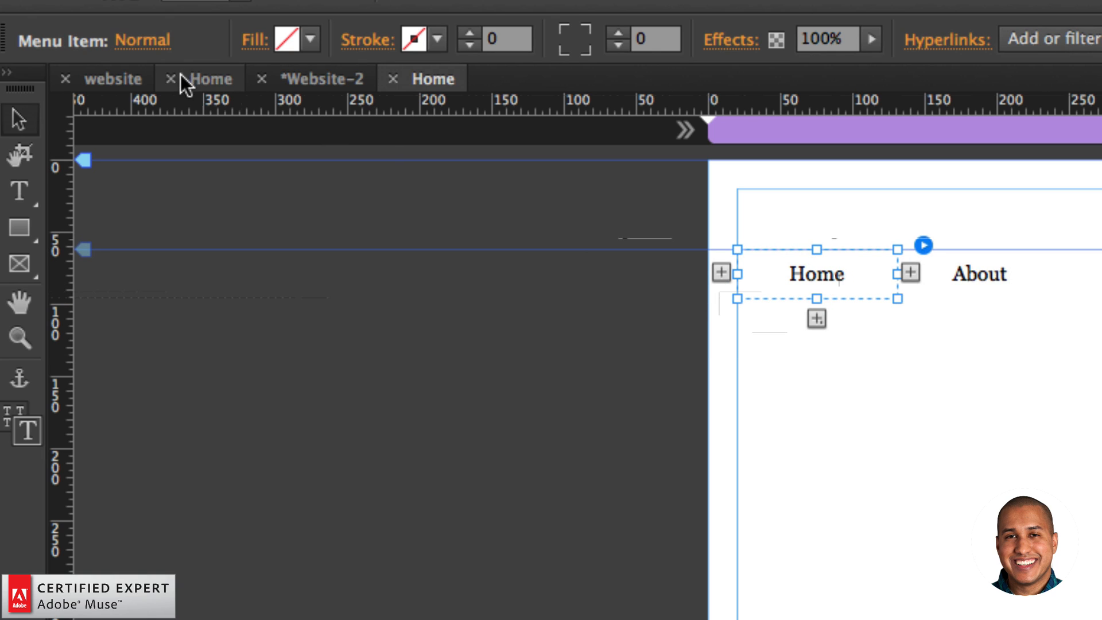
pyautogui.click(118, 41)
pyautogui.click(188, 132)
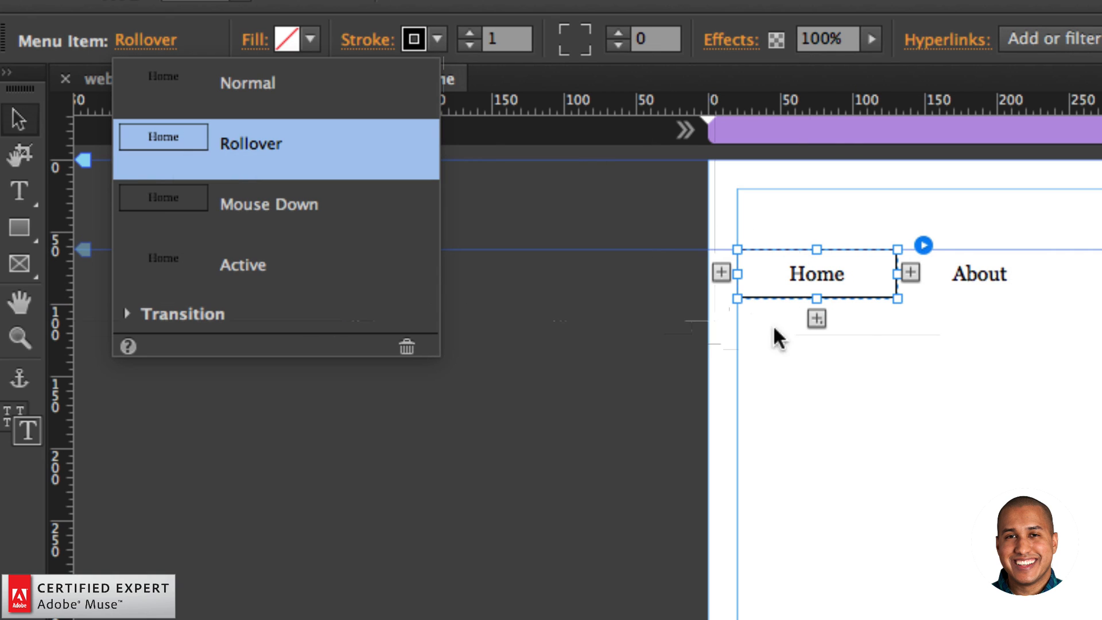
pyautogui.click(652, 344)
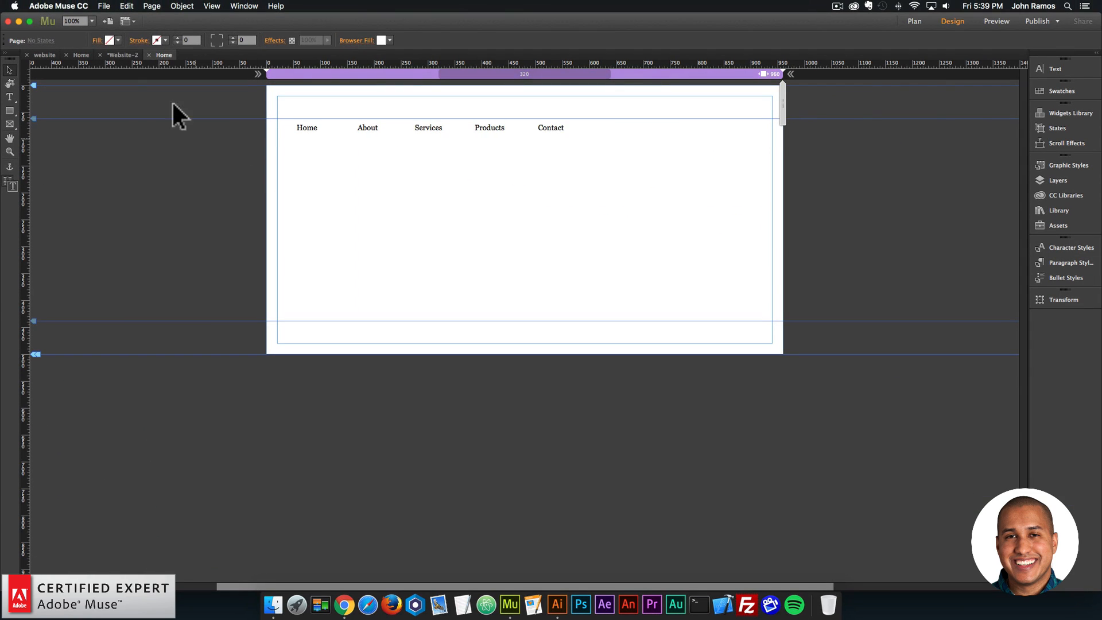
pyautogui.click(104, 6)
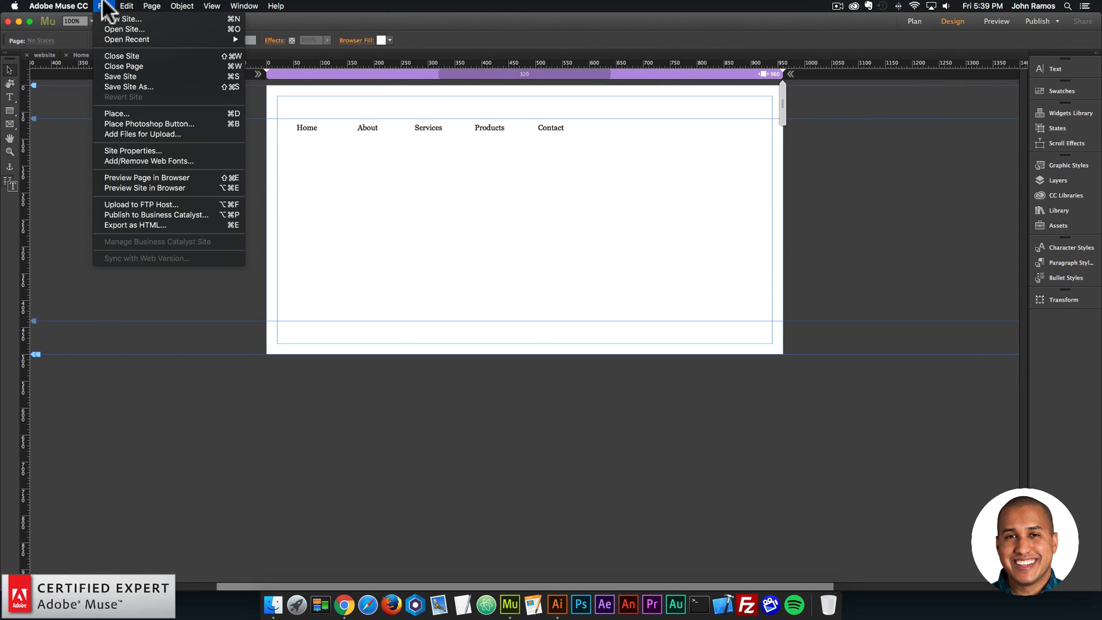
pyautogui.click(148, 174)
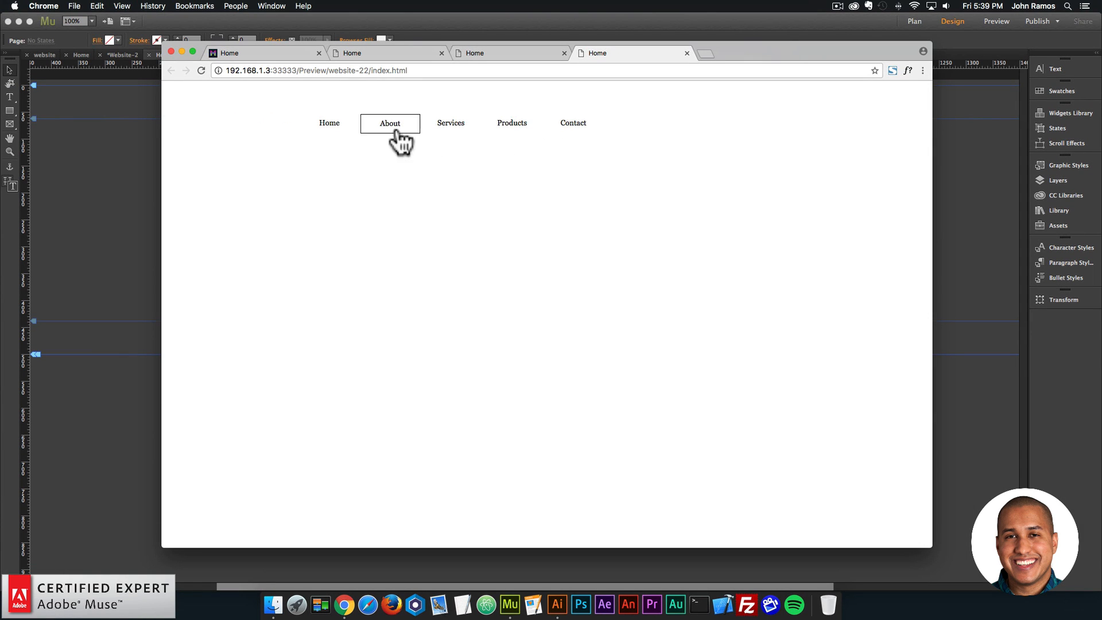
pyautogui.click(148, 143)
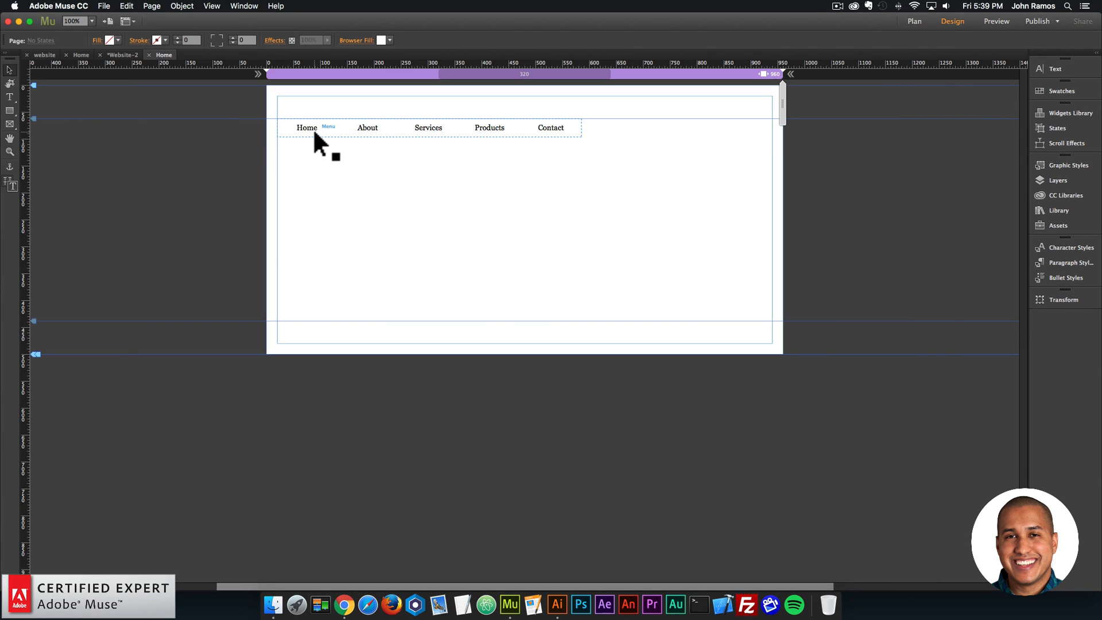
# Step: Set the stroke weight of the Home menu item's Rollover state to 0 and open its detailed stroke options
pyautogui.click(314, 131)
pyautogui.click(319, 131)
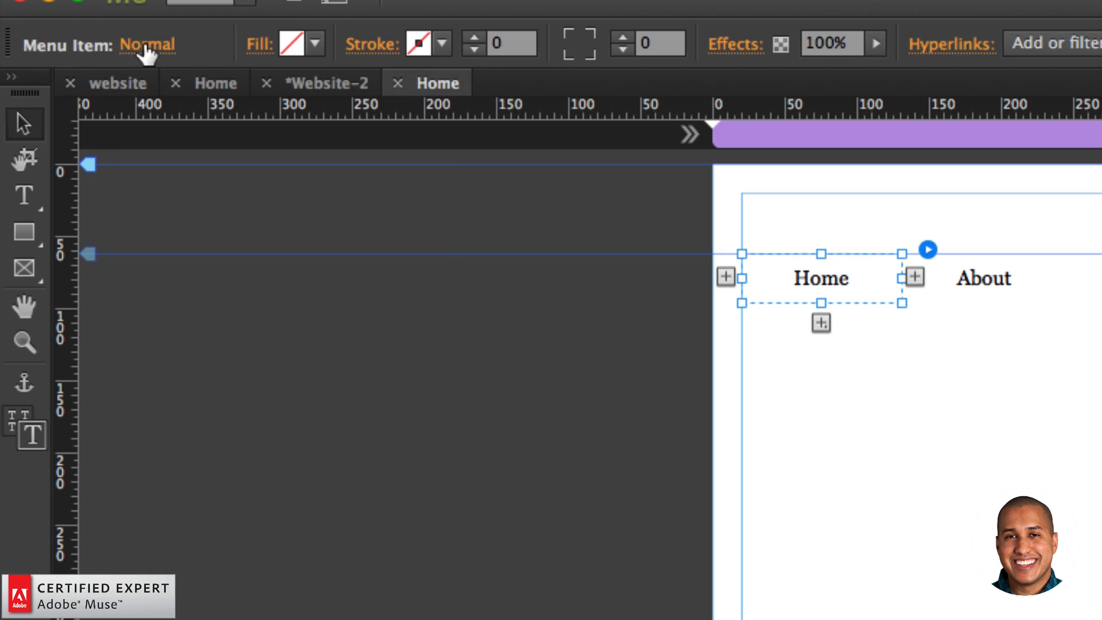
pyautogui.click(146, 55)
pyautogui.click(175, 140)
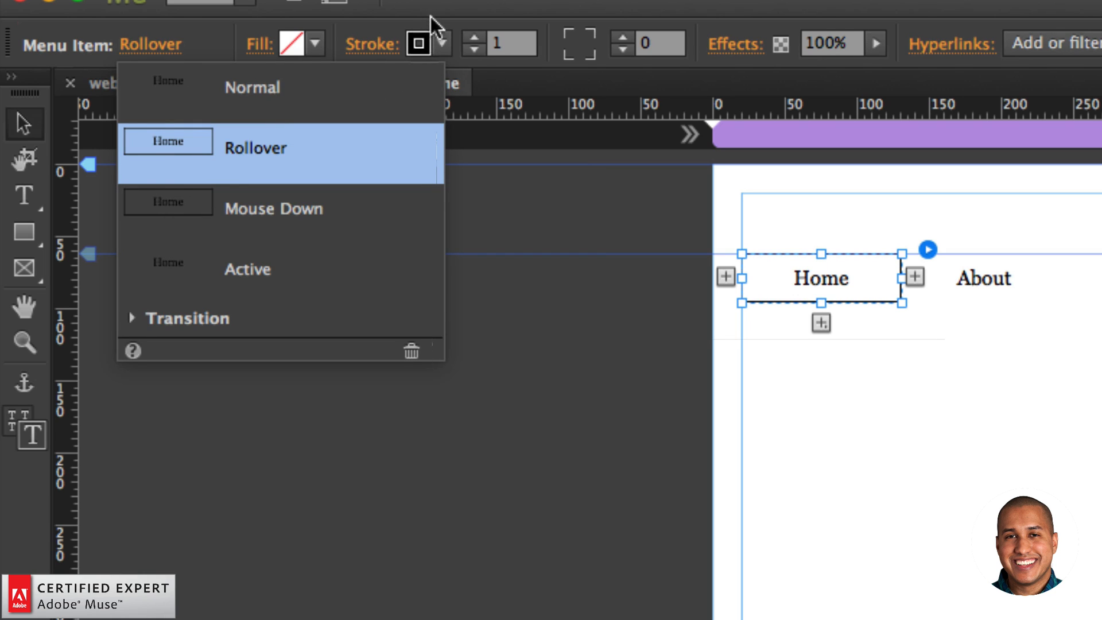
pyautogui.click(473, 49)
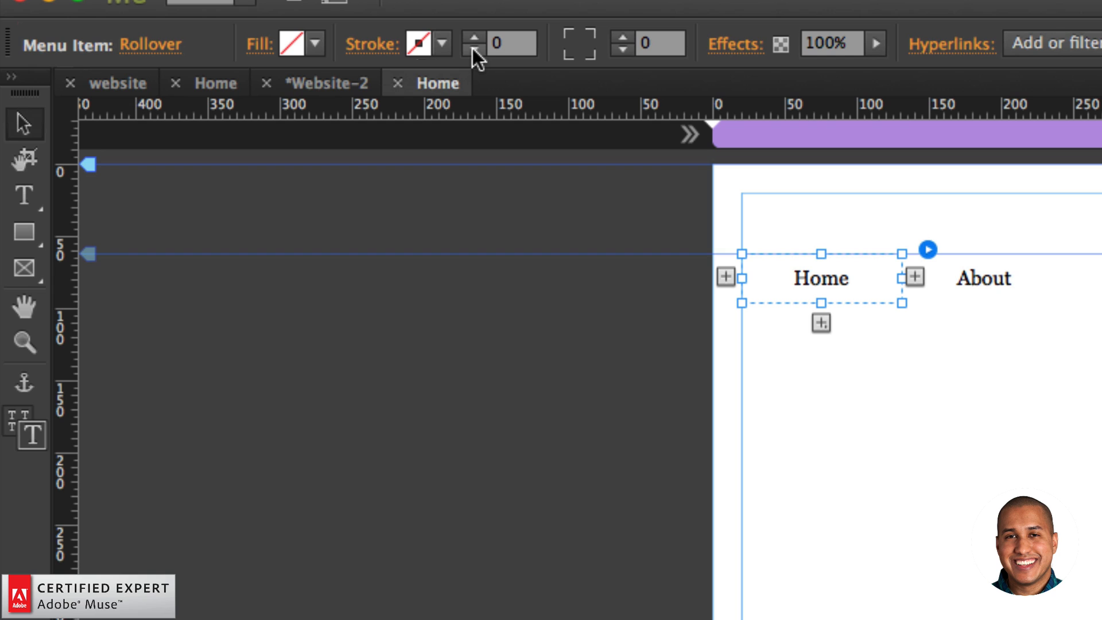
pyautogui.click(375, 45)
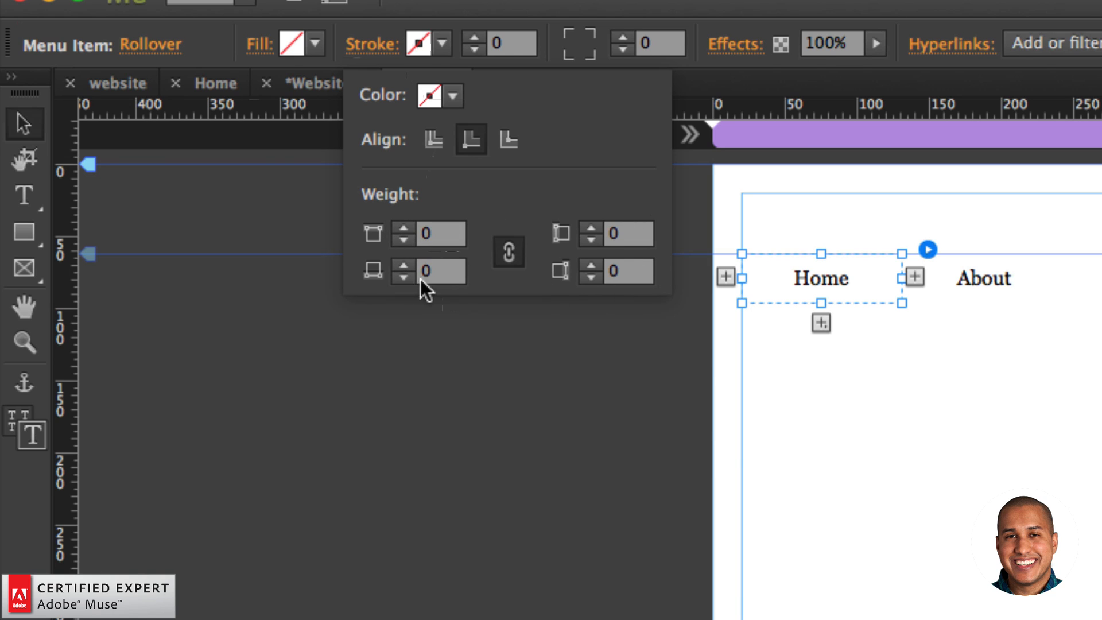
# Step: Try a linked stroke weight of 1 on all four sides of the Rollover state, and reset it to 0
pyautogui.click(516, 251)
pyautogui.click(405, 228)
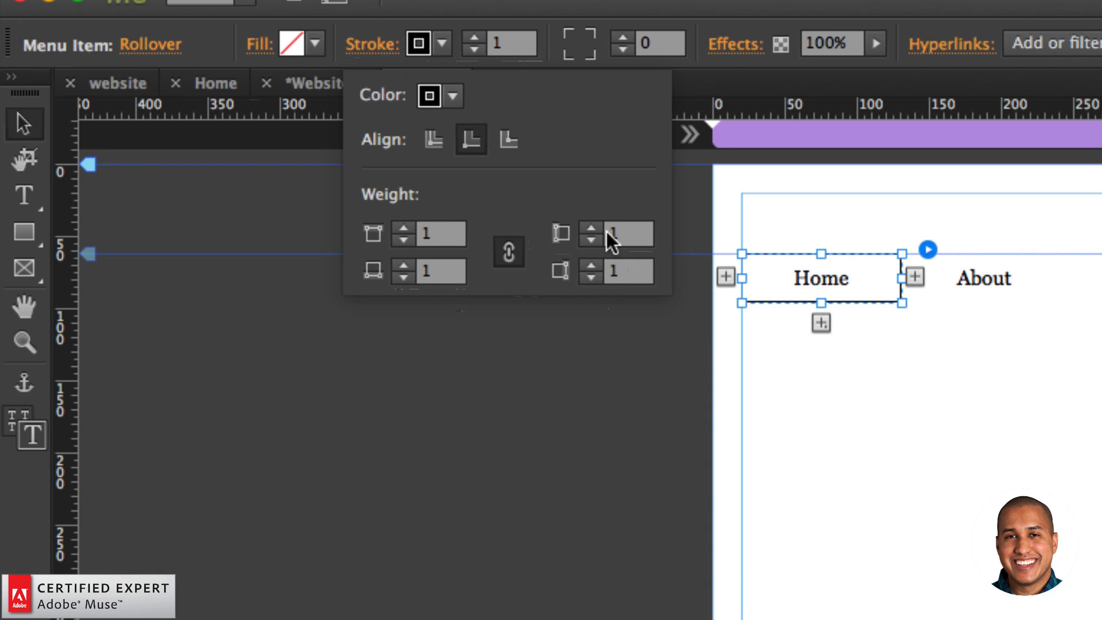
pyautogui.click(404, 240)
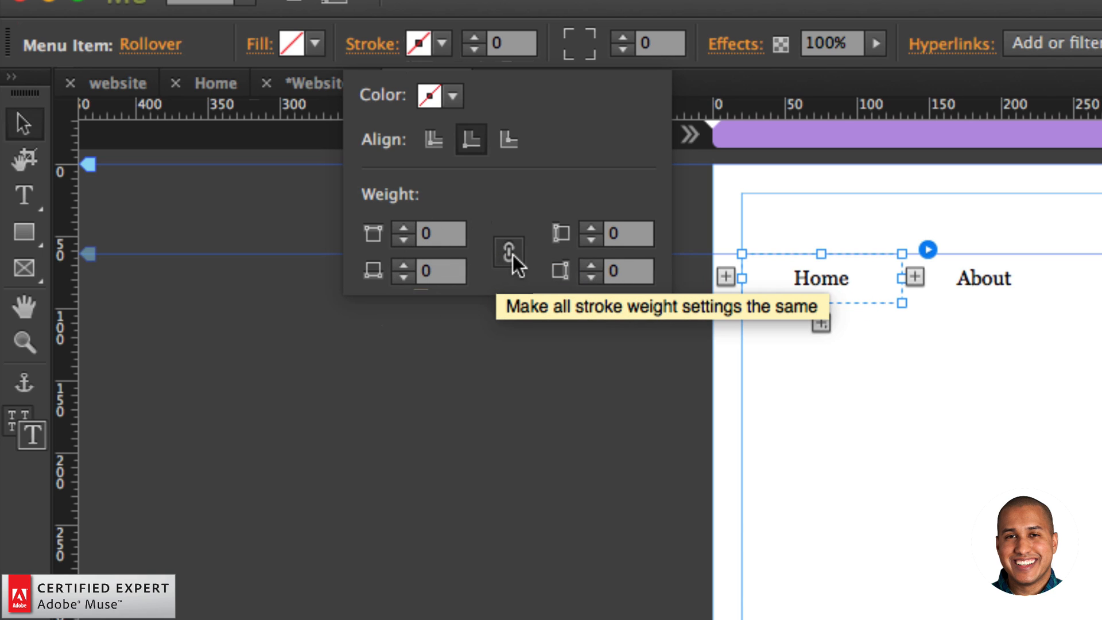
# Step: Unlink the stroke weights of the Home item's Rollover state and set only the bottom stroke weight to 3
pyautogui.click(509, 249)
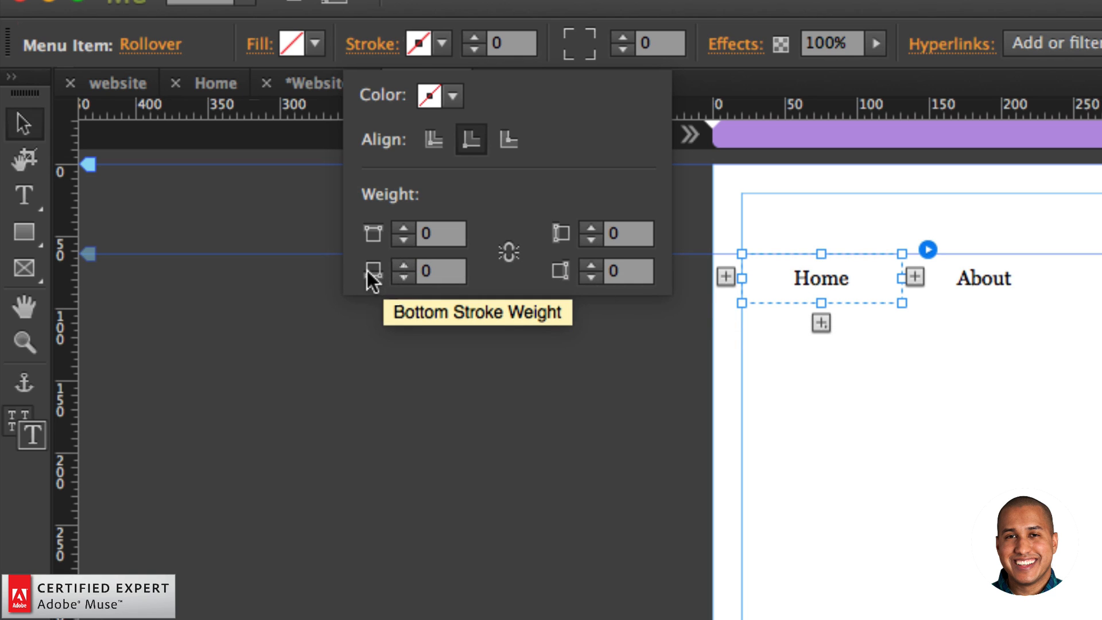
pyautogui.click(402, 265)
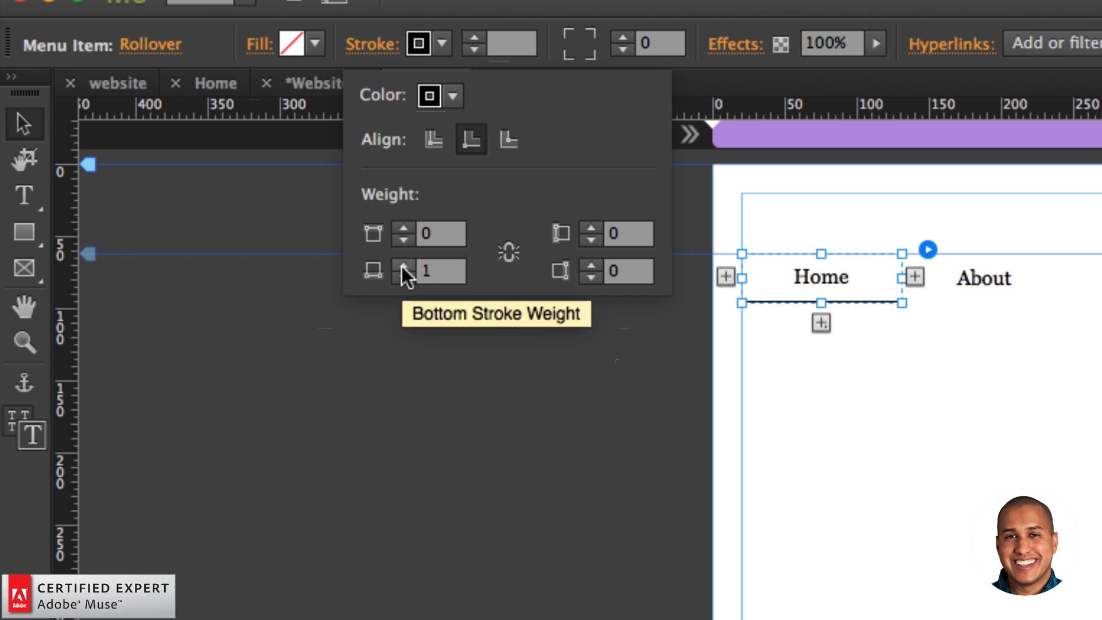
pyautogui.click(403, 265)
pyautogui.click(402, 266)
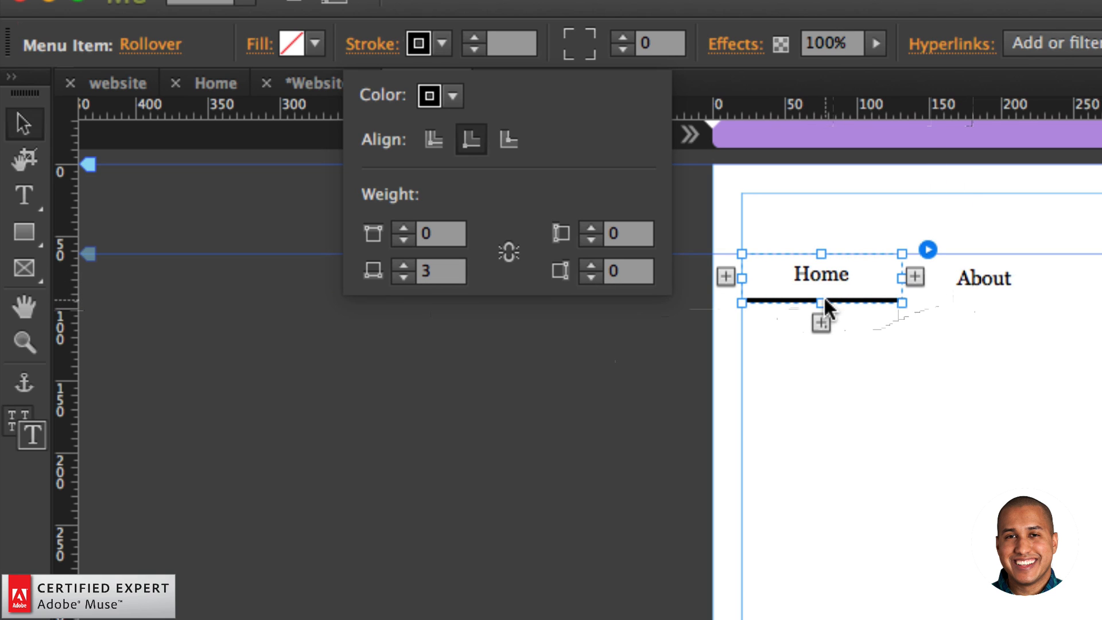
pyautogui.click(477, 325)
# Step: Set the bottom stroke weight of the Home menu item's Active state to 3
pyautogui.click(779, 279)
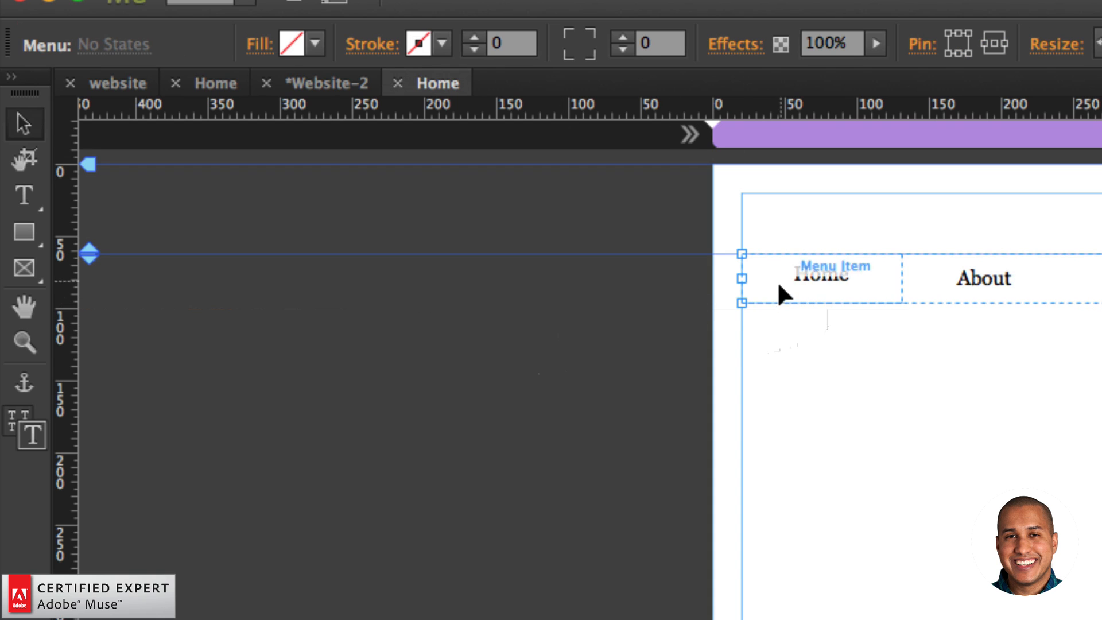
pyautogui.click(770, 287)
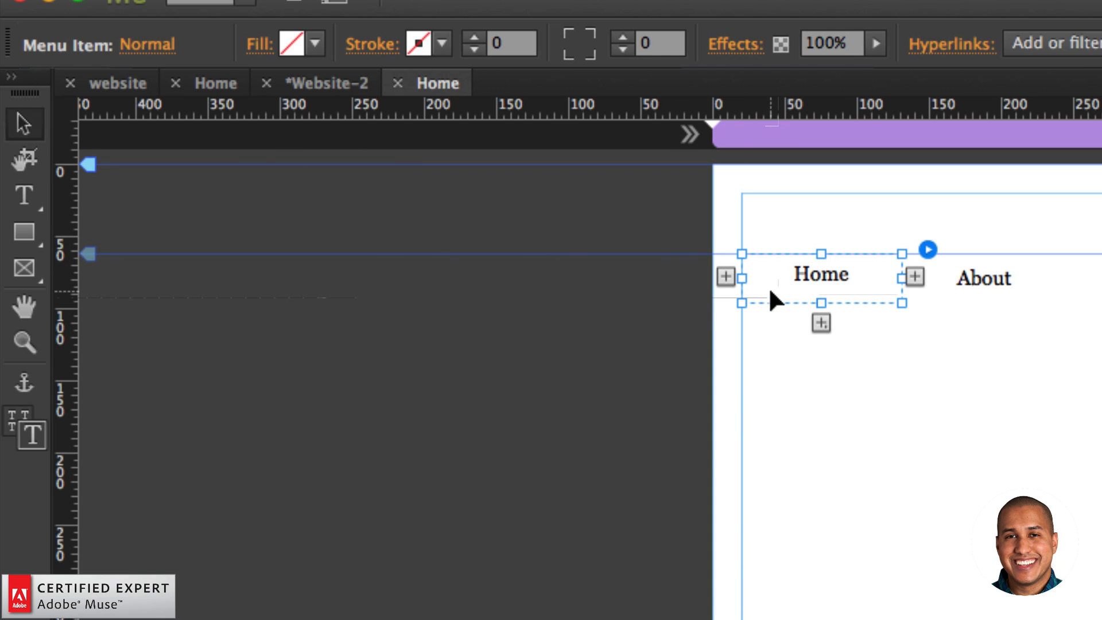
pyautogui.click(147, 45)
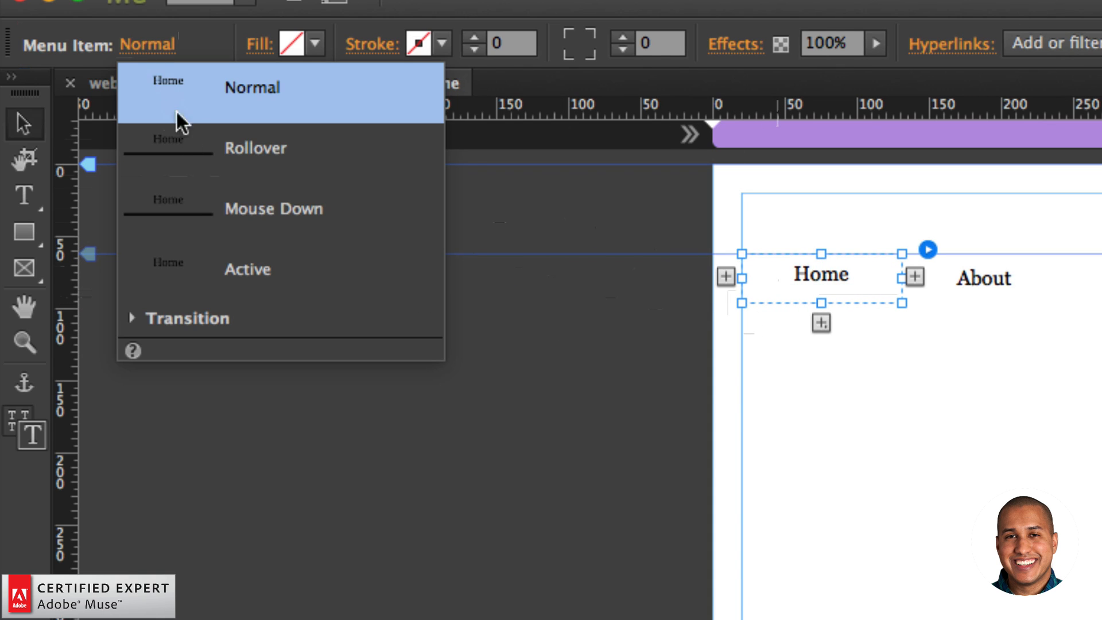
pyautogui.click(180, 264)
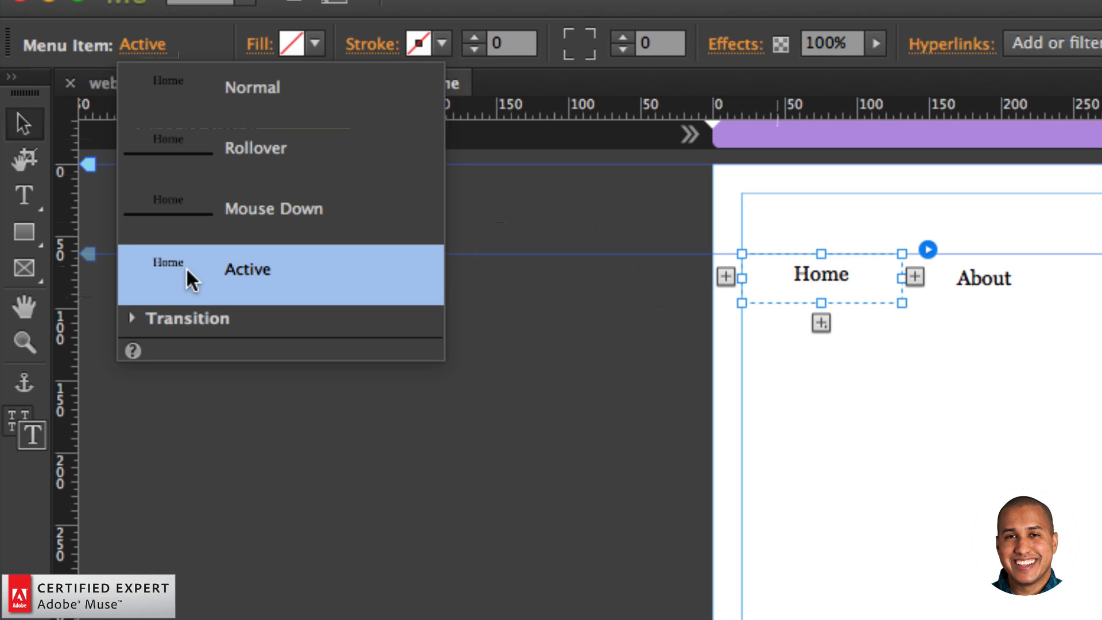
pyautogui.click(242, 18)
pyautogui.click(367, 42)
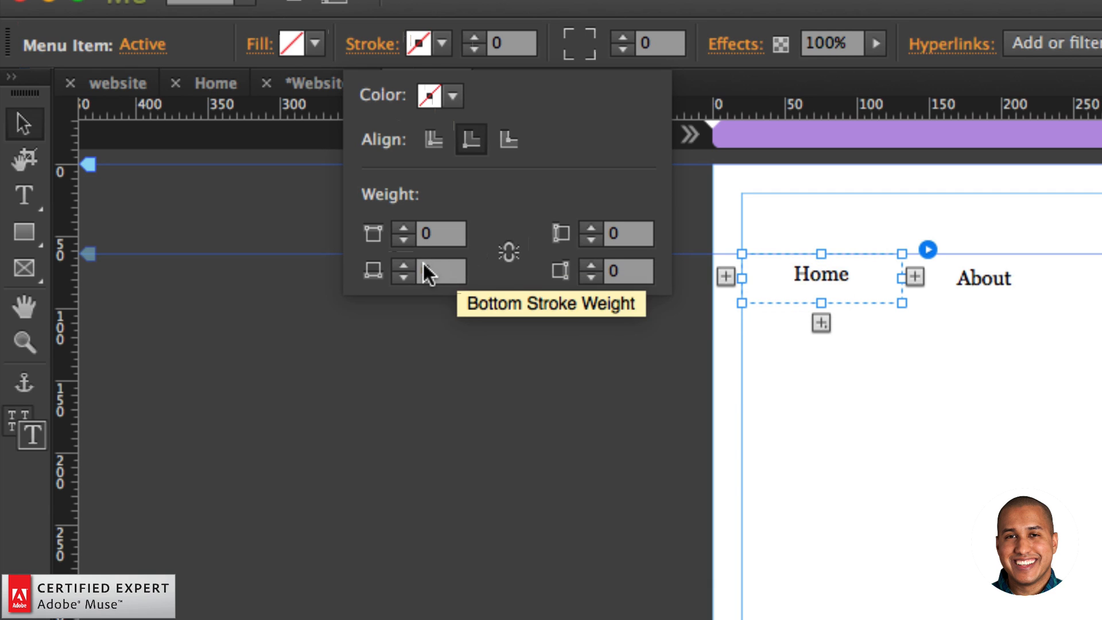
pyautogui.click(403, 265)
pyautogui.click(403, 264)
pyautogui.click(403, 264)
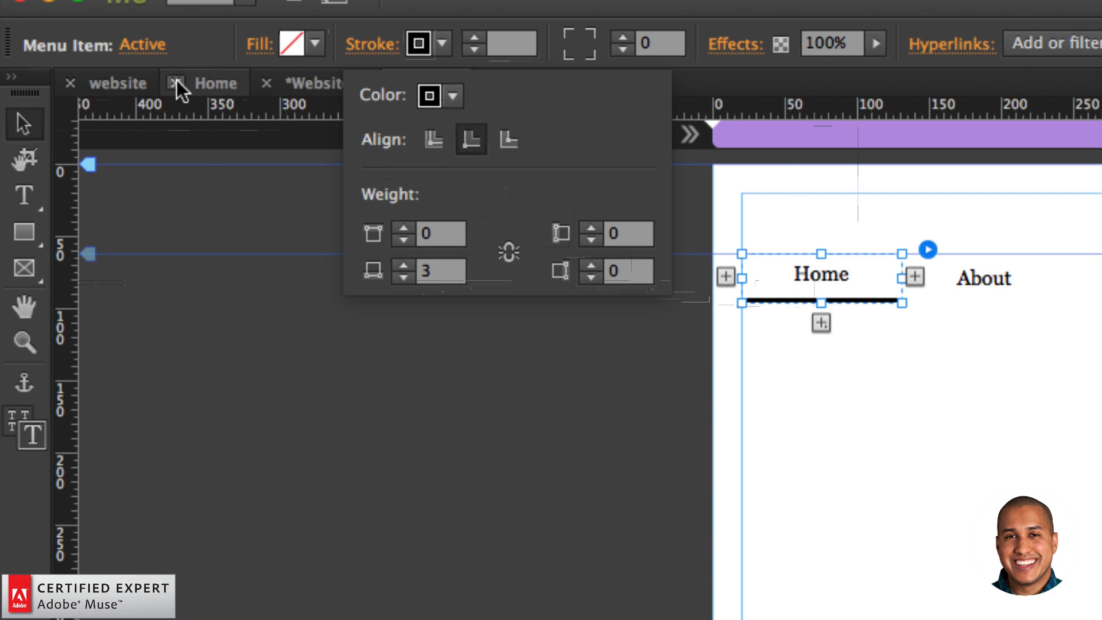
# Step: Review the Home menu item's states and preview the page with the bottom strokes in the browser
pyautogui.click(142, 45)
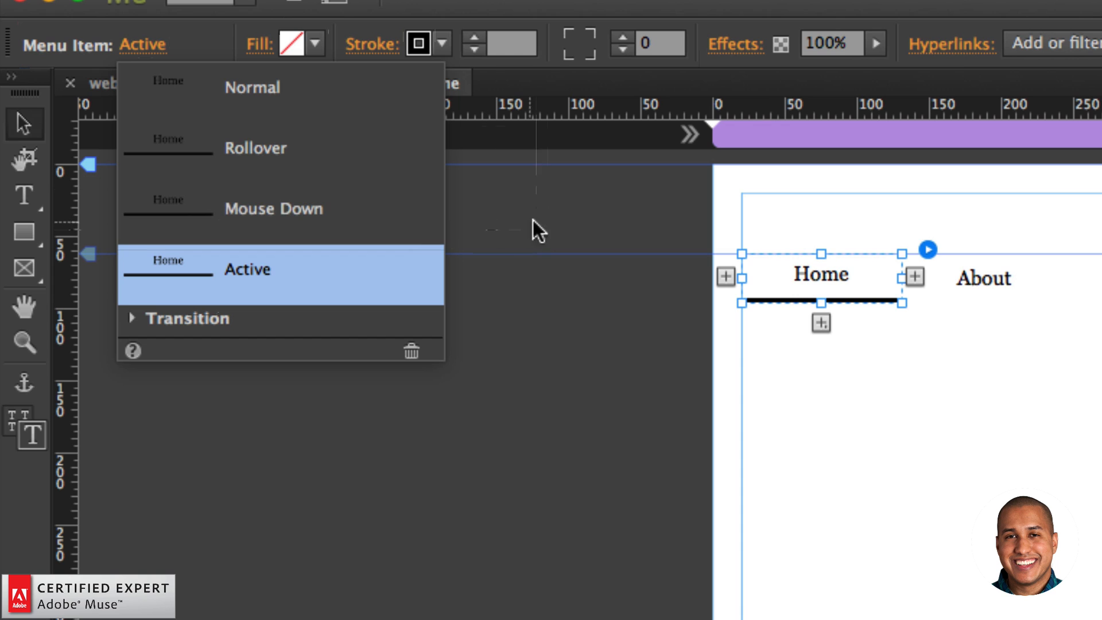
pyautogui.click(566, 229)
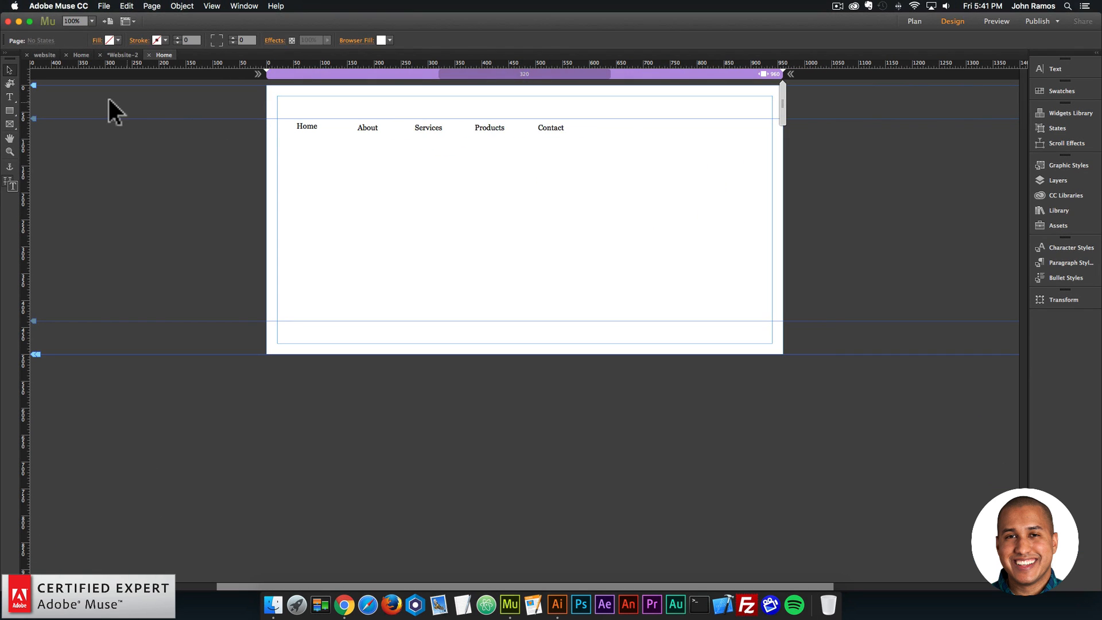
pyautogui.click(104, 6)
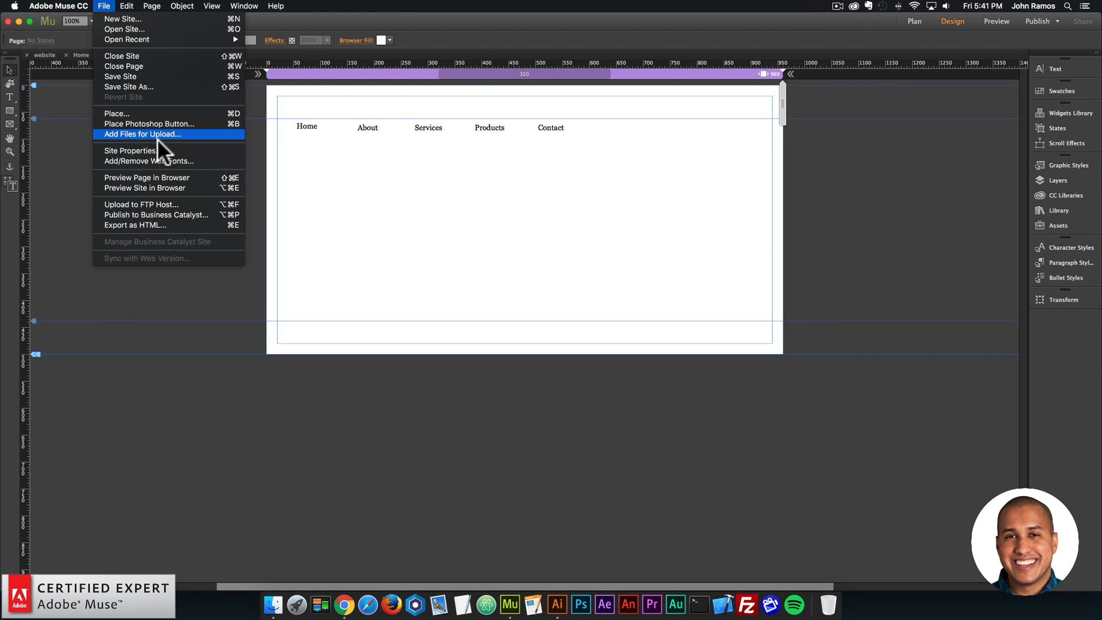
pyautogui.click(150, 177)
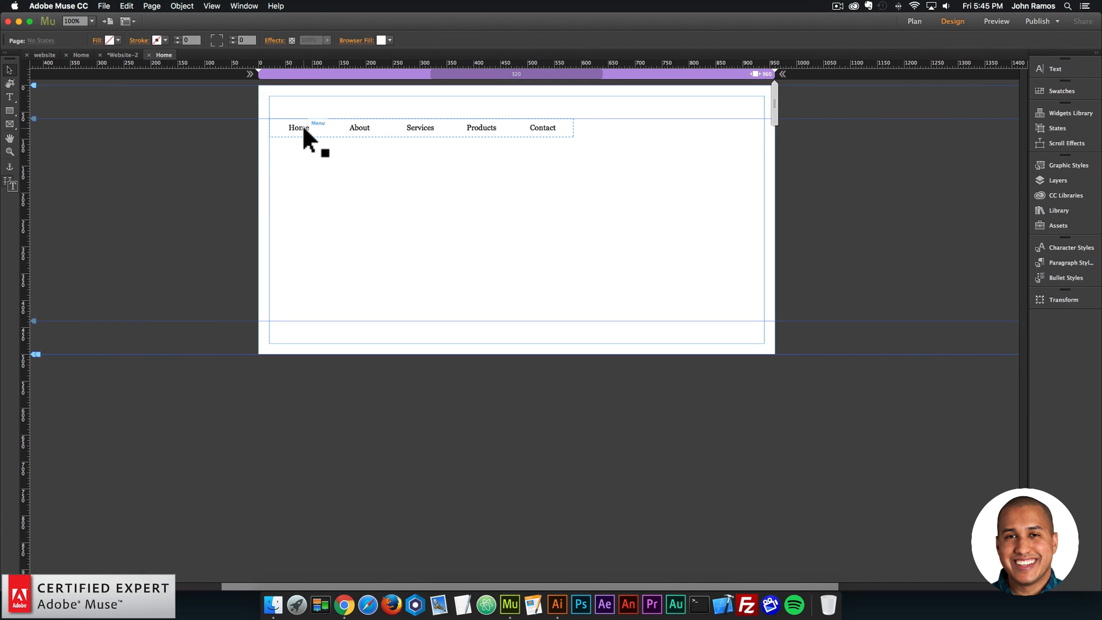
# Step: Set the menu's Item Size option to Uniform Spacing
pyautogui.click(303, 129)
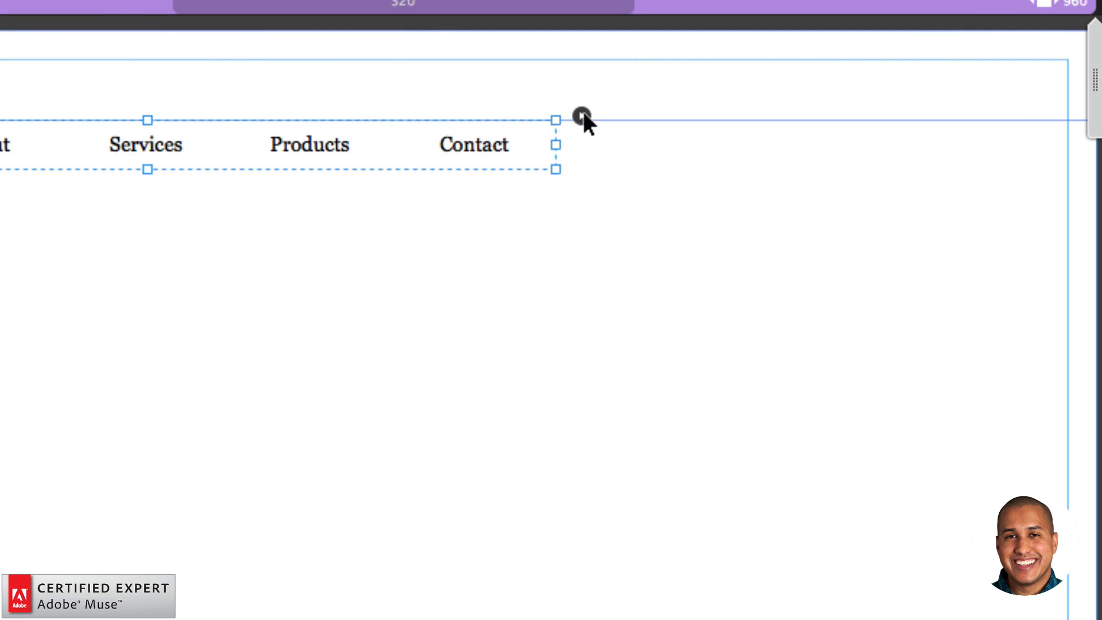
pyautogui.click(583, 117)
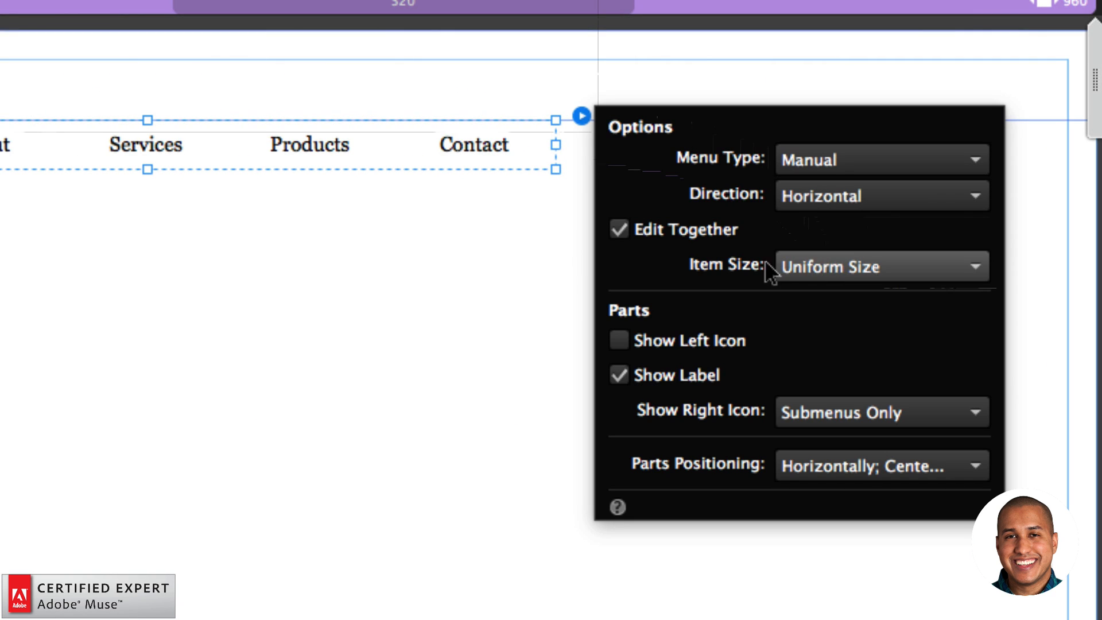
pyautogui.click(829, 266)
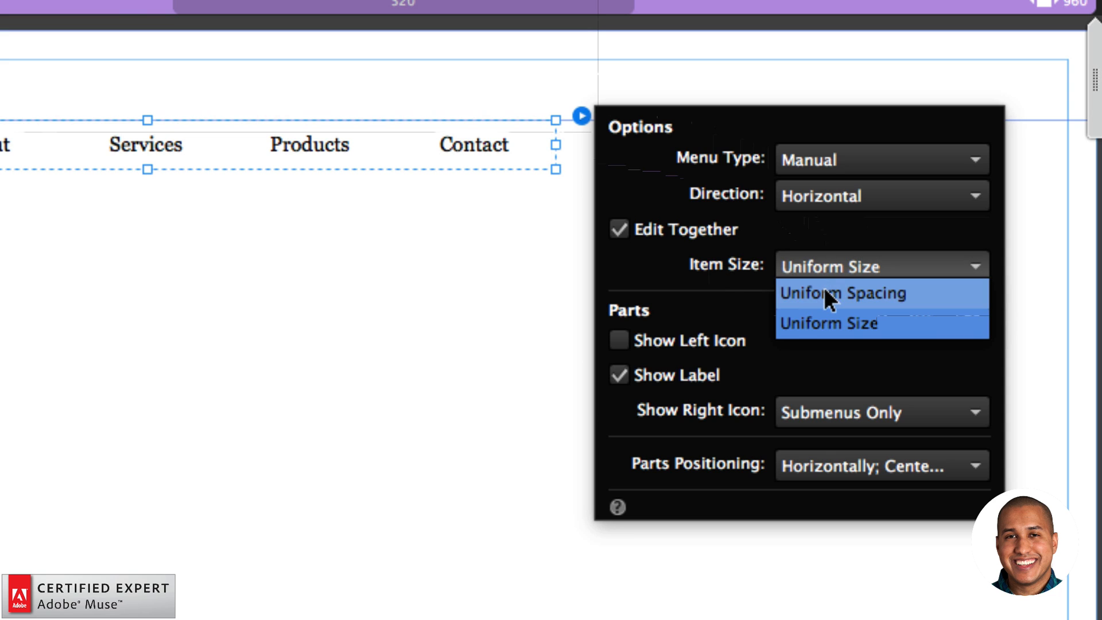
pyautogui.click(825, 290)
pyautogui.click(835, 267)
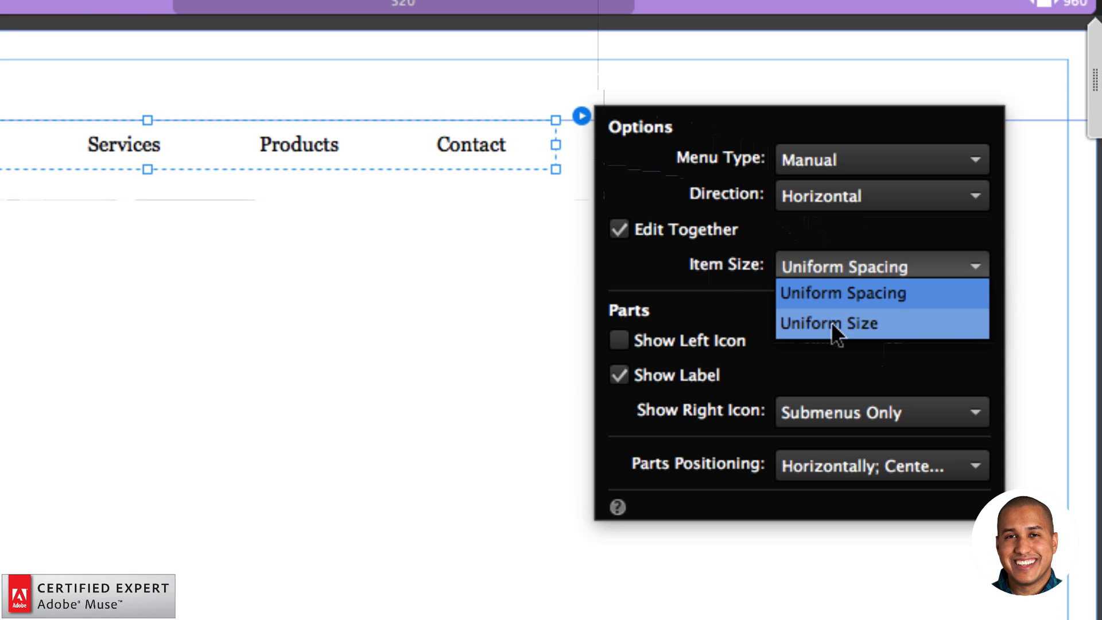
pyautogui.click(827, 288)
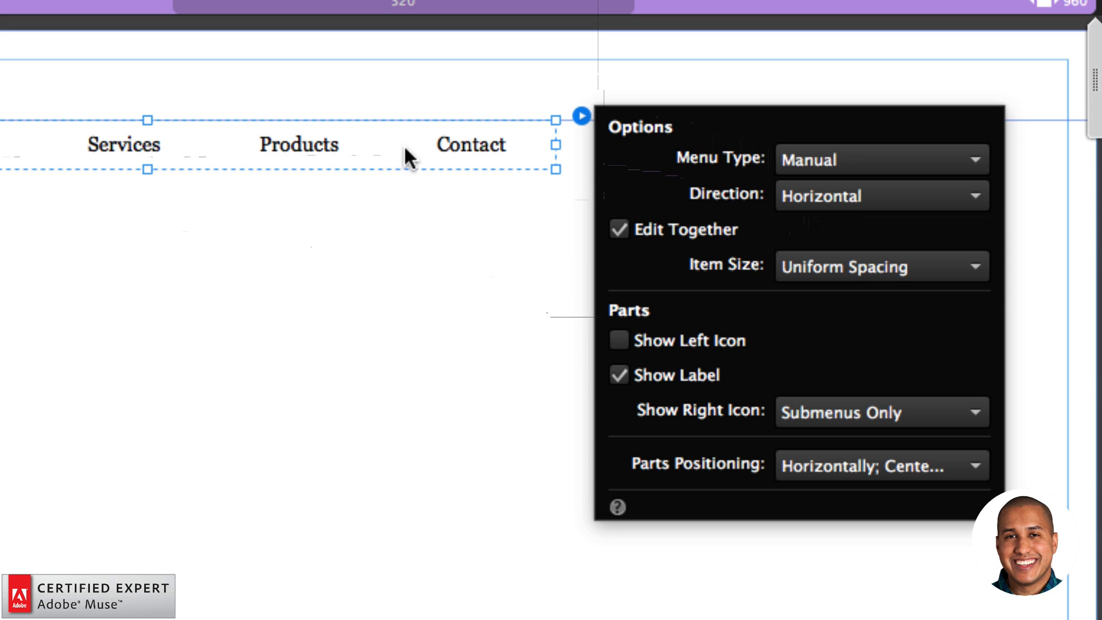
pyautogui.click(423, 230)
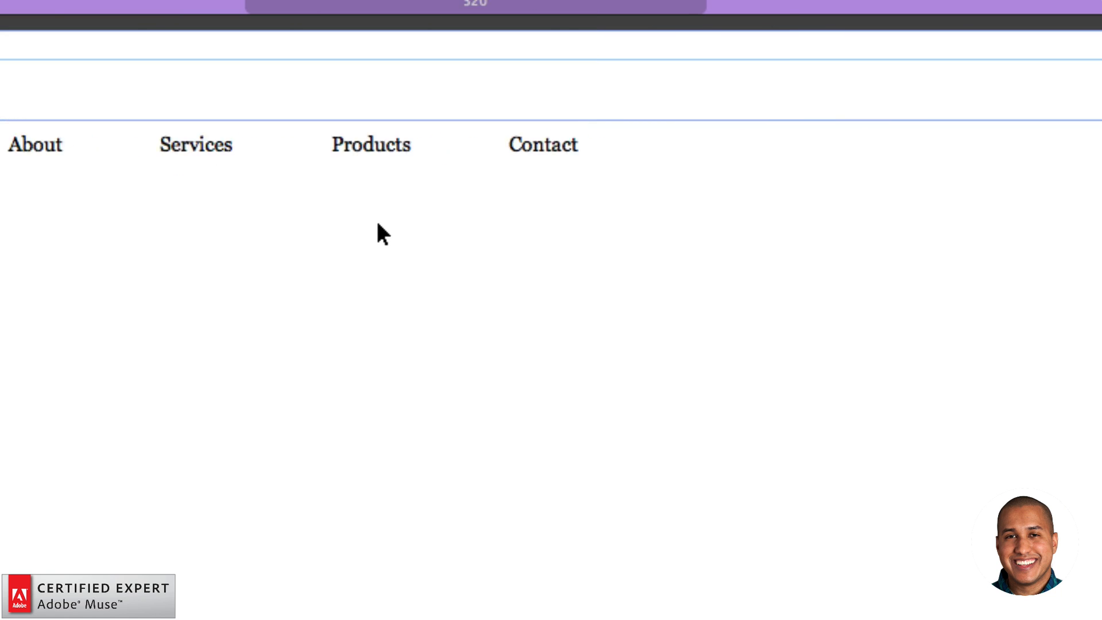
# Step: Examine the nested menu, menu item and label levels of the Home and About entries
pyautogui.hscroll(-10, 382, 226)
pyautogui.click(294, 153)
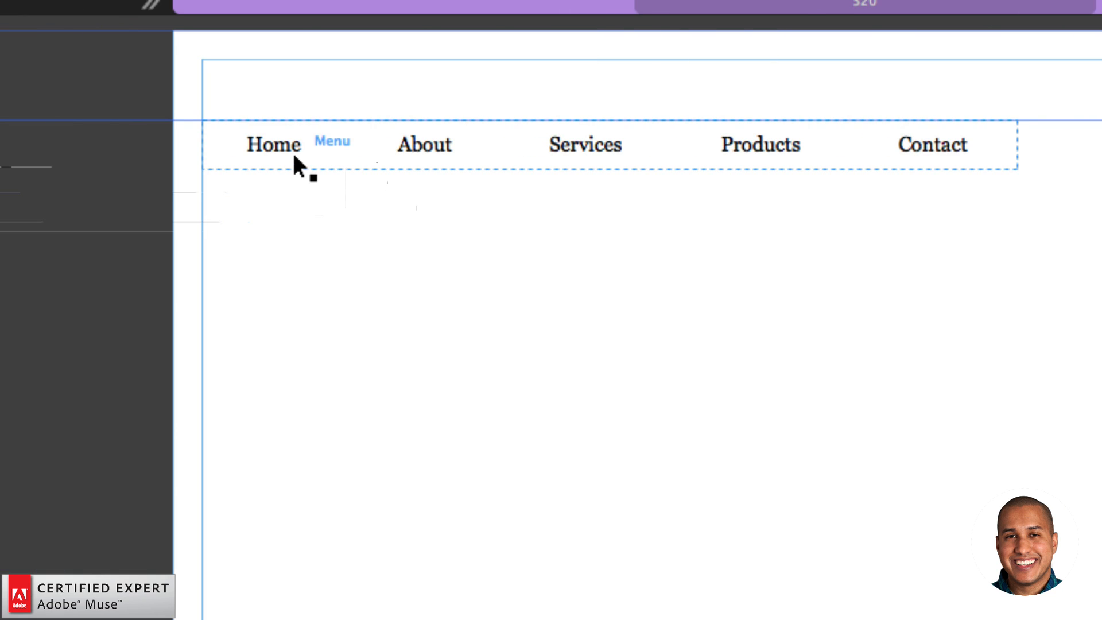
pyautogui.click(318, 159)
pyautogui.click(253, 153)
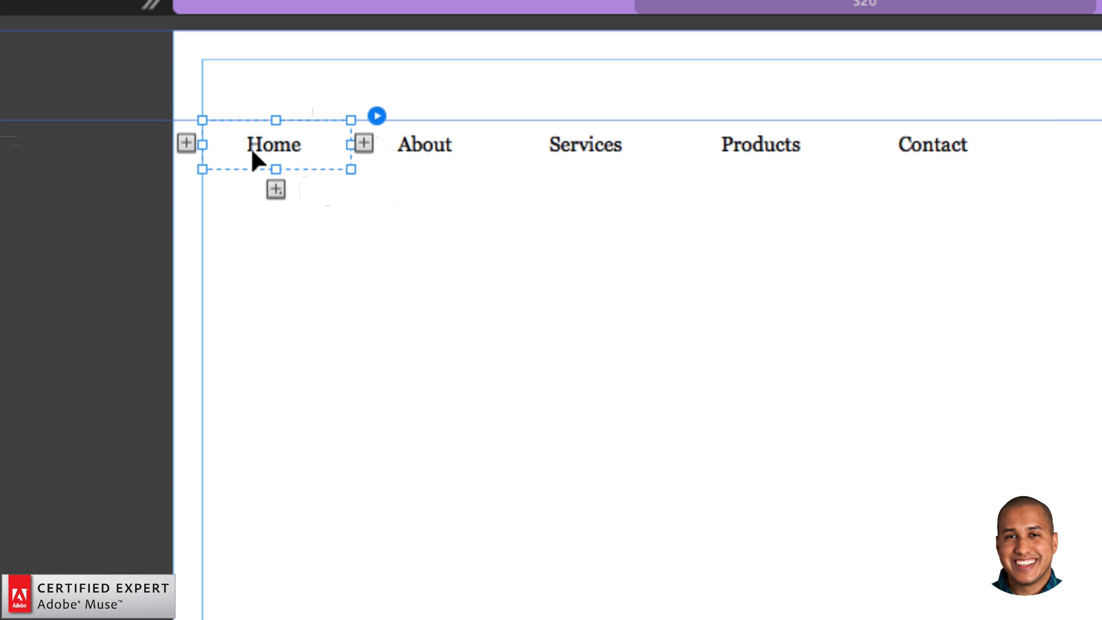
pyautogui.click(281, 143)
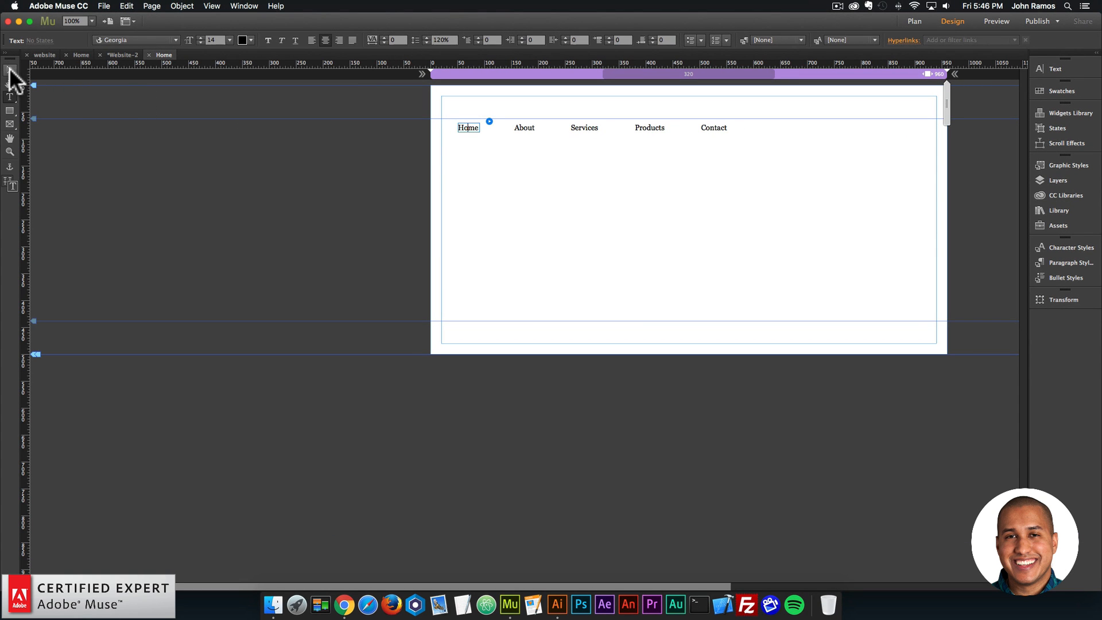
pyautogui.click(9, 69)
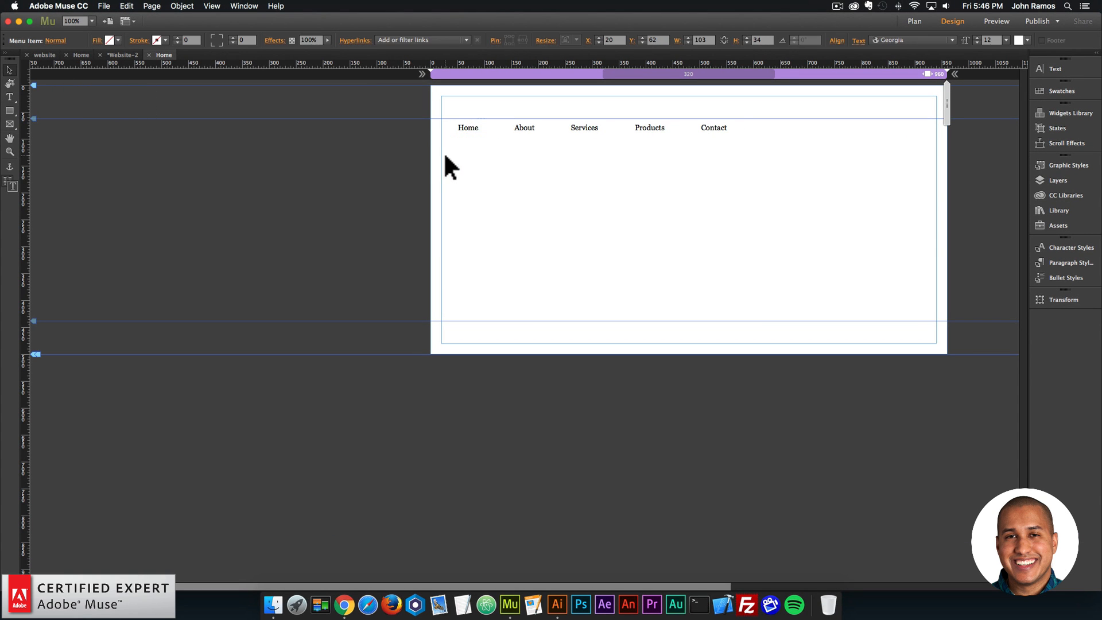
pyautogui.click(477, 129)
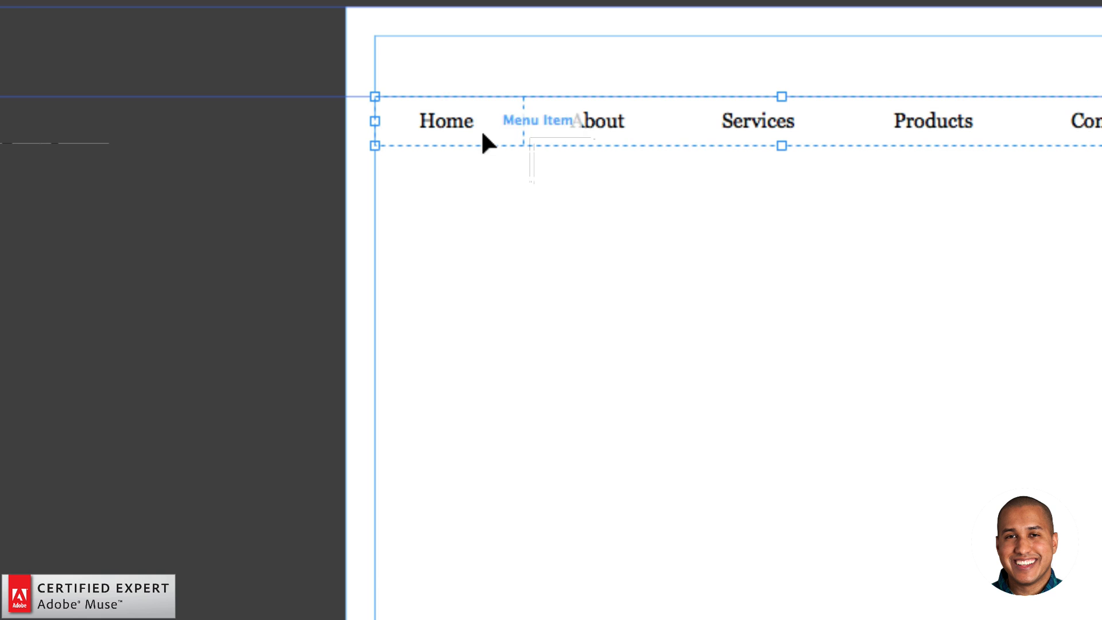
pyautogui.click(455, 127)
pyautogui.click(455, 128)
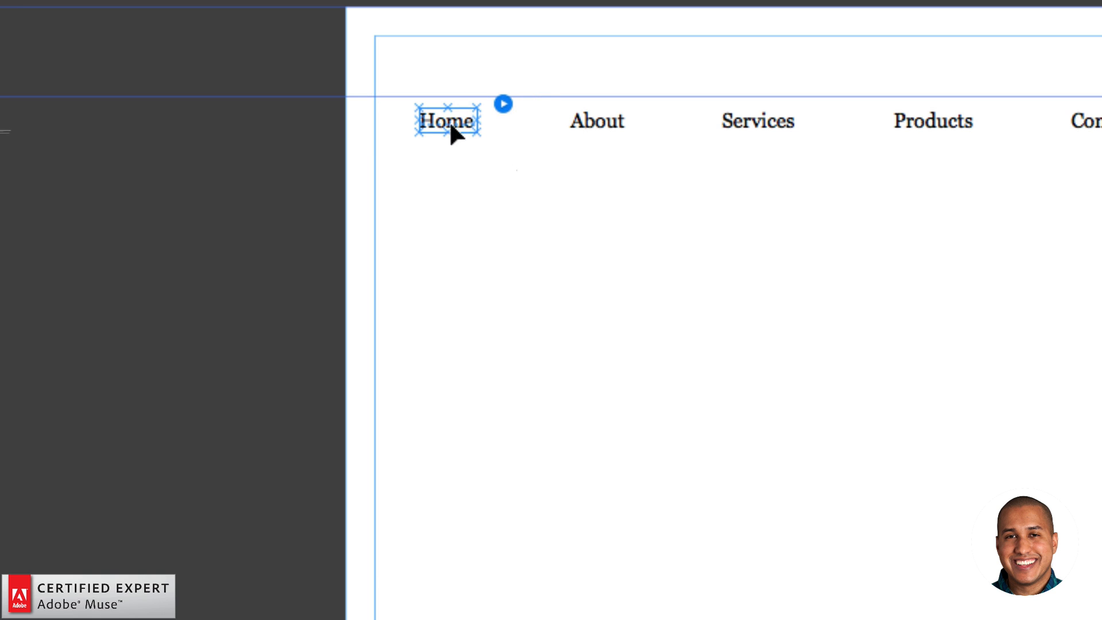
pyautogui.click(597, 126)
pyautogui.click(597, 126)
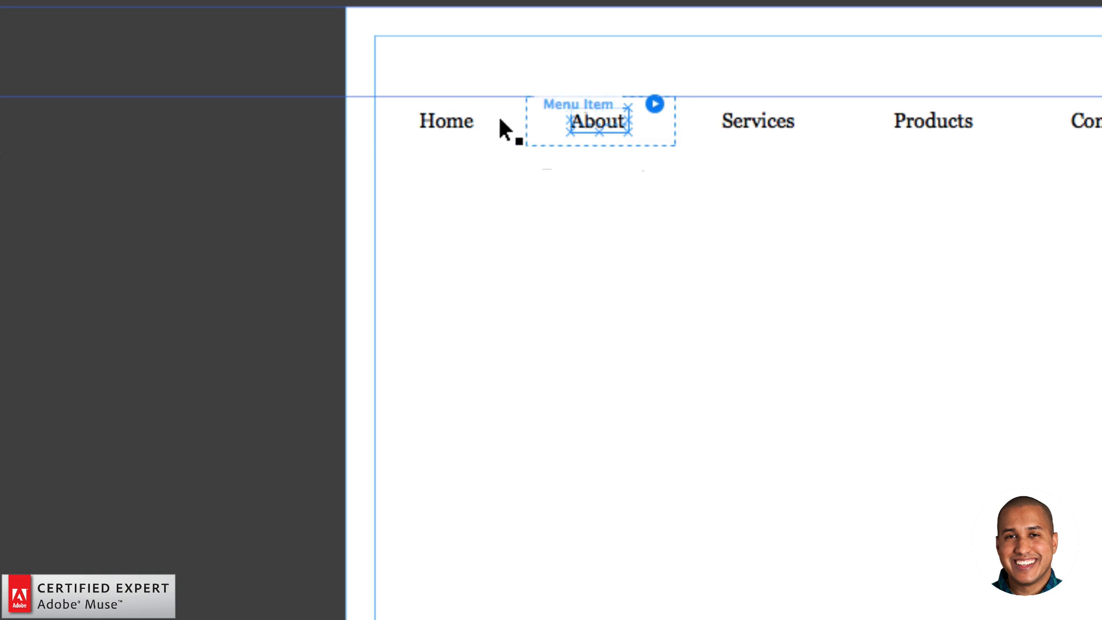
# Step: Unlink the stroke weights of the Home label's Rollover state and set only its bottom stroke weight to 3
pyautogui.click(473, 125)
pyautogui.click(460, 127)
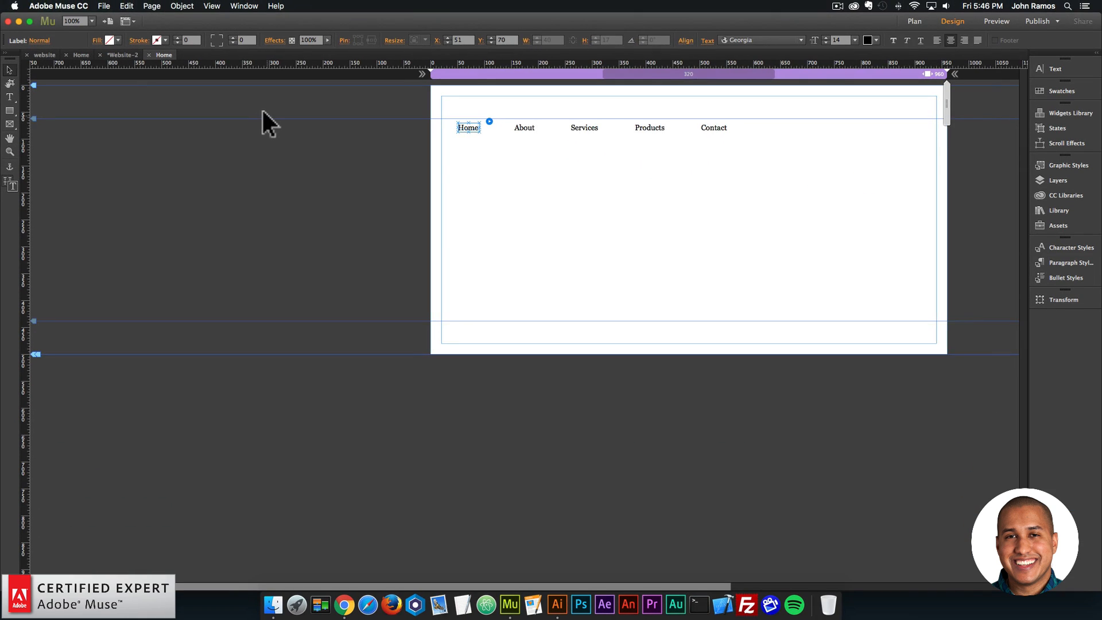
pyautogui.hscroll(-1, 898, 274)
pyautogui.hscroll(5, 920, 279)
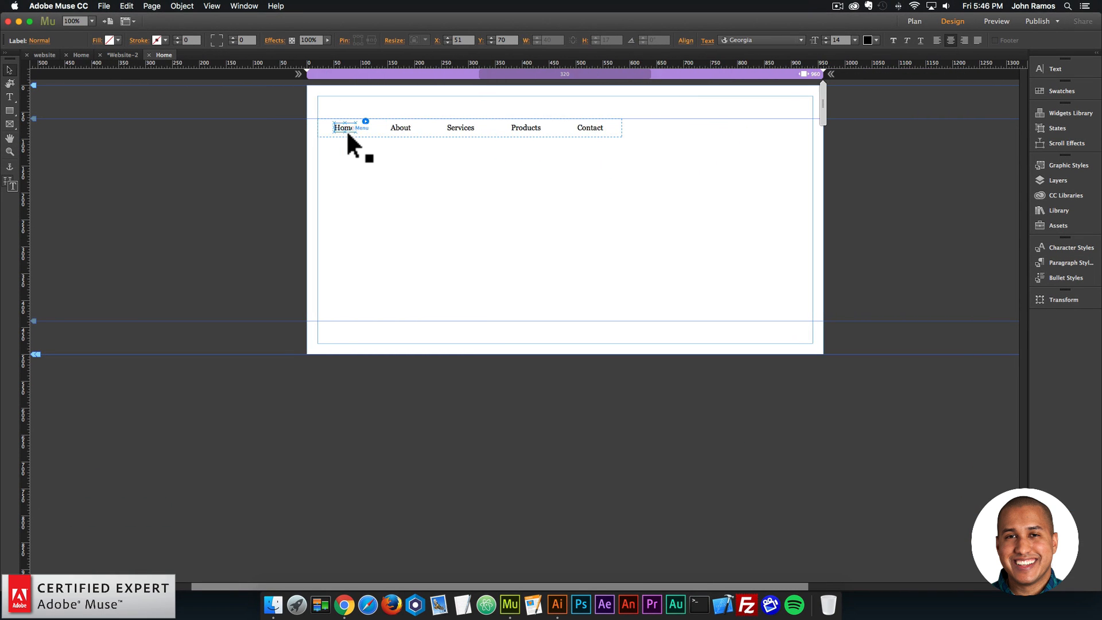
pyautogui.hscroll(3, 343, 130)
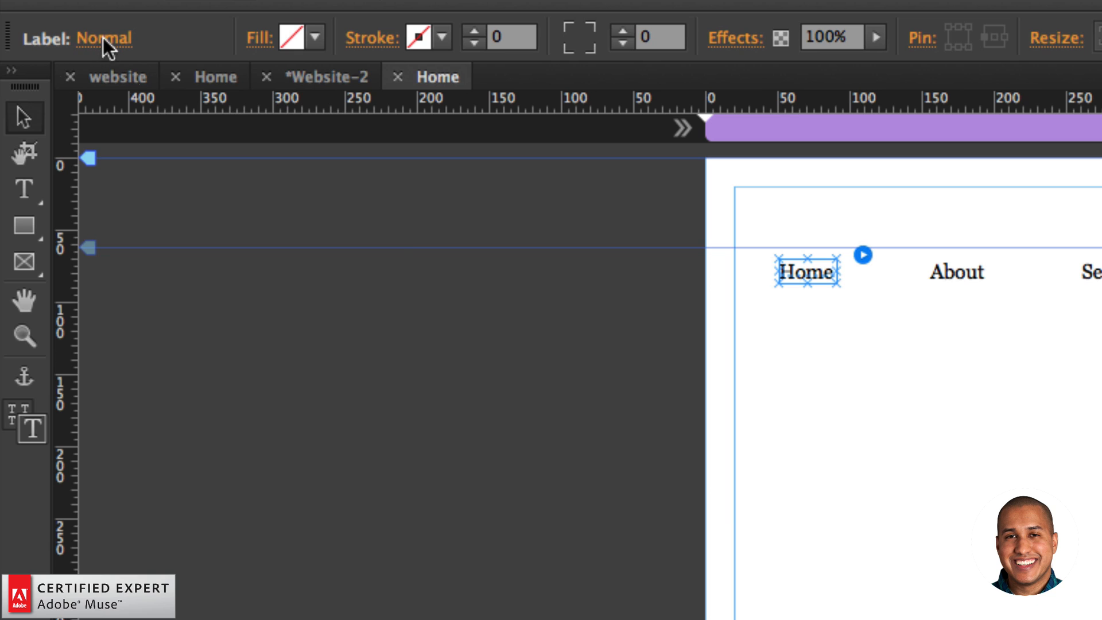
pyautogui.click(103, 39)
pyautogui.click(191, 142)
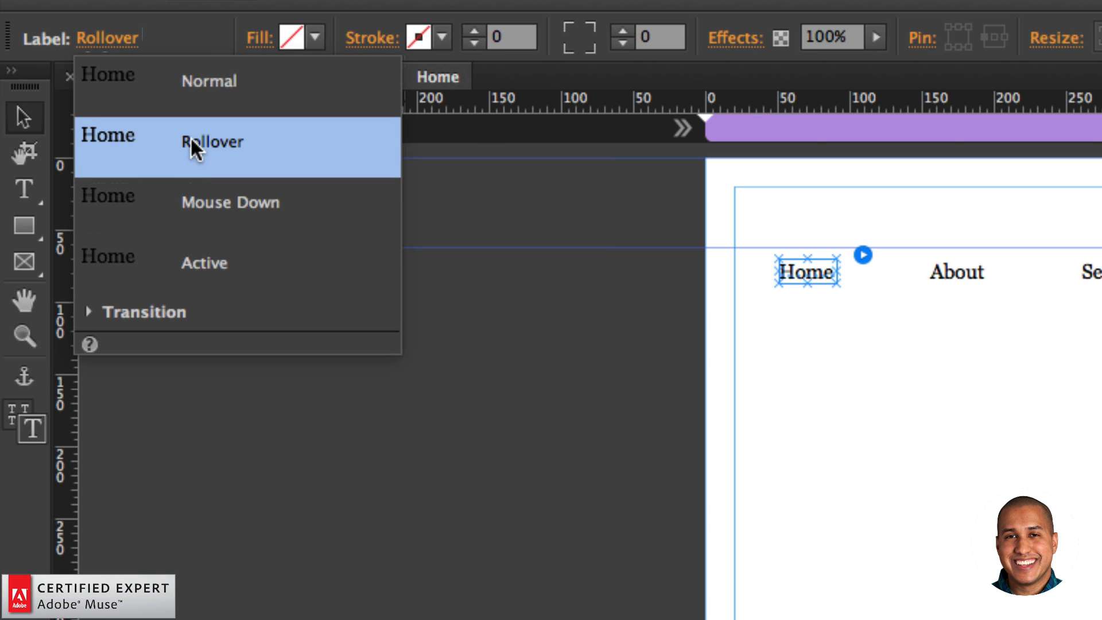
pyautogui.click(378, 39)
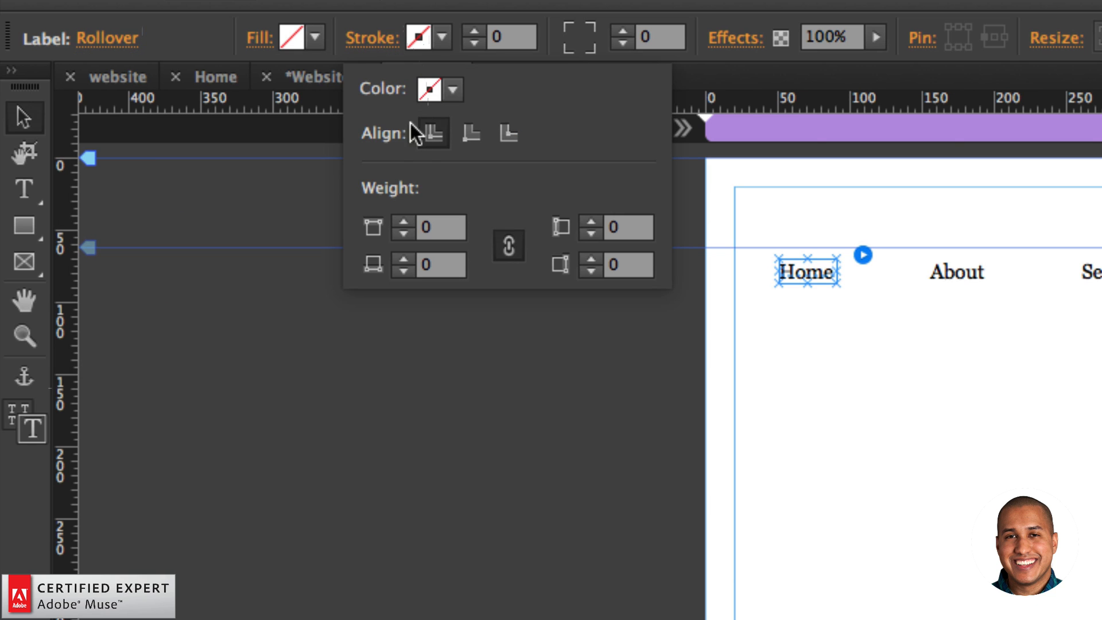
pyautogui.click(509, 245)
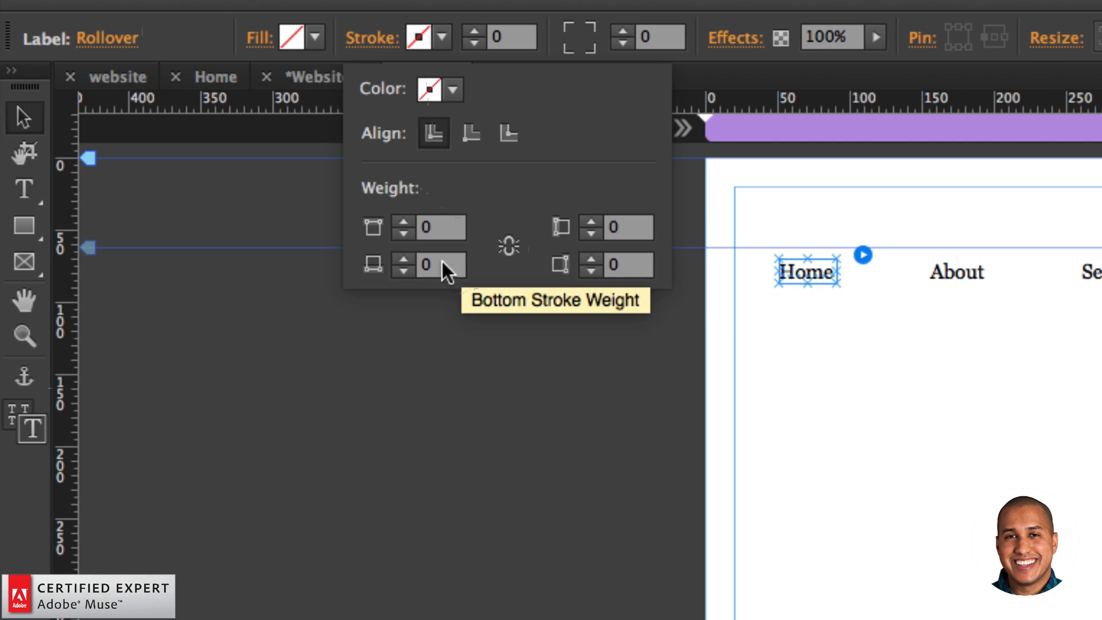
pyautogui.click(404, 260)
pyautogui.click(404, 259)
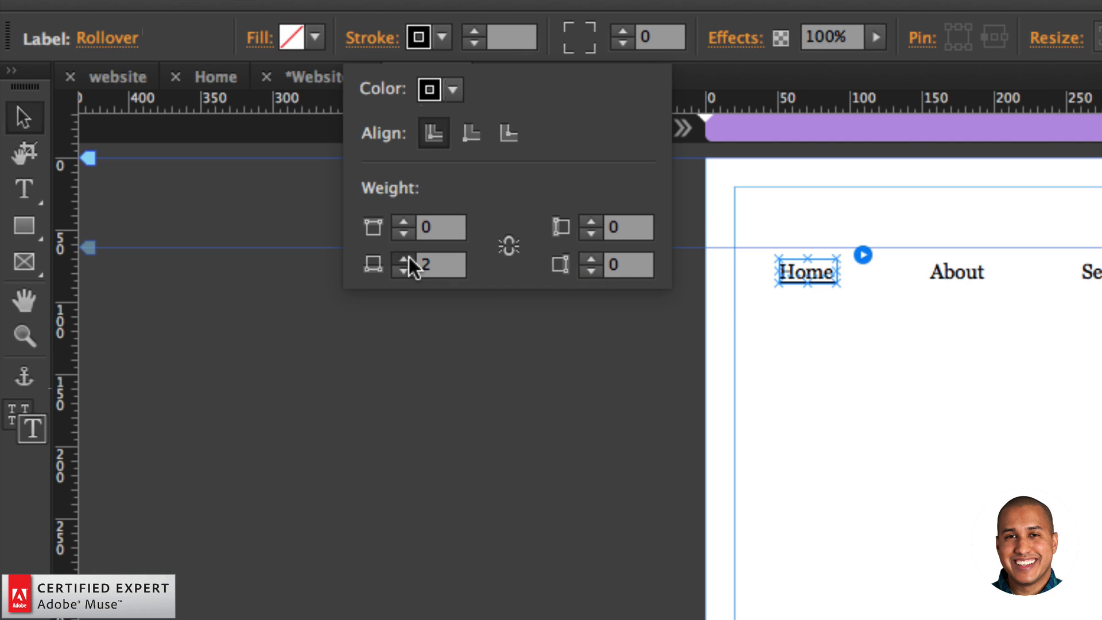
pyautogui.click(404, 259)
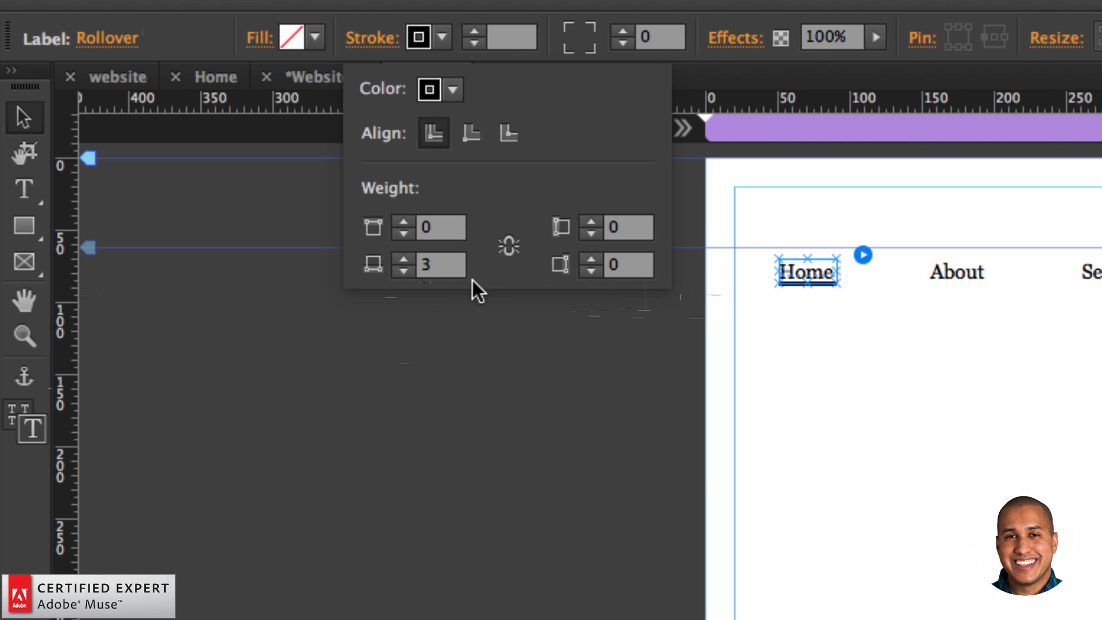
pyautogui.click(28, 116)
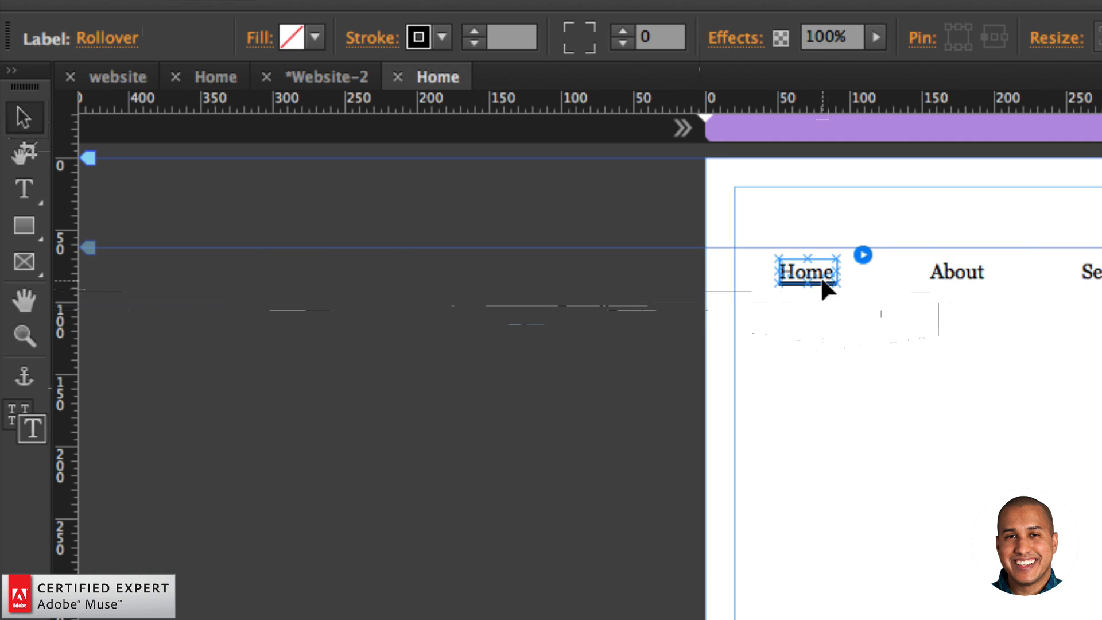
# Step: Unlink the stroke weights of the Home label's Active state and set only its bottom stroke weight to 3
pyautogui.click(952, 271)
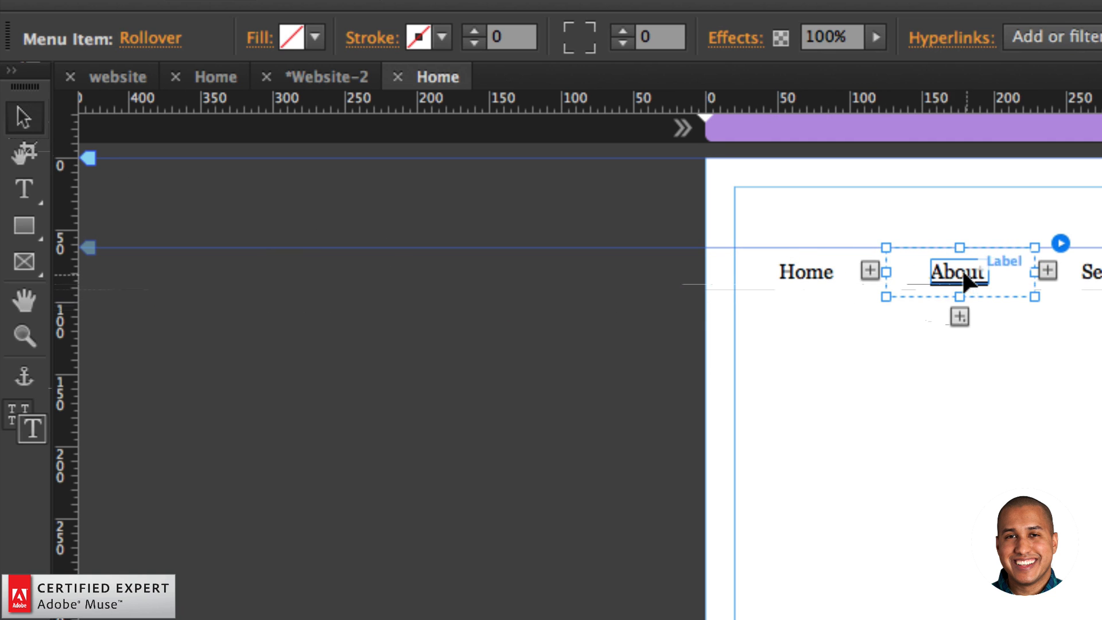
pyautogui.click(636, 313)
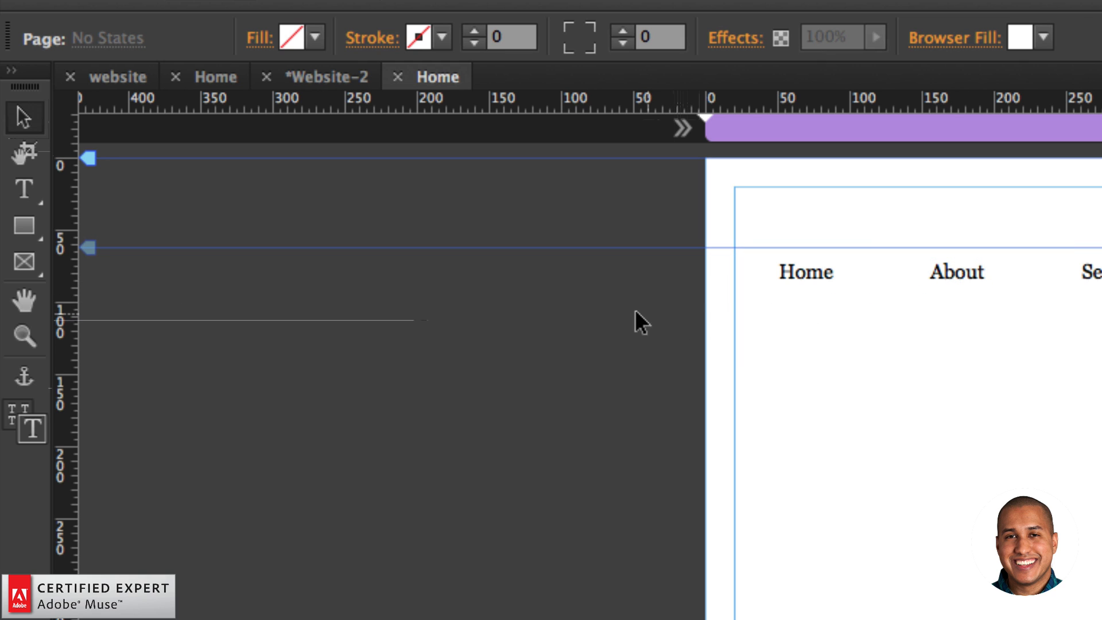
pyautogui.click(811, 275)
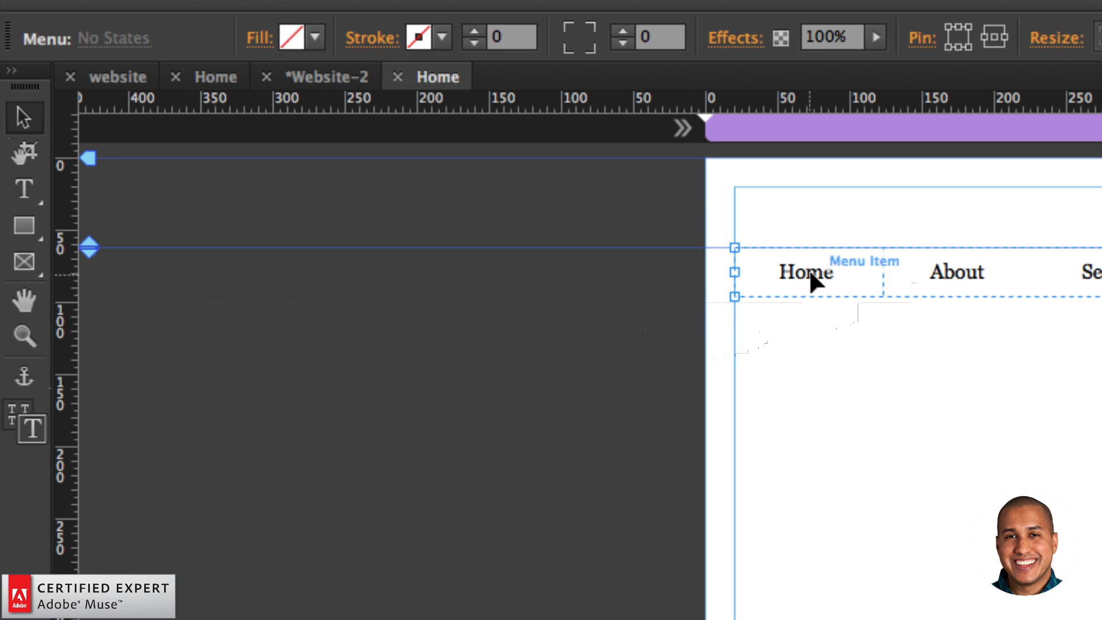
pyautogui.click(810, 272)
pyautogui.click(803, 272)
pyautogui.click(103, 39)
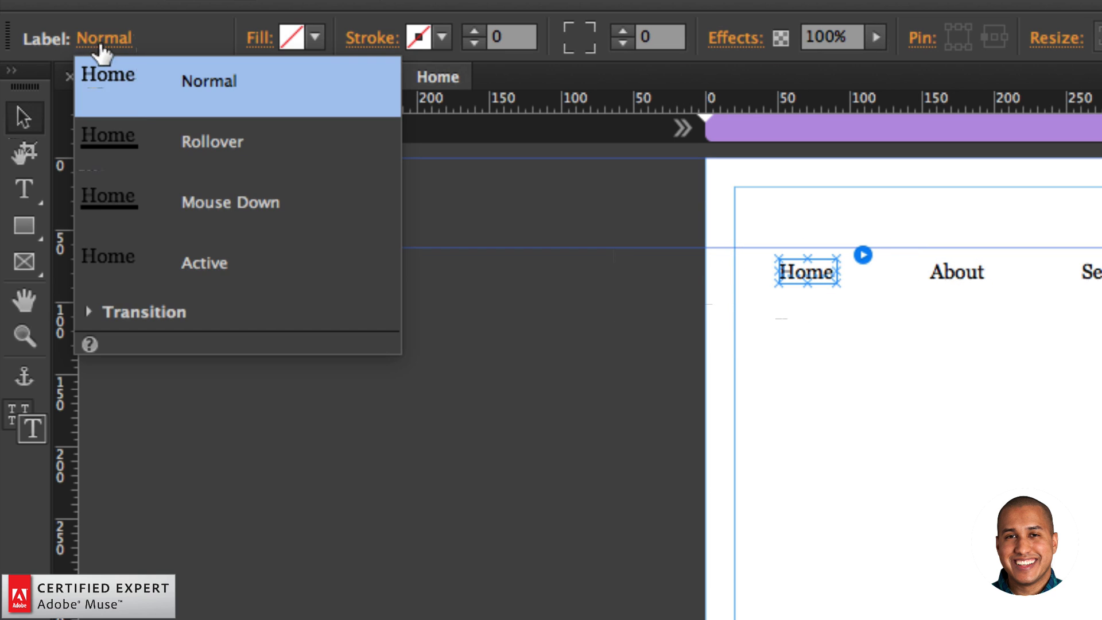
pyautogui.click(187, 241)
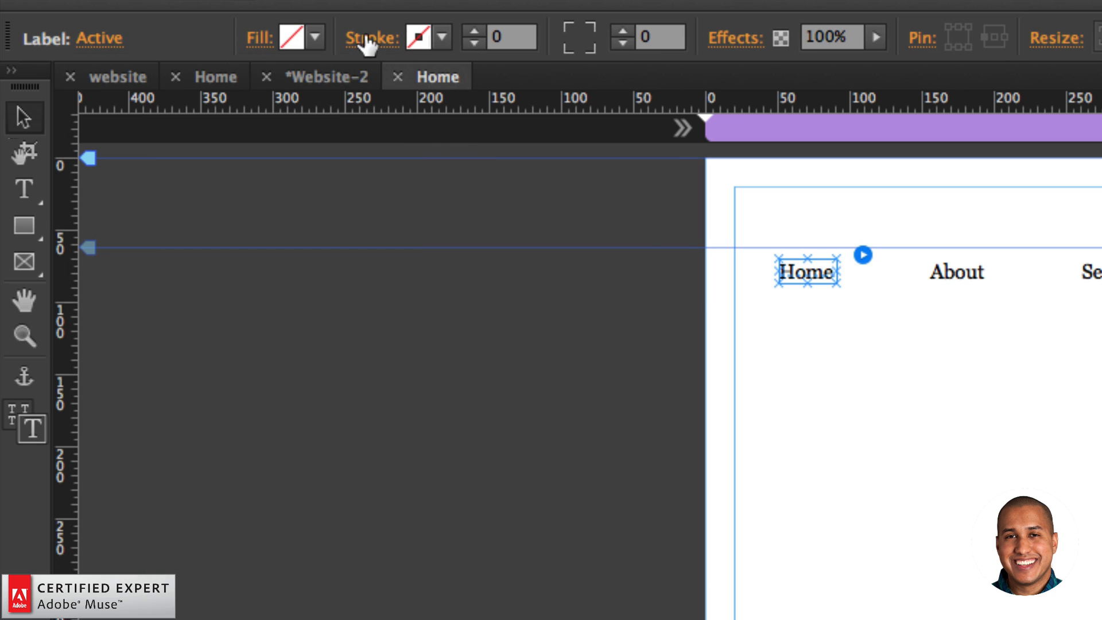
pyautogui.click(364, 38)
pyautogui.click(440, 136)
pyautogui.click(507, 245)
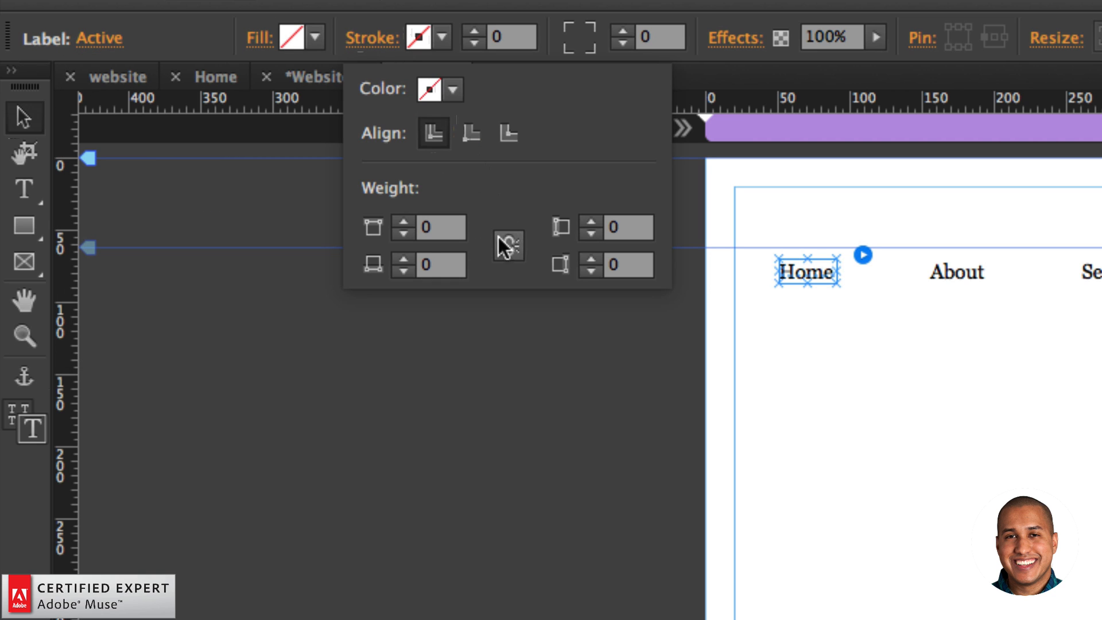
pyautogui.click(404, 257)
pyautogui.click(404, 258)
pyautogui.click(404, 257)
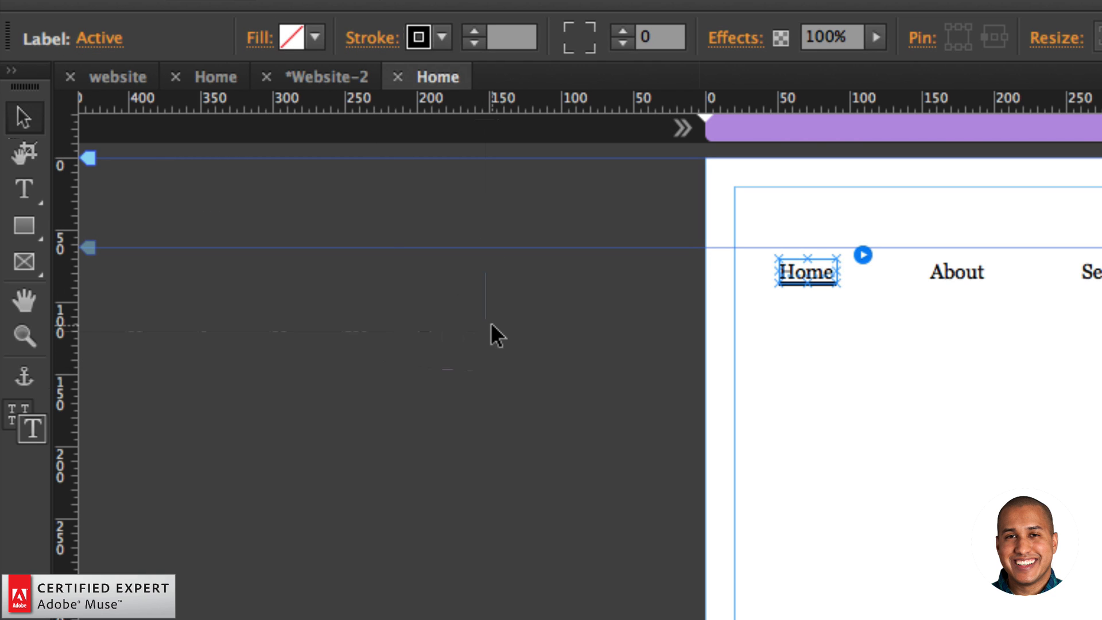
pyautogui.click(491, 322)
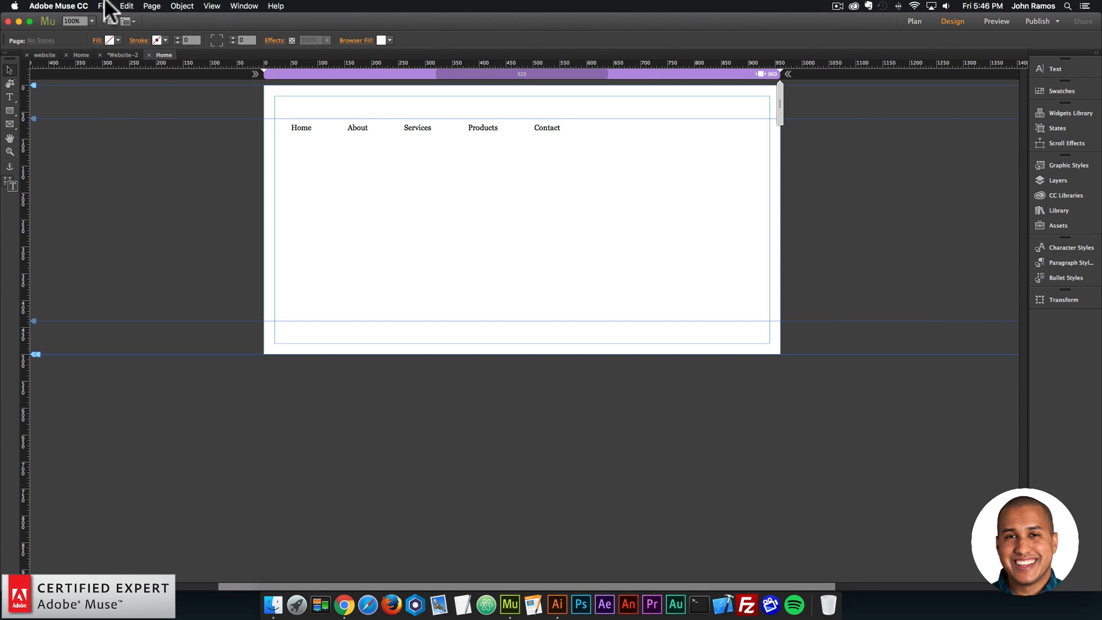
# Step: Preview the page in the browser to check the label strokes, and return to Muse
pyautogui.click(104, 5)
pyautogui.click(151, 175)
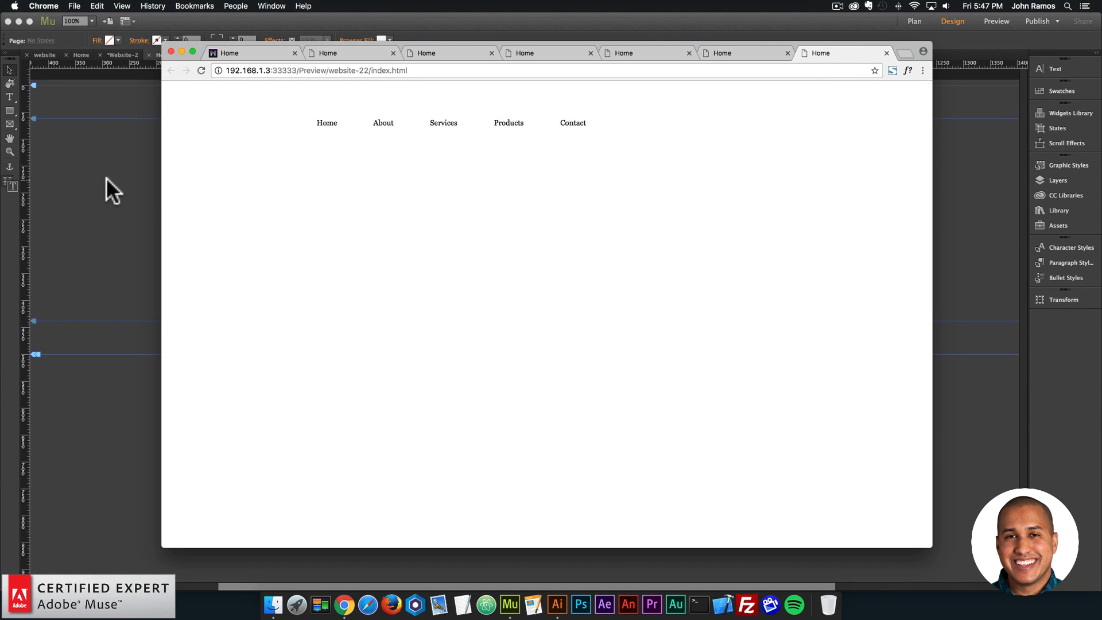
pyautogui.press('super+Tab')
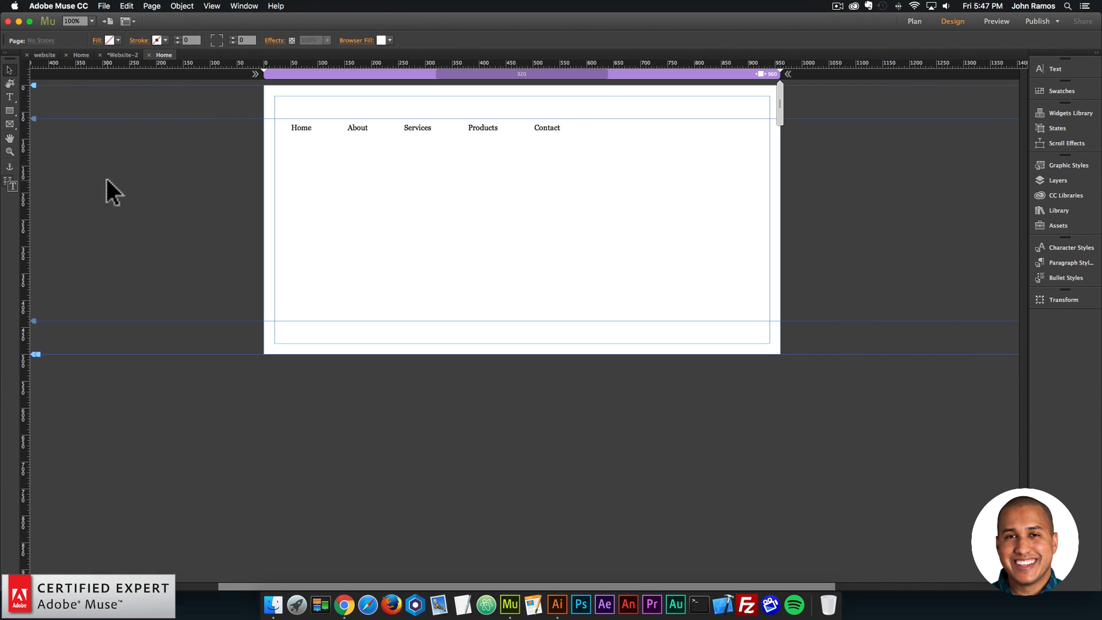
# Step: Select the Home label's text and set its paragraph space after to 5
pyautogui.click(476, 129)
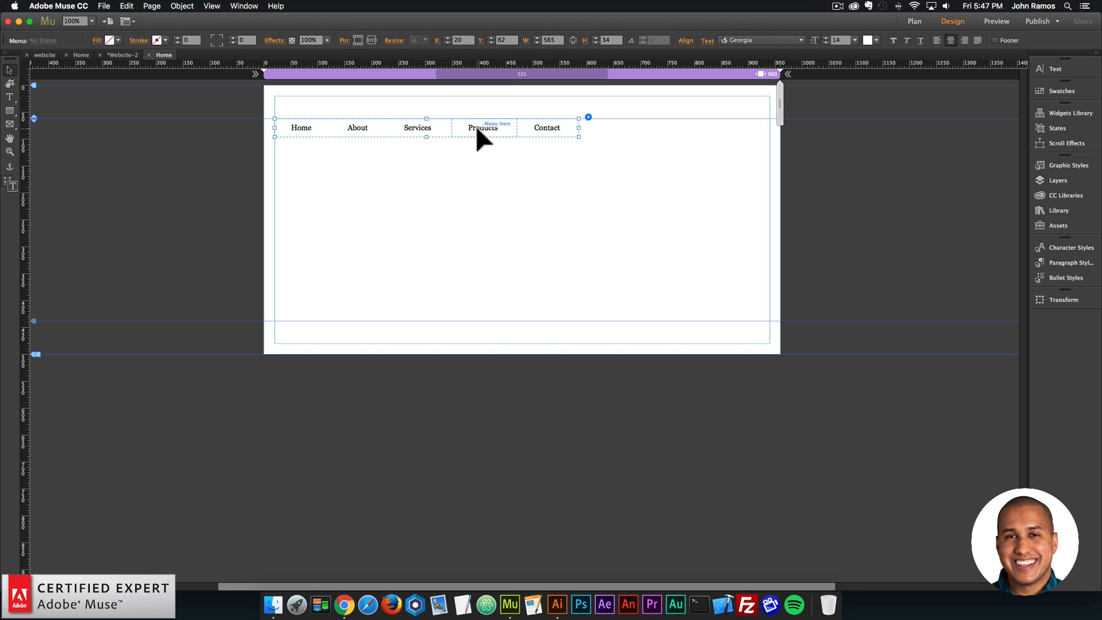
pyautogui.click(300, 126)
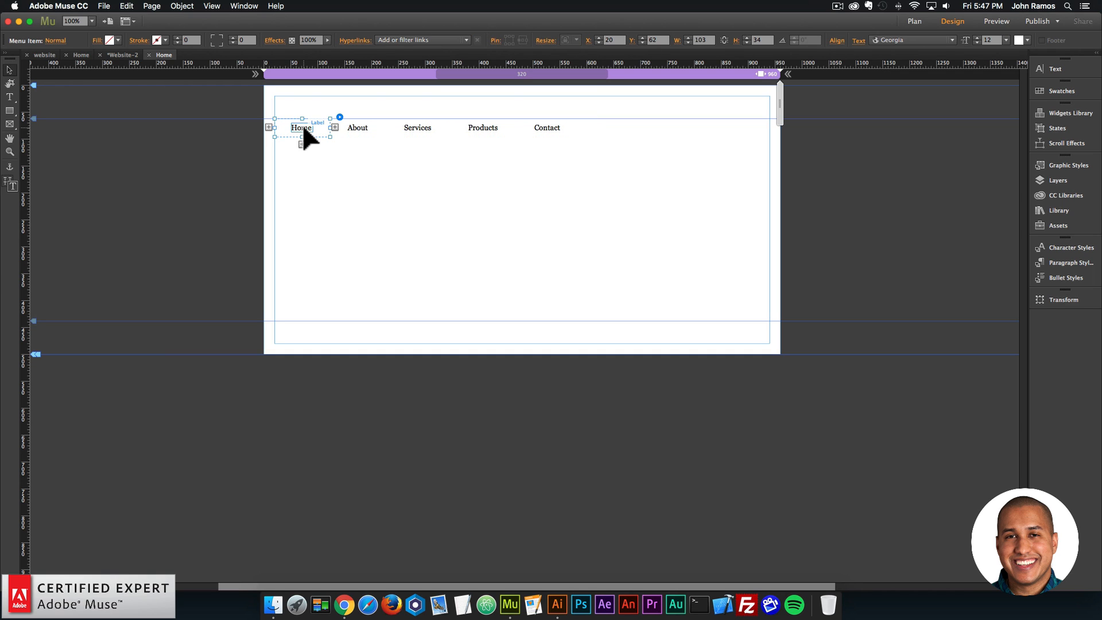
pyautogui.click(301, 127)
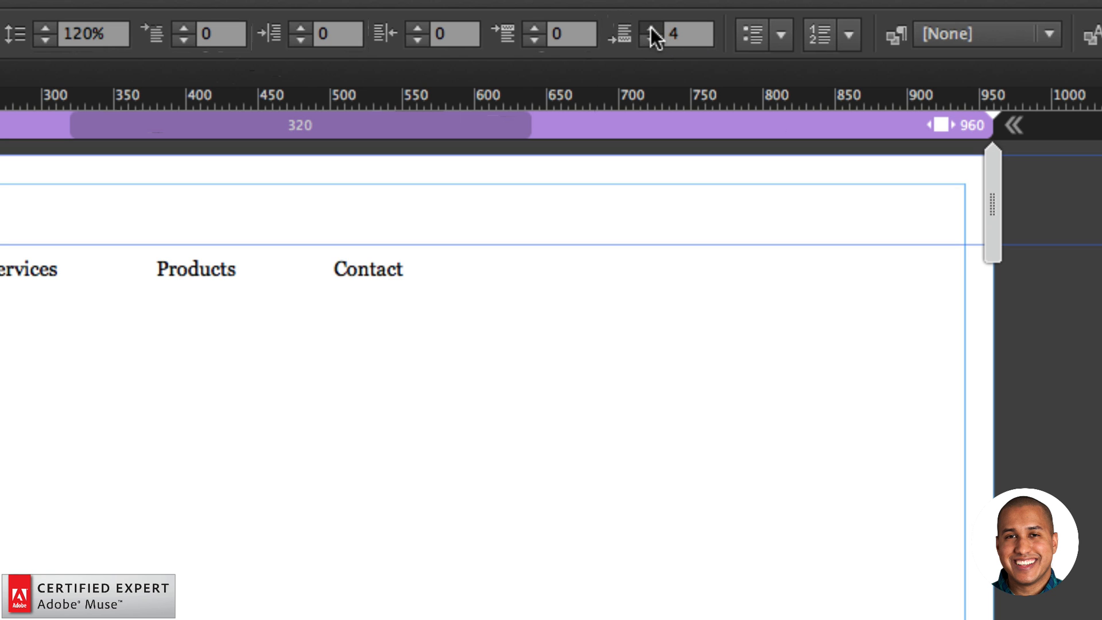
pyautogui.click(651, 27)
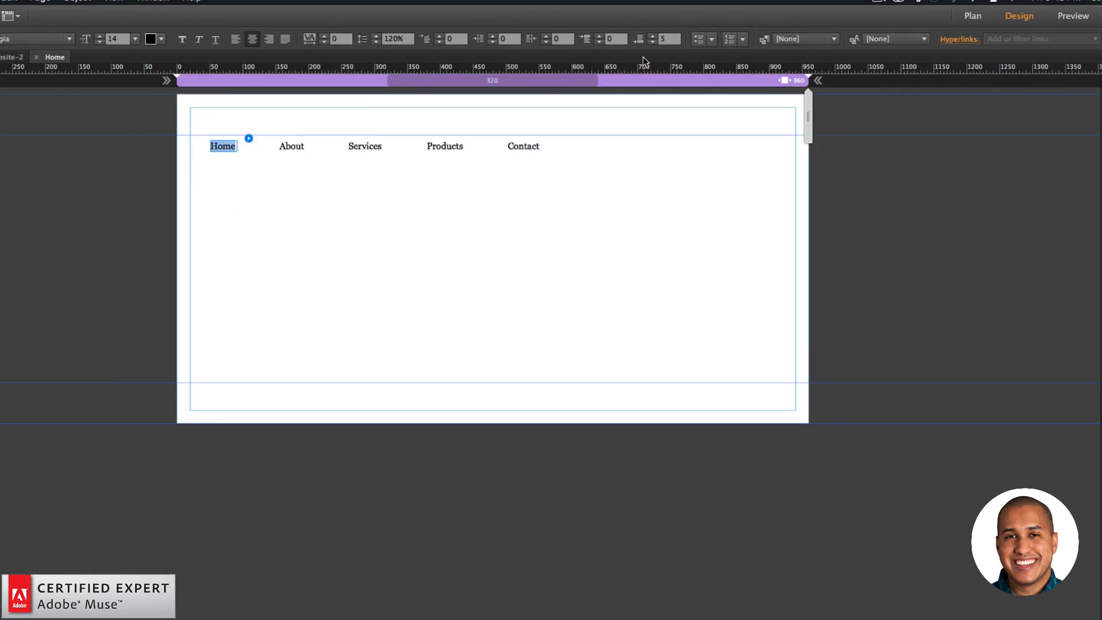
pyautogui.press('Escape')
pyautogui.click(70, 102)
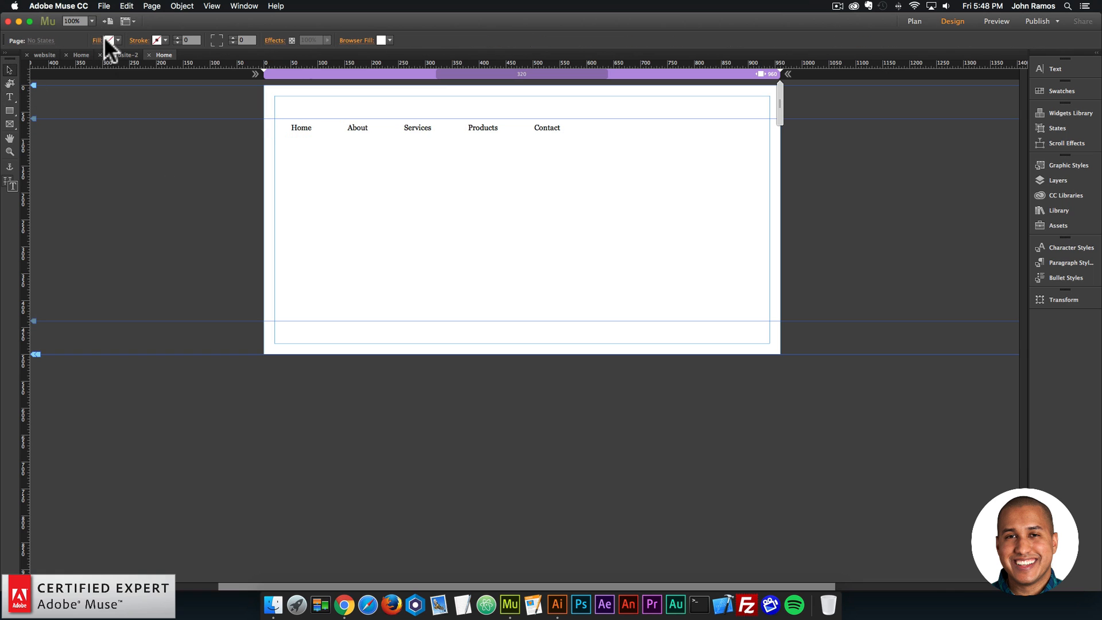
# Step: Preview the page in the browser to check the gap between label text and stroke, and return to Muse
pyautogui.click(103, 6)
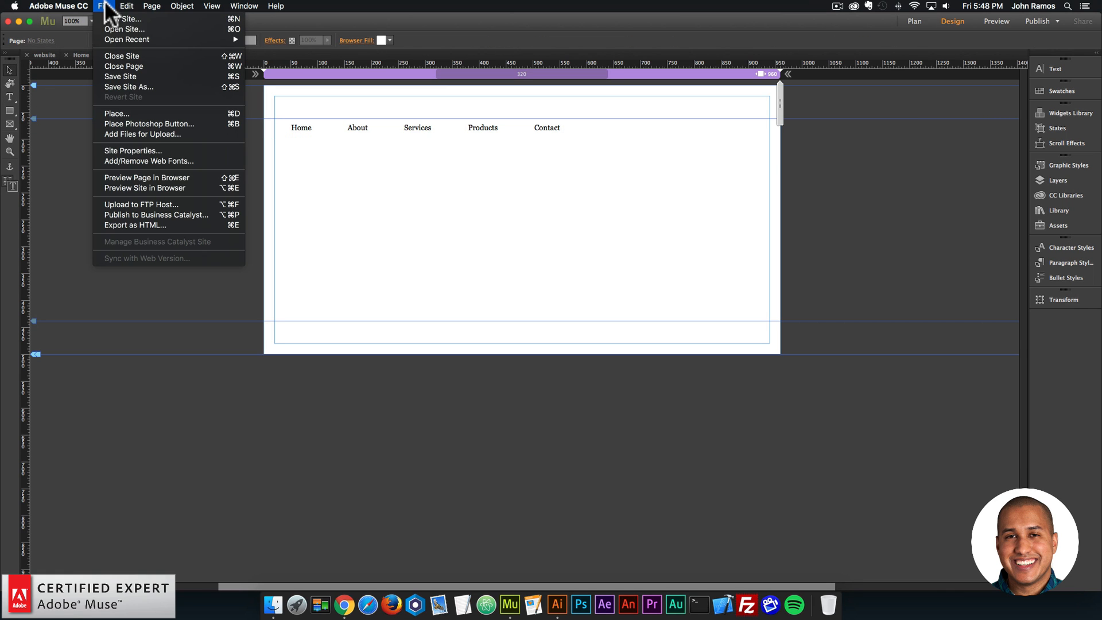
pyautogui.click(142, 177)
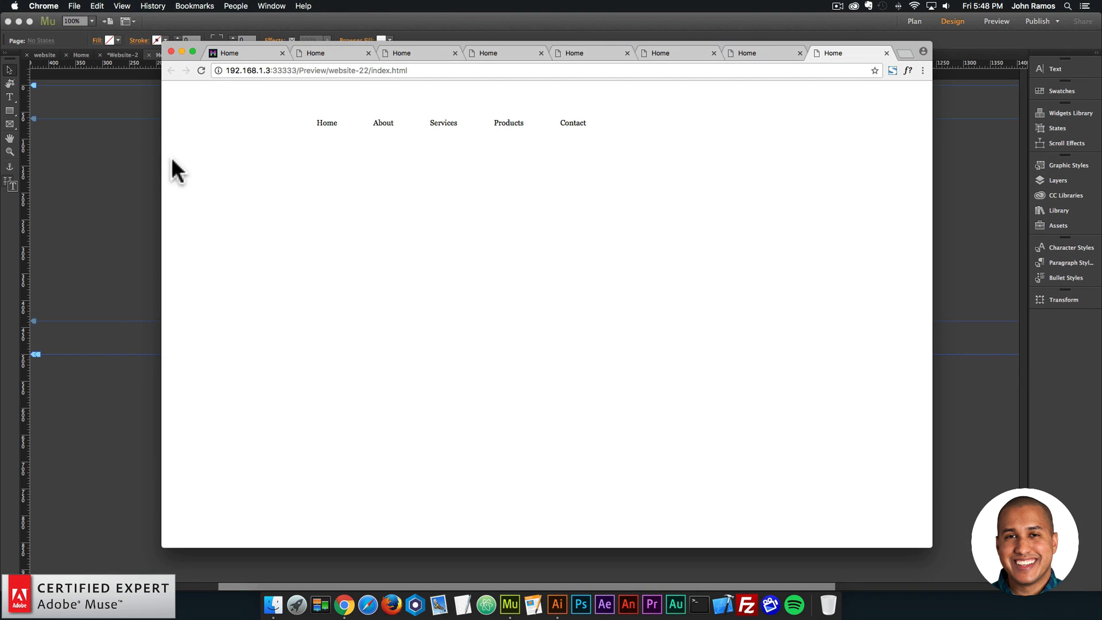
pyautogui.click(118, 150)
# Step: Select the Home label's text and set its paragraph space after to 10
pyautogui.click(307, 131)
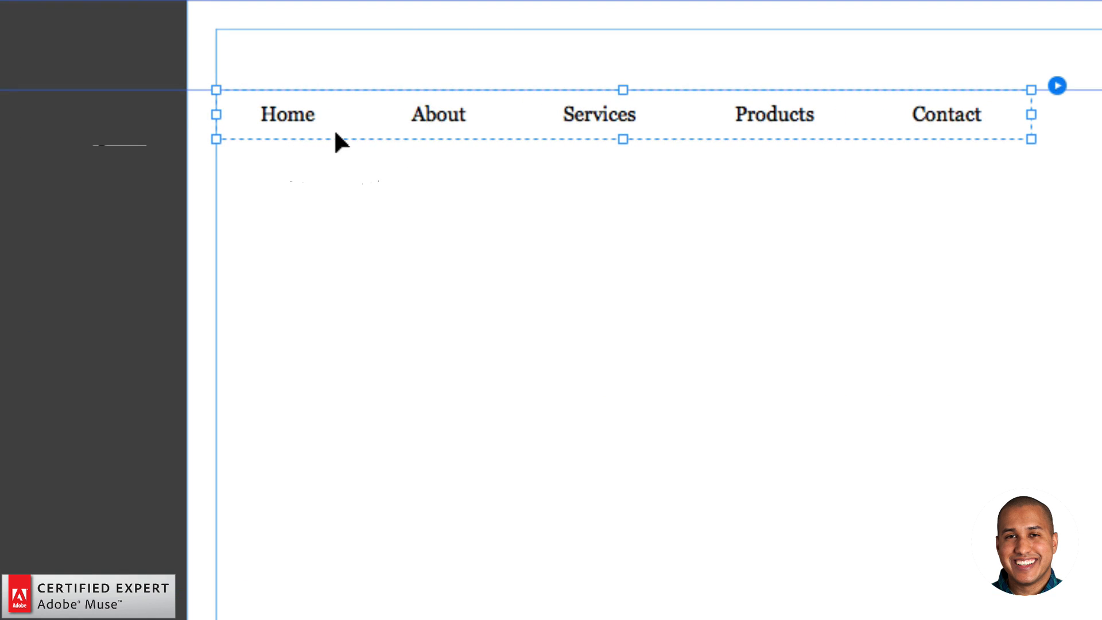
pyautogui.click(316, 134)
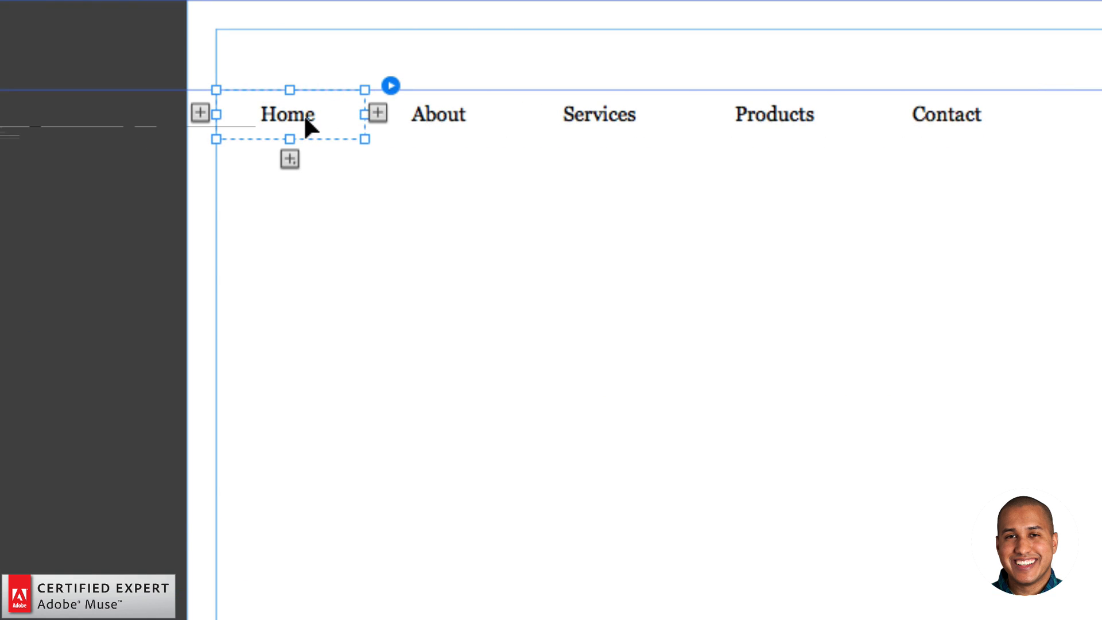
pyautogui.doubleClick(304, 115)
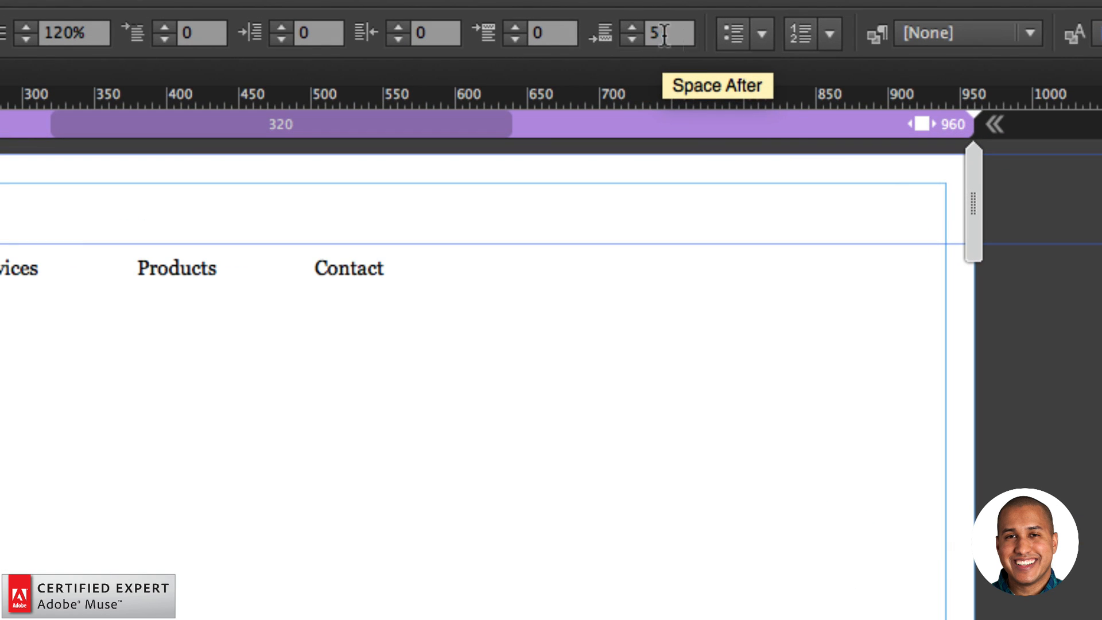
pyautogui.doubleClick(646, 34)
pyautogui.write('10')
pyautogui.press('Return')
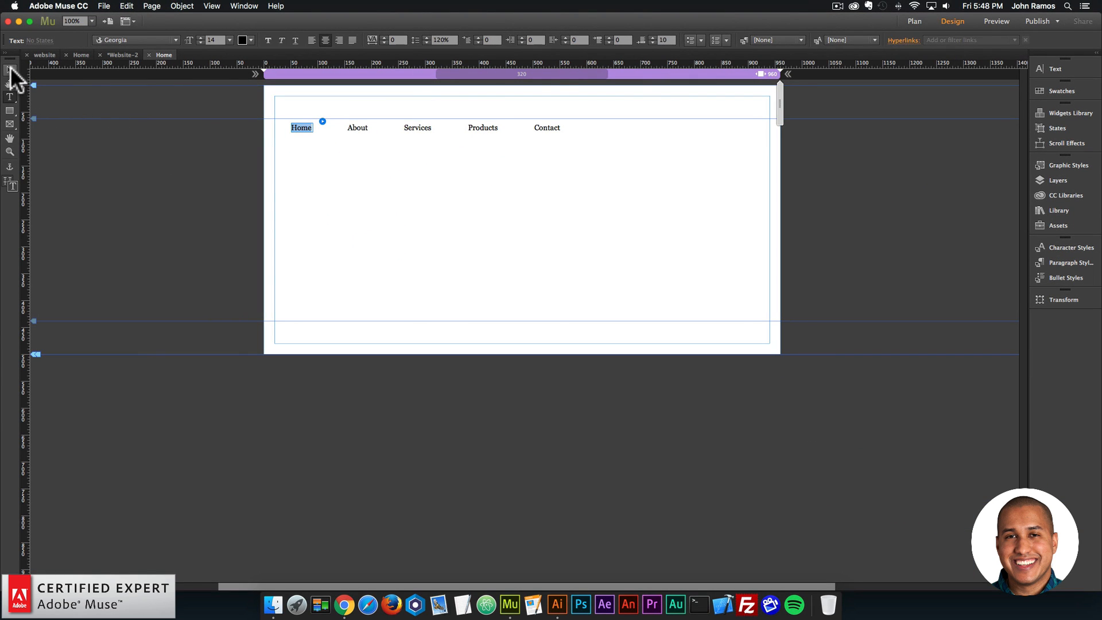
pyautogui.click(9, 70)
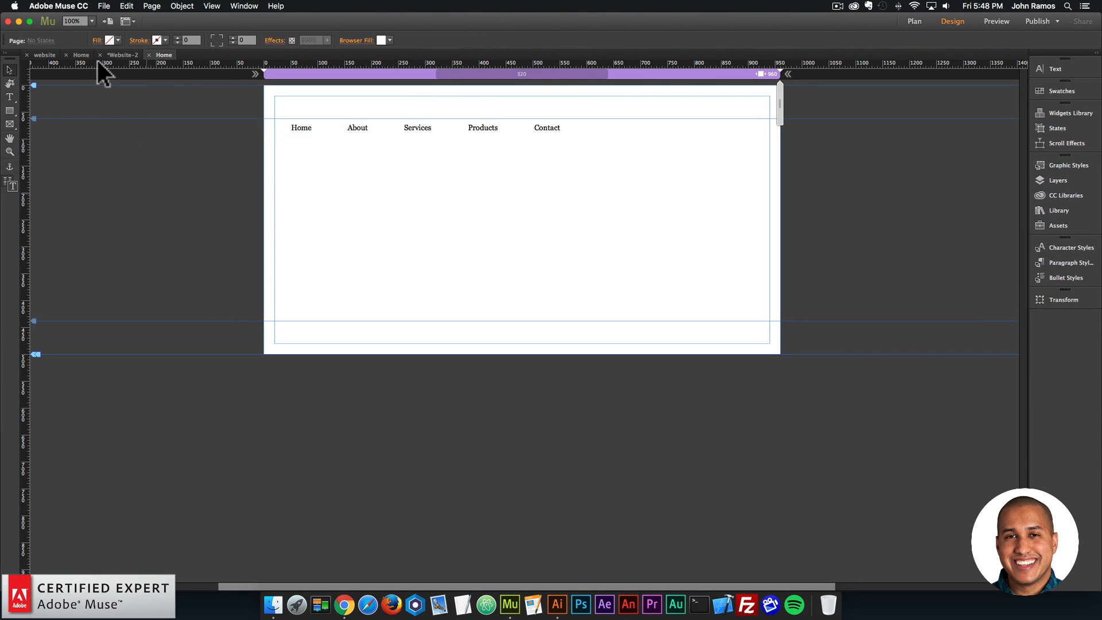
# Step: Preview the page in the browser to check the wider gap between label text and stroke, and return to Muse
pyautogui.click(104, 6)
pyautogui.click(151, 174)
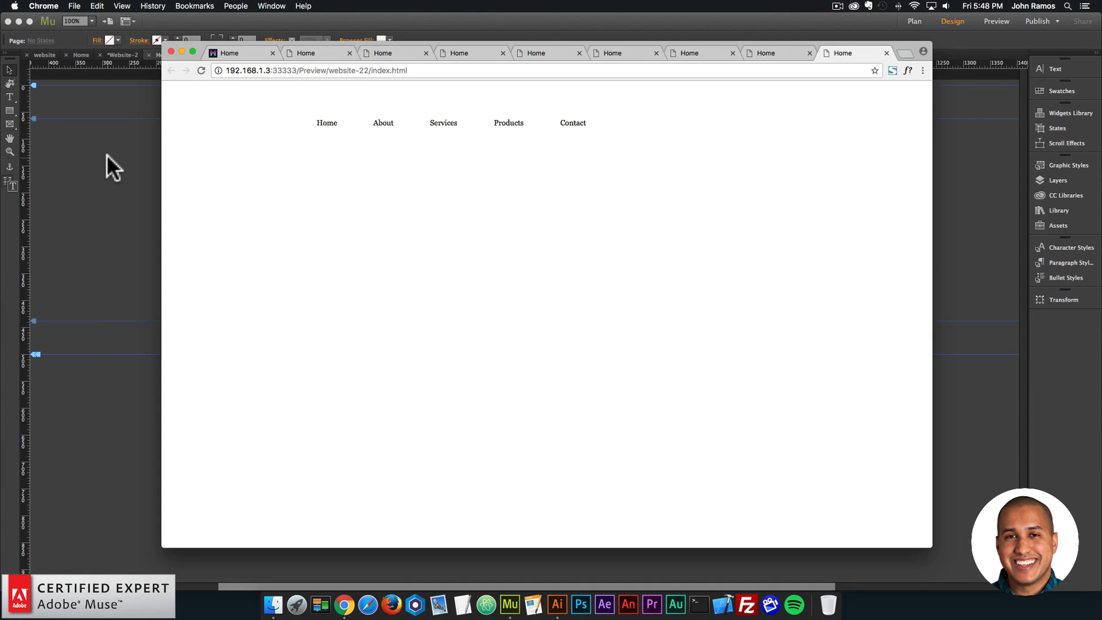
pyautogui.click(107, 154)
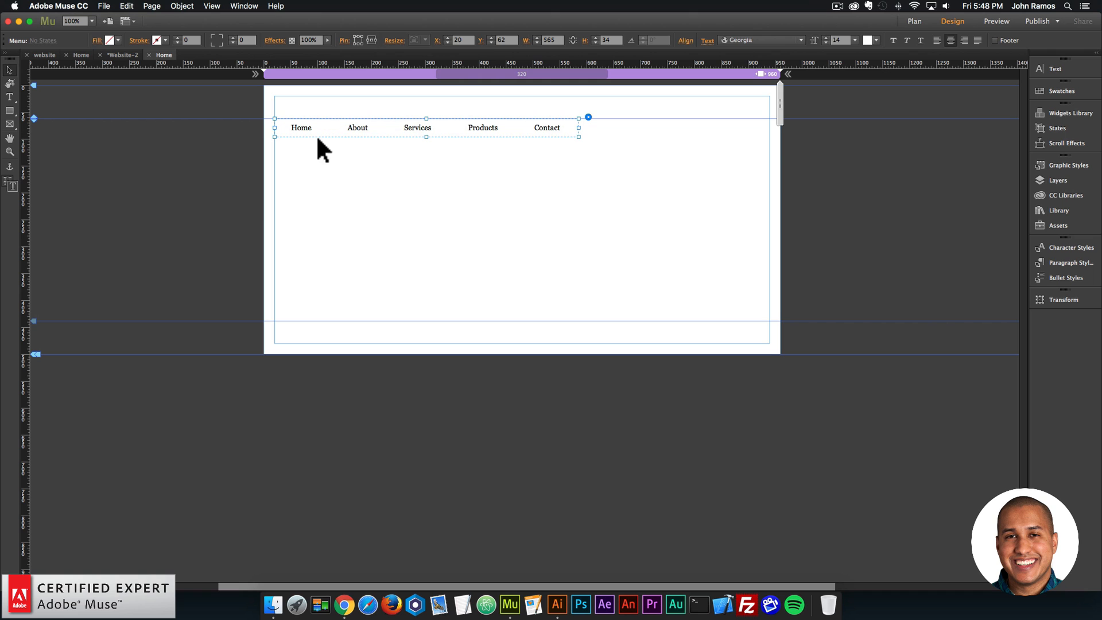
# Step: Select the Home label's text again, set its paragraph space after to 5, and deselect the menu
pyautogui.click(315, 134)
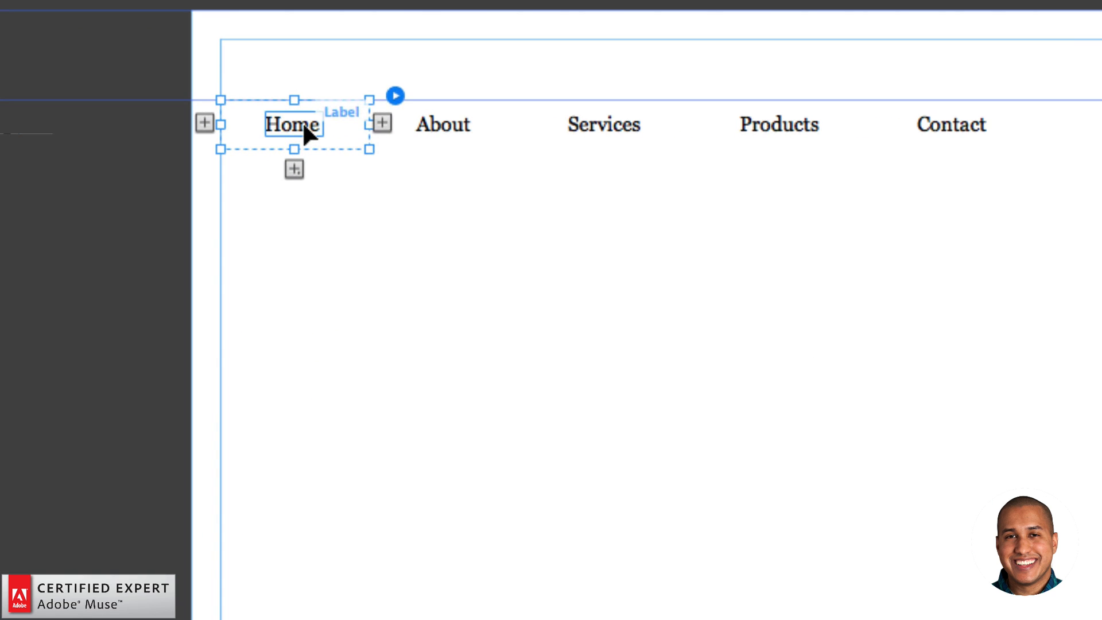
pyautogui.click(305, 128)
pyautogui.doubleClick(305, 124)
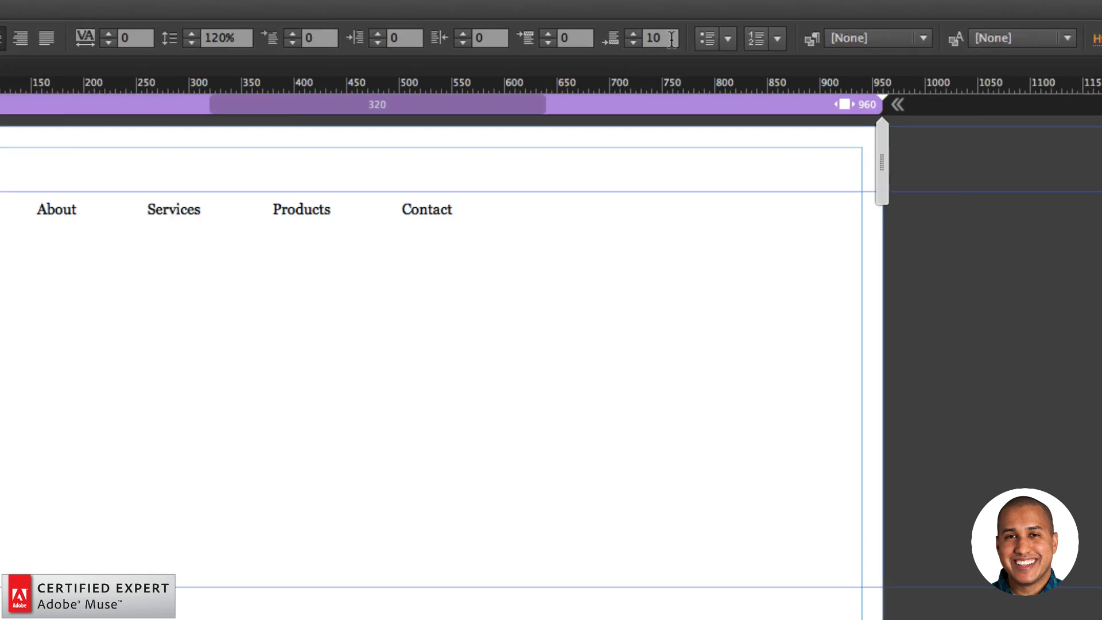
pyautogui.click(650, 38)
pyautogui.write('5')
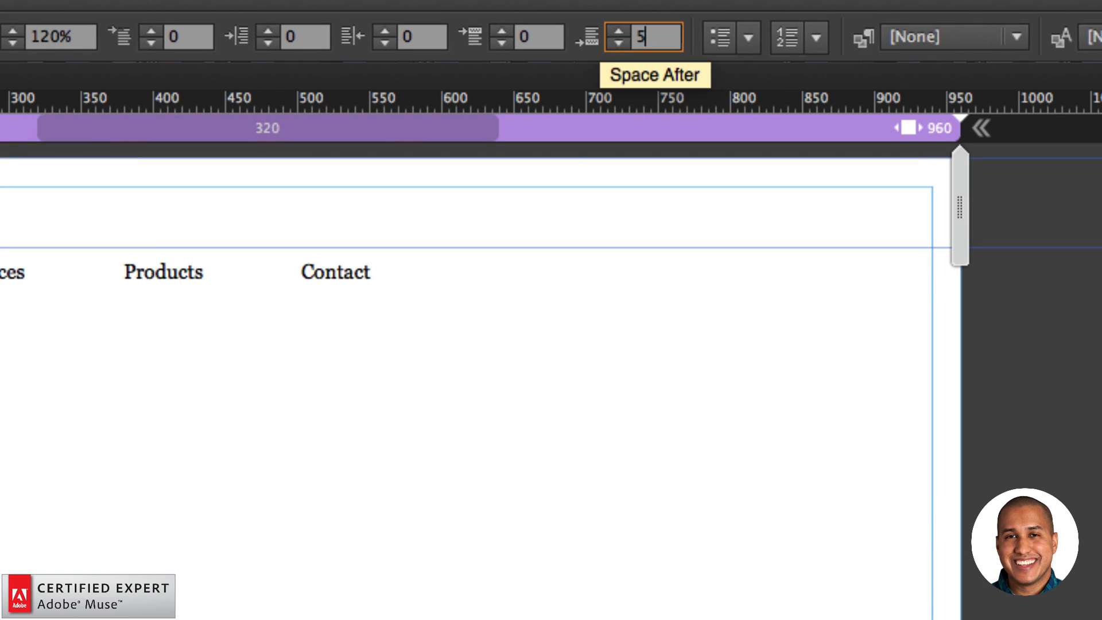
pyautogui.press('Return')
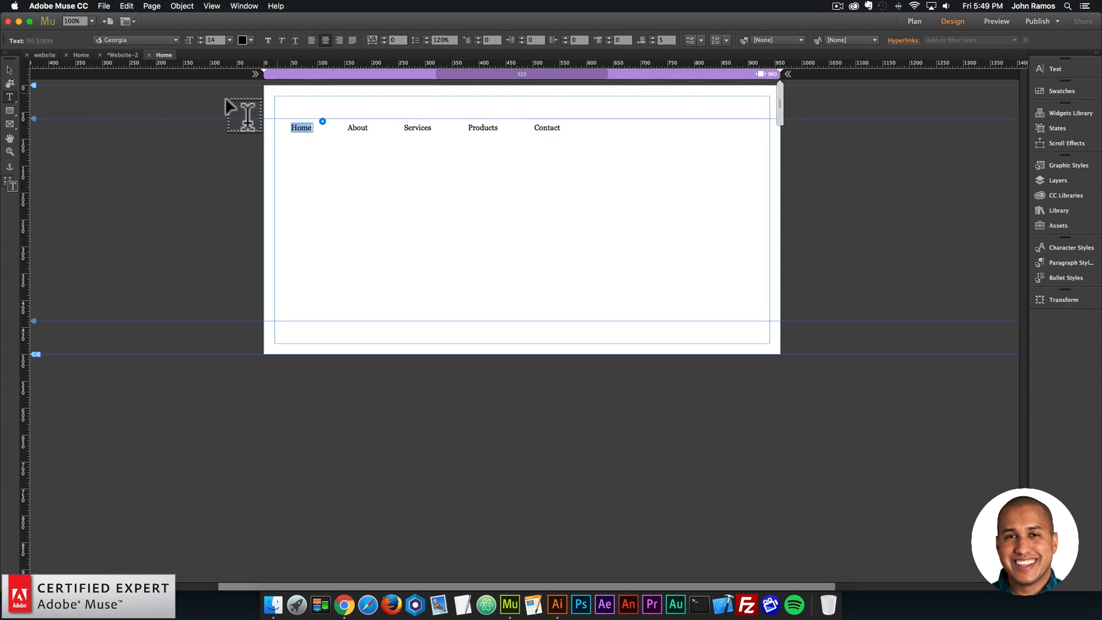
pyautogui.click(9, 69)
pyautogui.click(59, 92)
# Step: Preview the page in the browser to check the rollover stroke under the menu items, and return to Muse
pyautogui.click(104, 6)
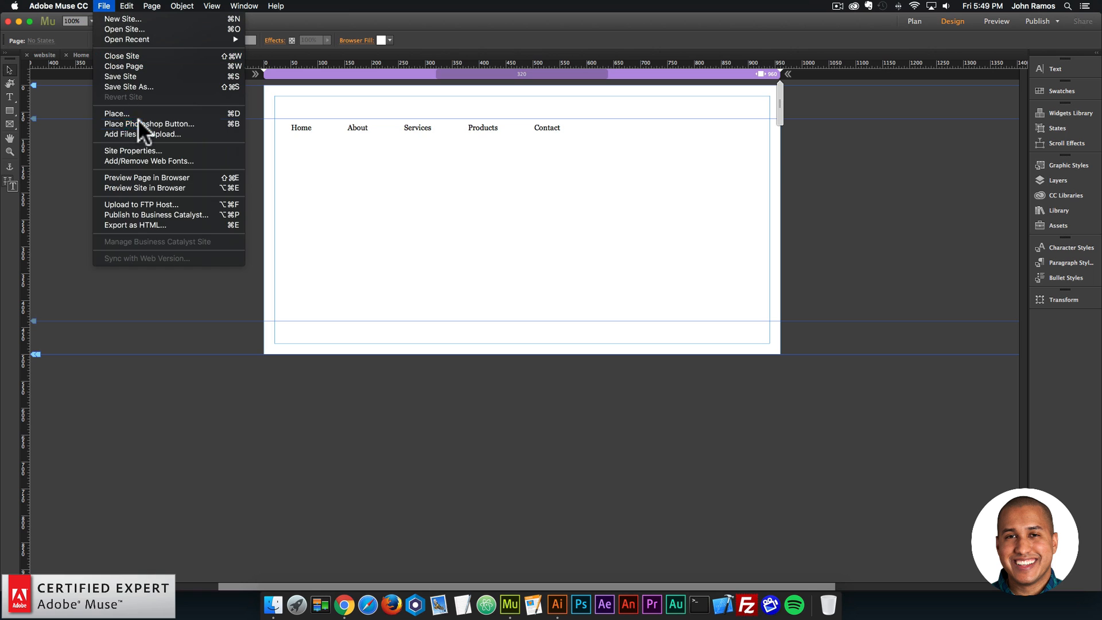
pyautogui.click(136, 178)
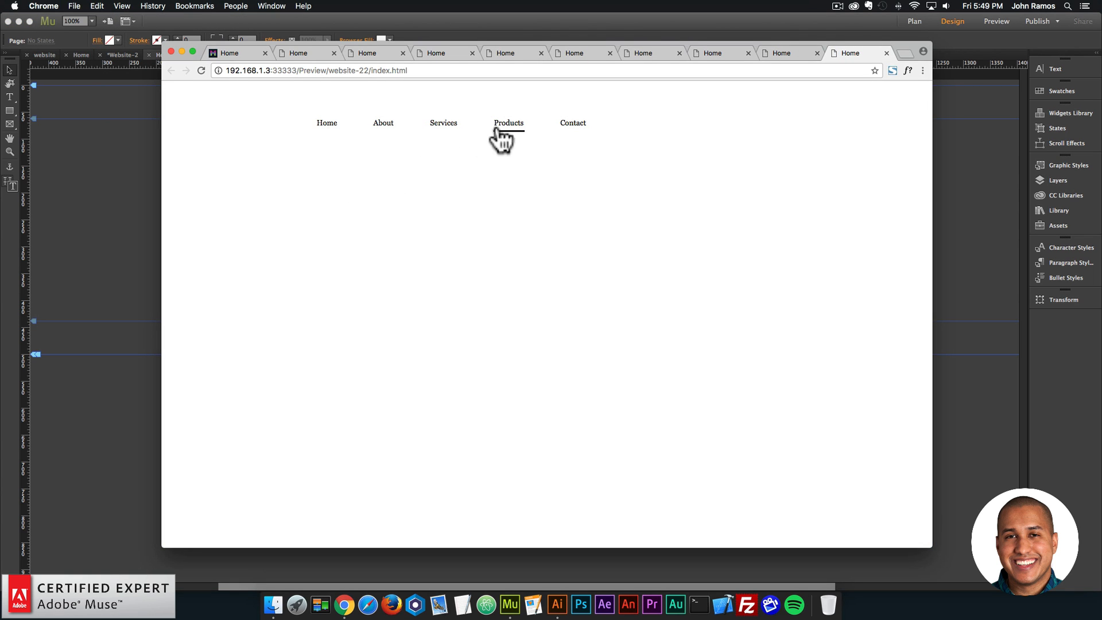
pyautogui.click(75, 156)
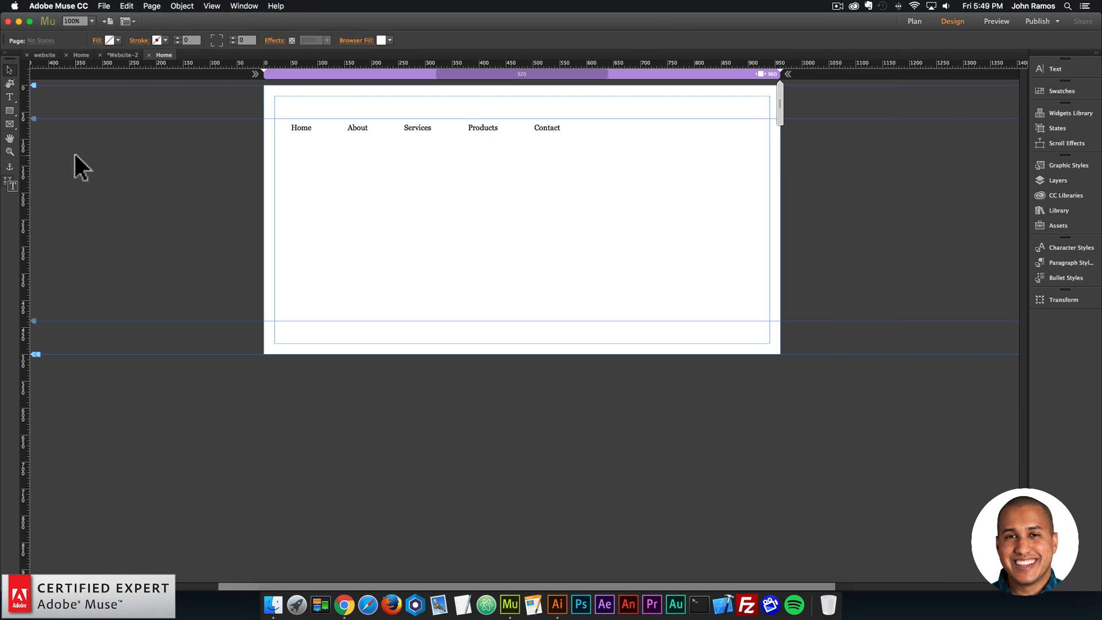
# Step: Move the menu to the page's upper right corner, at about X 375 and Y 11
pyautogui.click(435, 132)
pyautogui.moveTo(398, 129); pyautogui.dragTo(591, 104)
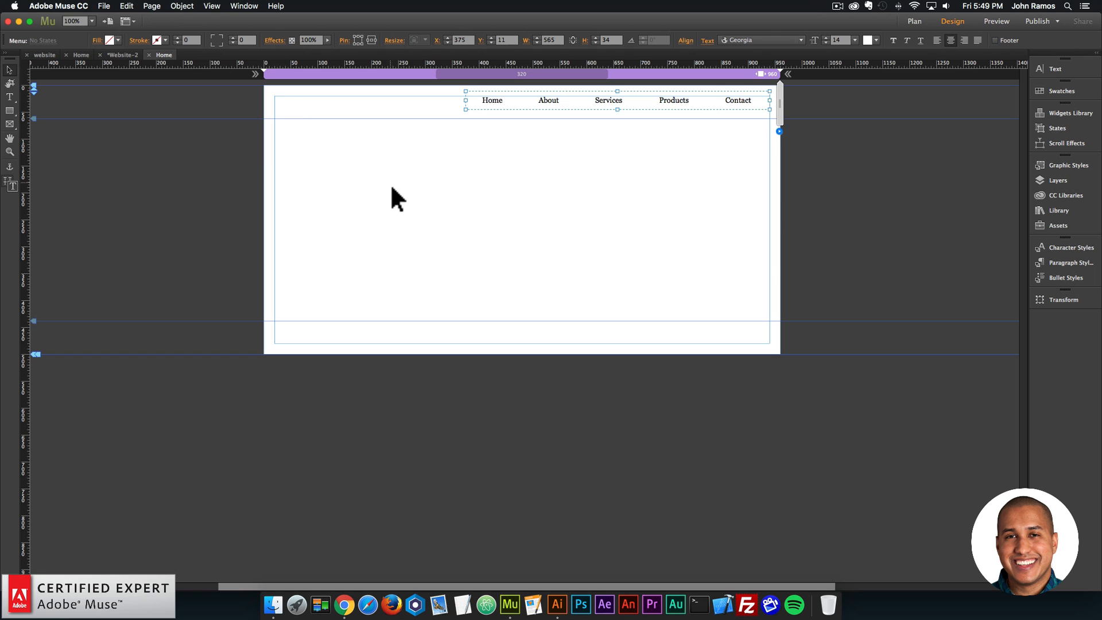
# Step: Look at the design on the other open Home page, return to the menu page and deselect the menu
pyautogui.click(76, 55)
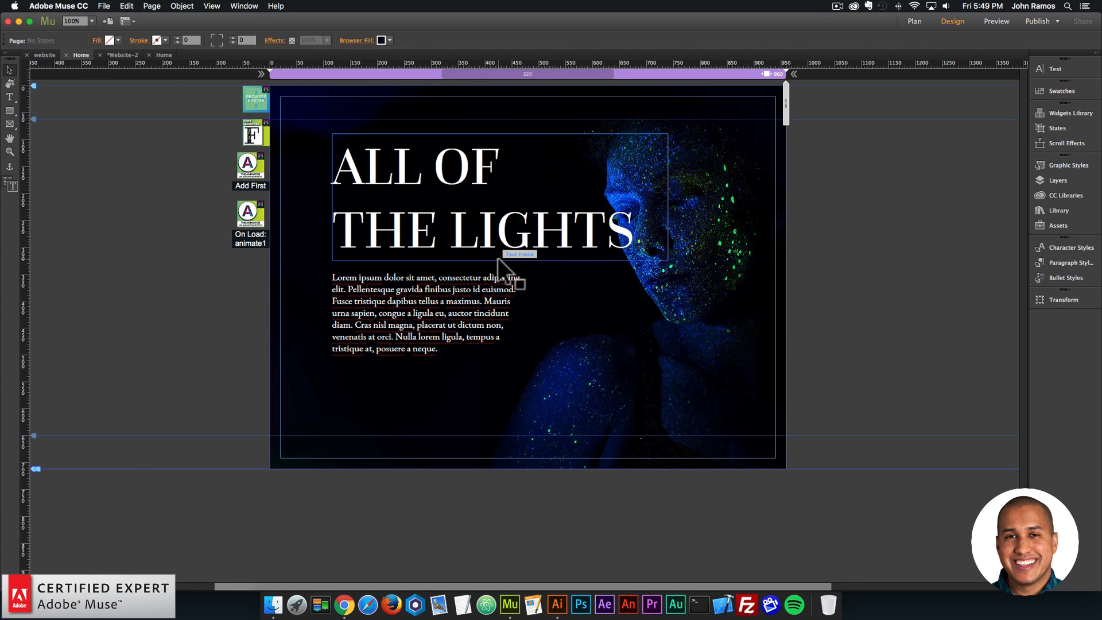
pyautogui.click(162, 54)
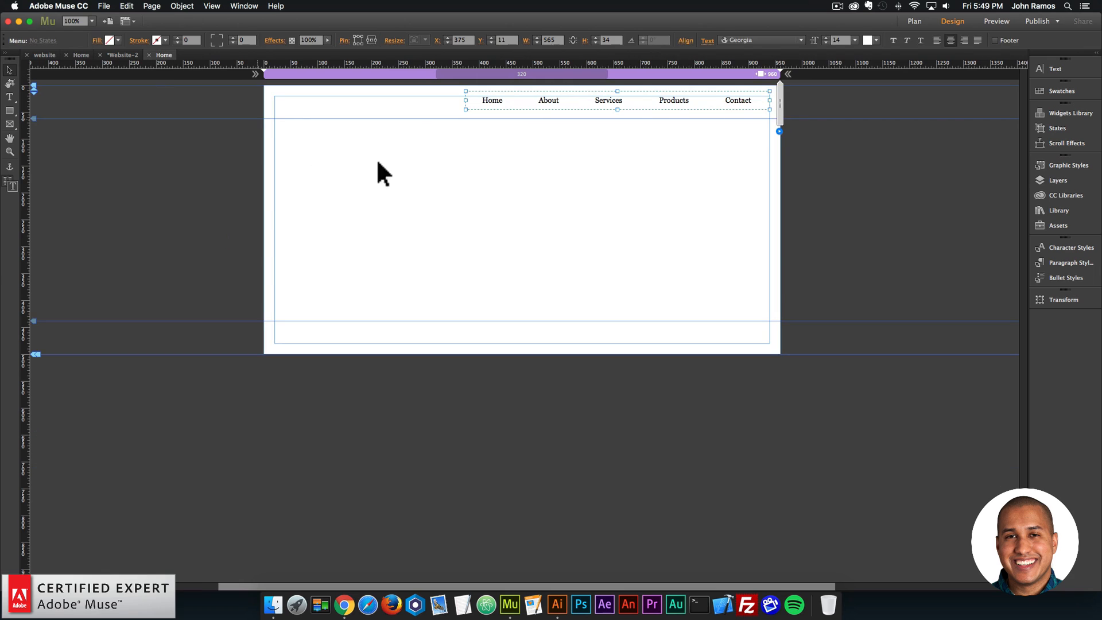
pyautogui.click(573, 163)
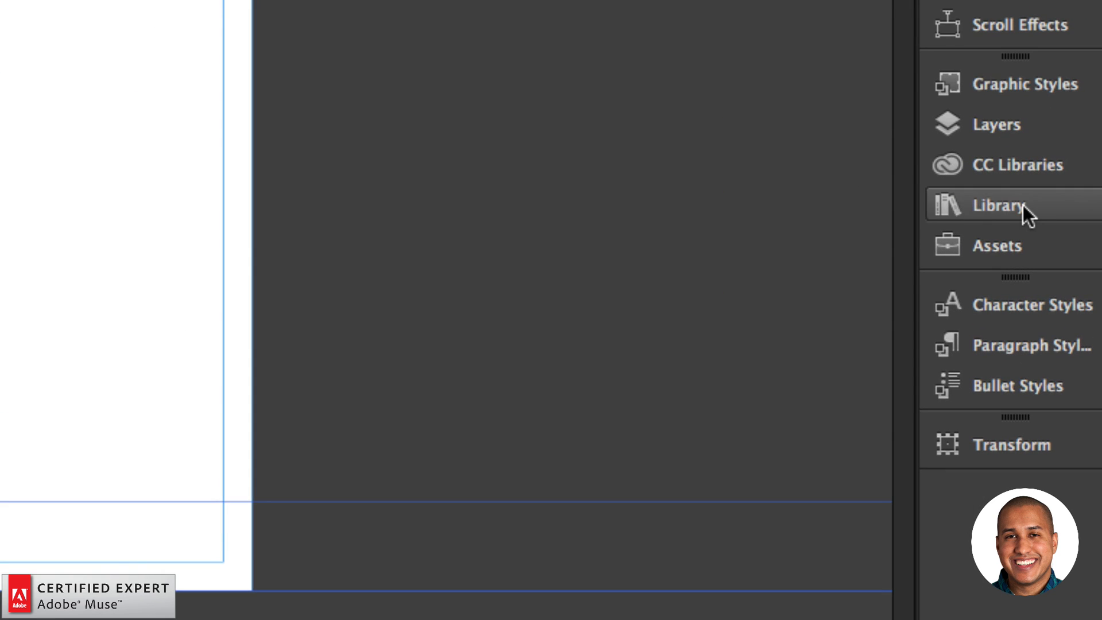
# Step: Search the library for "browser" and place the Browser Border – All Sides – With Image widget just outside the page's left edge
pyautogui.click(1024, 208)
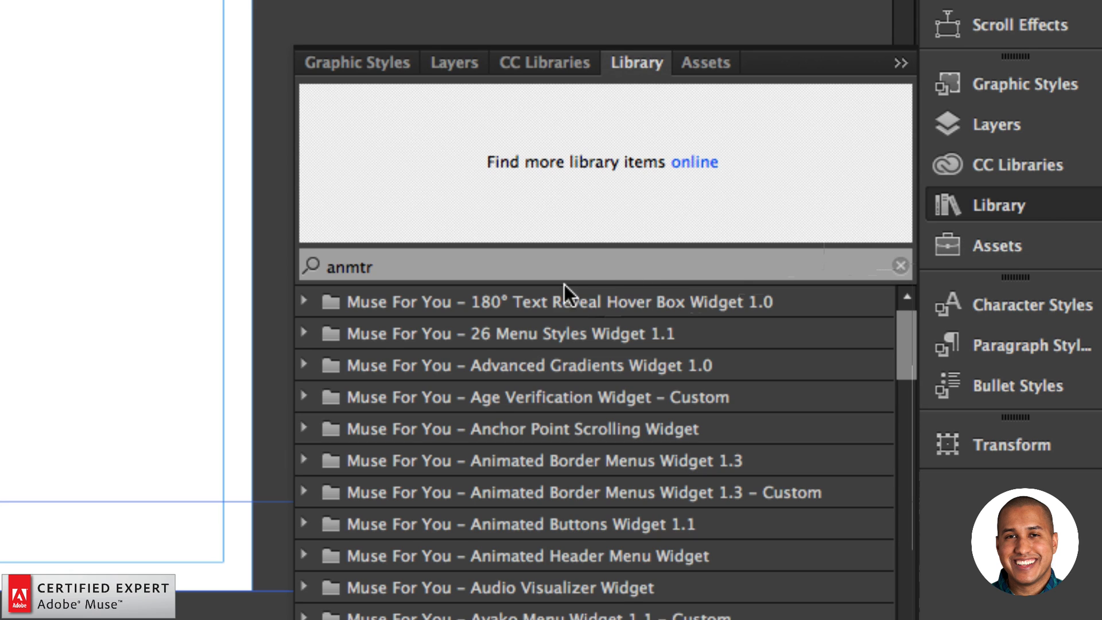
pyautogui.doubleClick(321, 255)
pyautogui.write('brow')
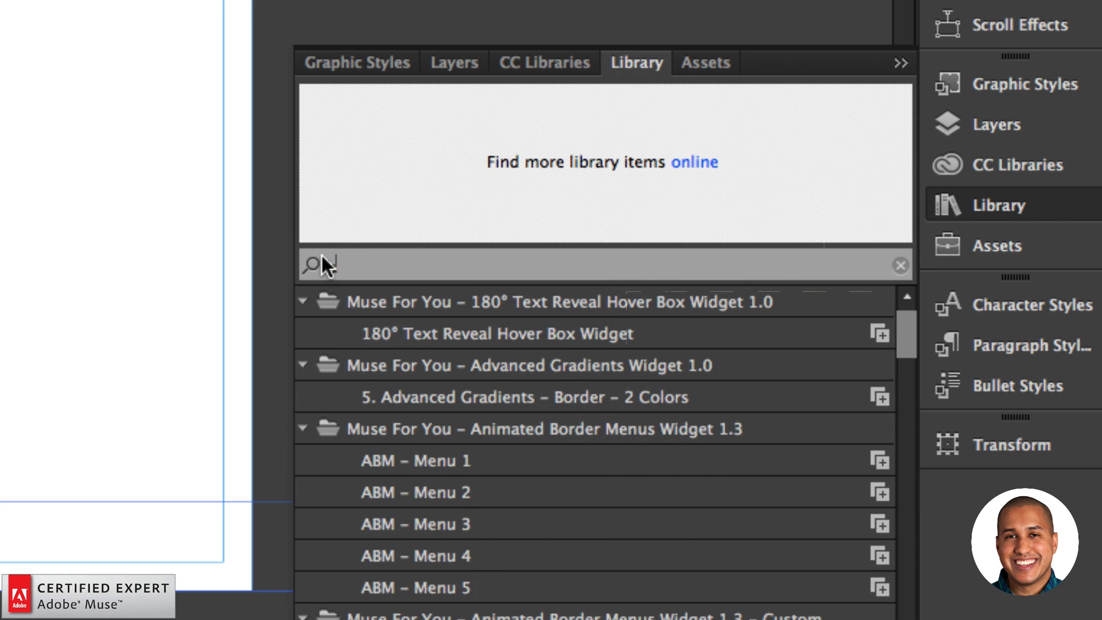
pyautogui.write('ser')
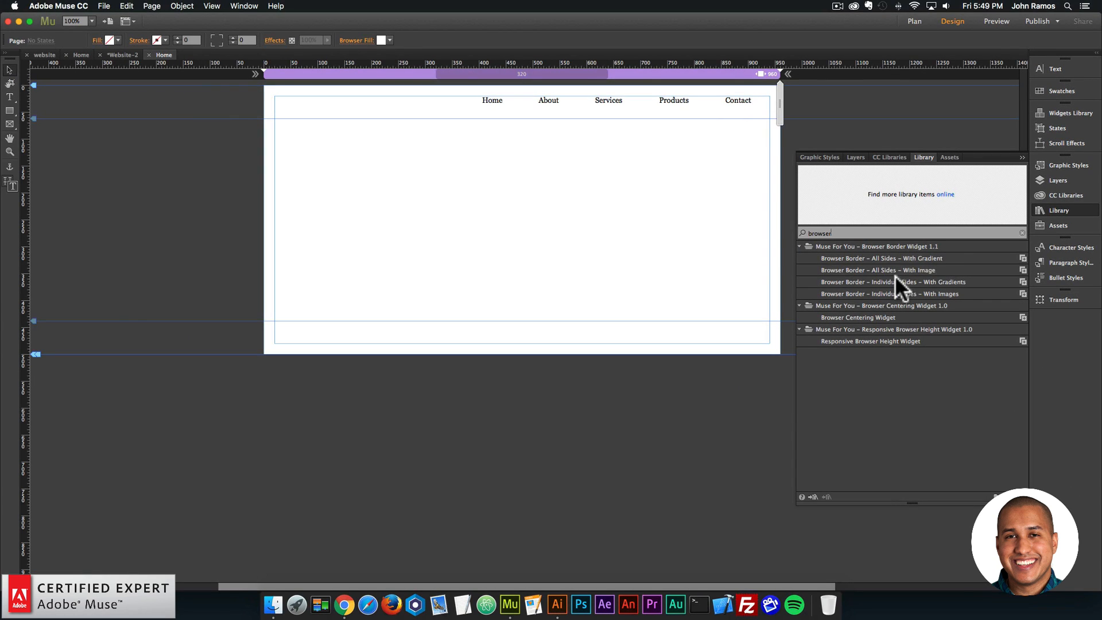
pyautogui.click(502, 365)
pyautogui.moveTo(318, 29); pyautogui.dragTo(236, 86)
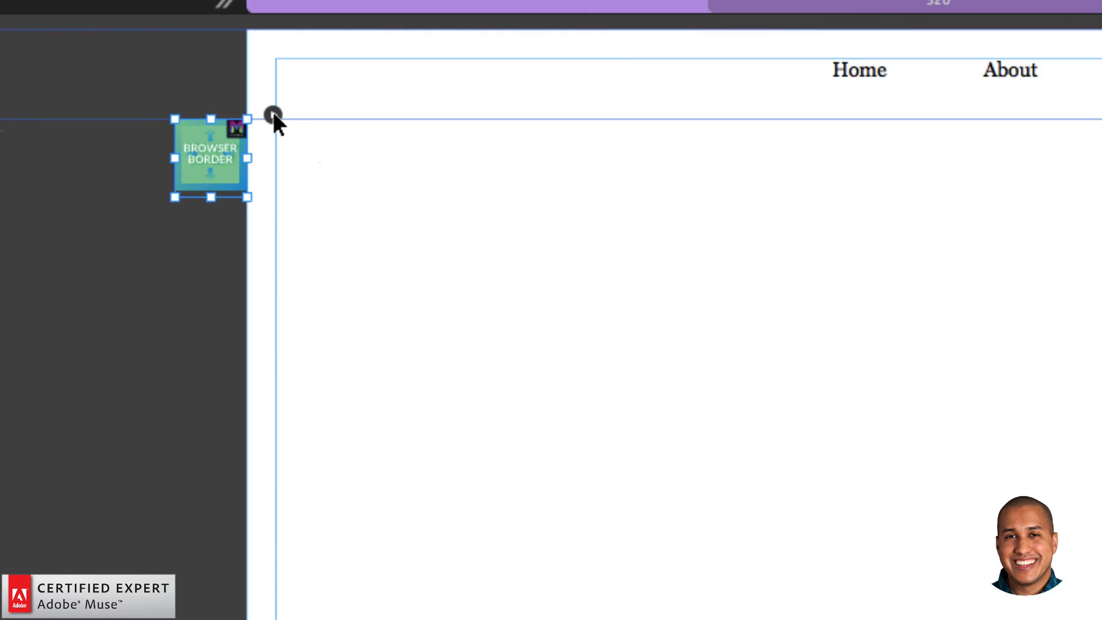
# Step: Set the Browser Border widget's border width to 50 pixels and its border color to white
pyautogui.click(274, 117)
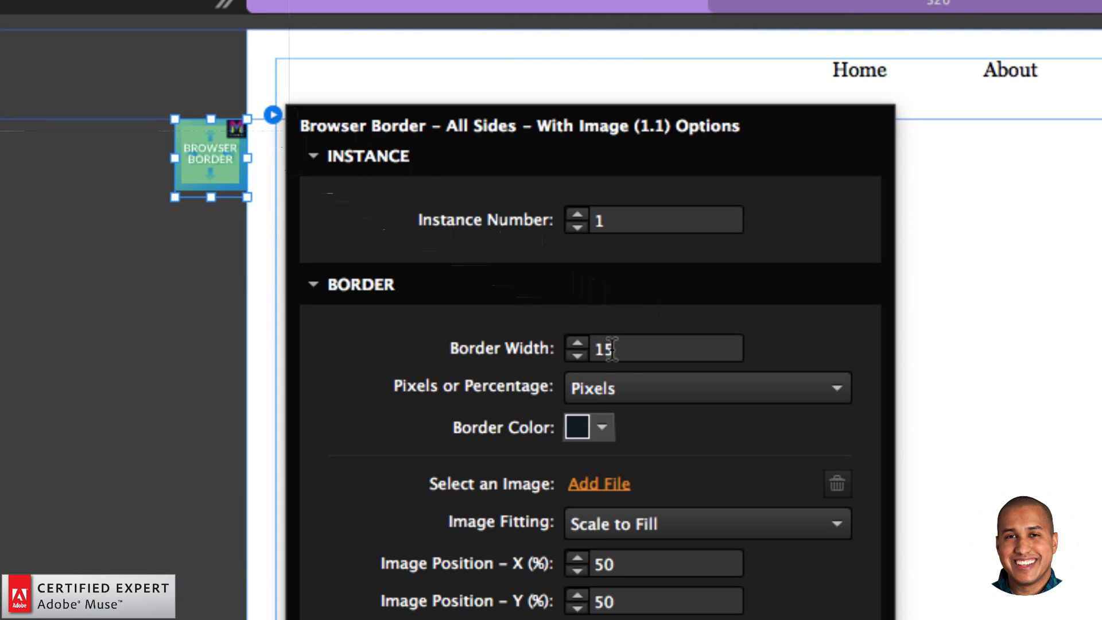
pyautogui.click(634, 349)
pyautogui.moveTo(634, 348); pyautogui.dragTo(576, 352)
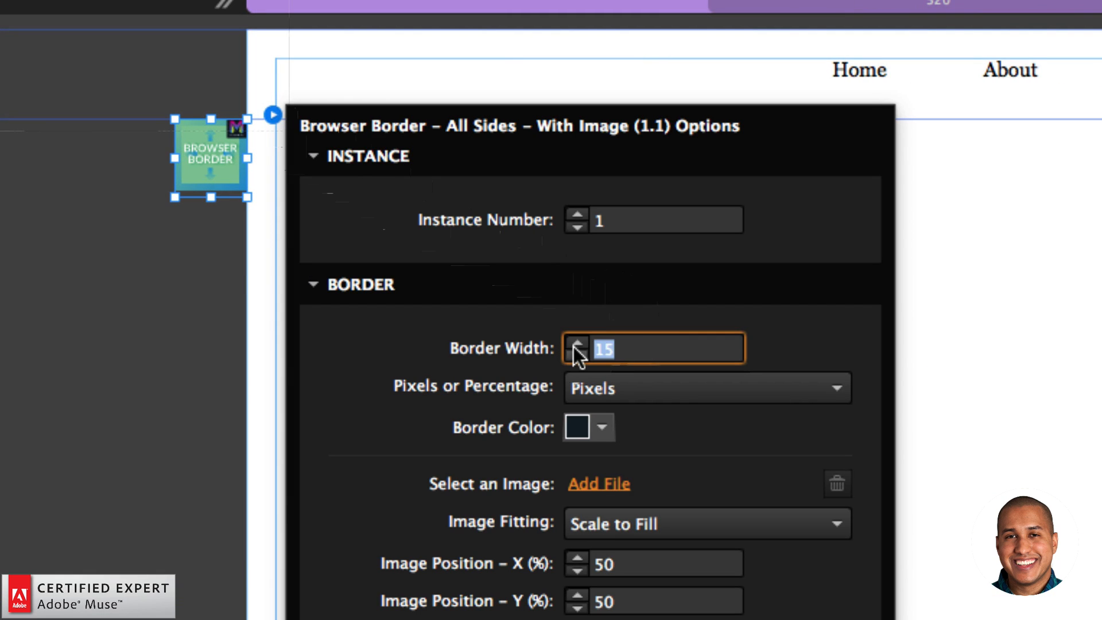
pyautogui.write('50')
pyautogui.press('Return')
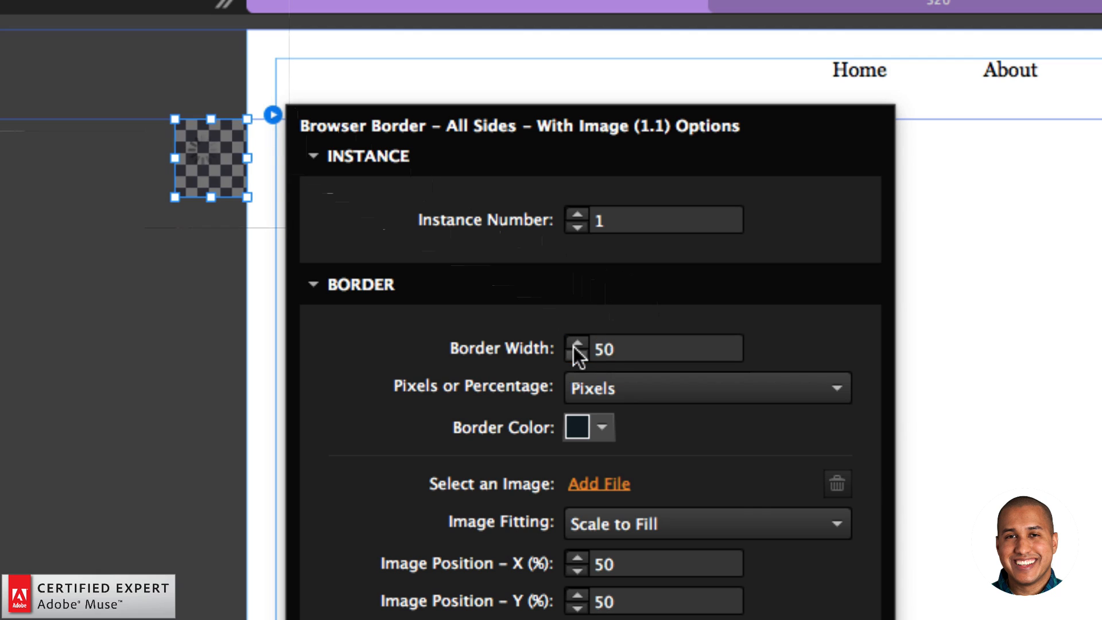
pyautogui.click(604, 424)
pyautogui.click(644, 511)
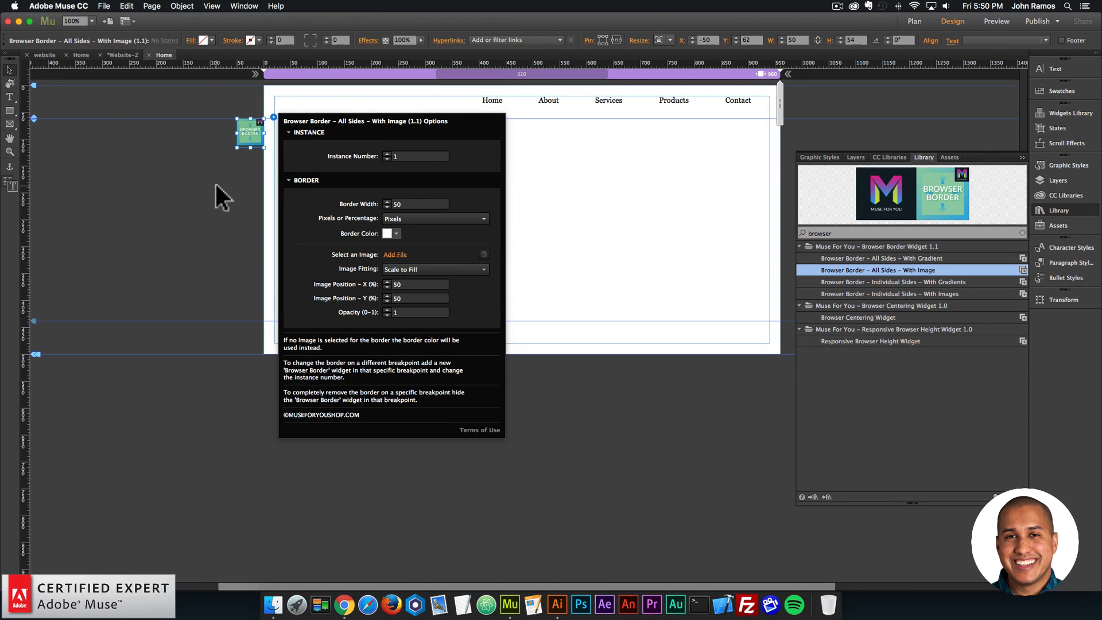
pyautogui.click(215, 181)
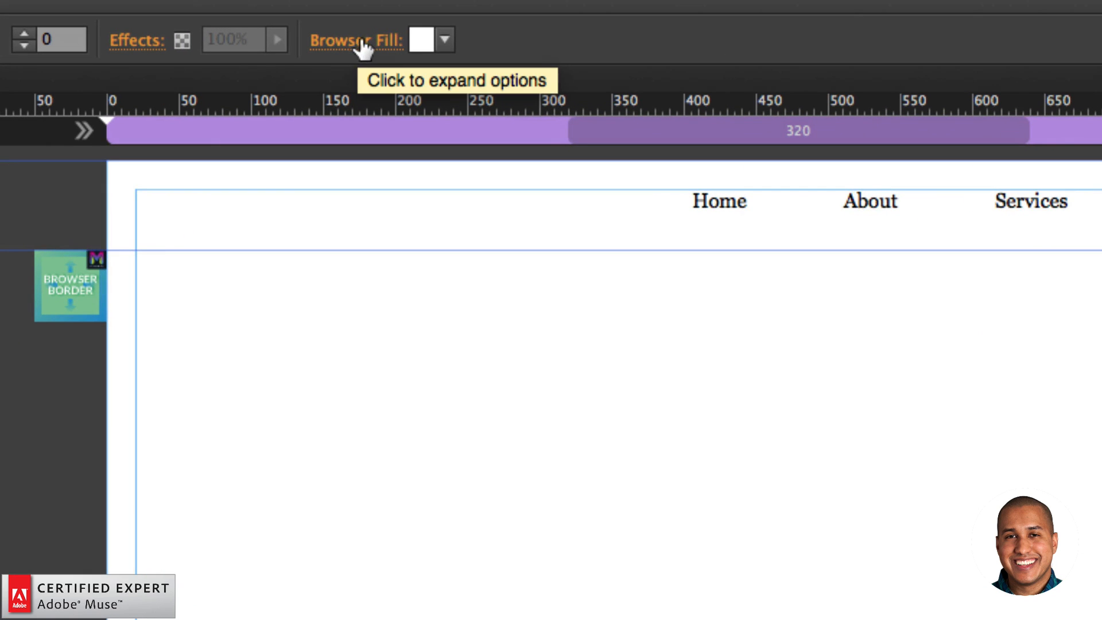
# Step: Add the image h-heyerlein-199082.jpg as the page's browser fill
pyautogui.click(361, 43)
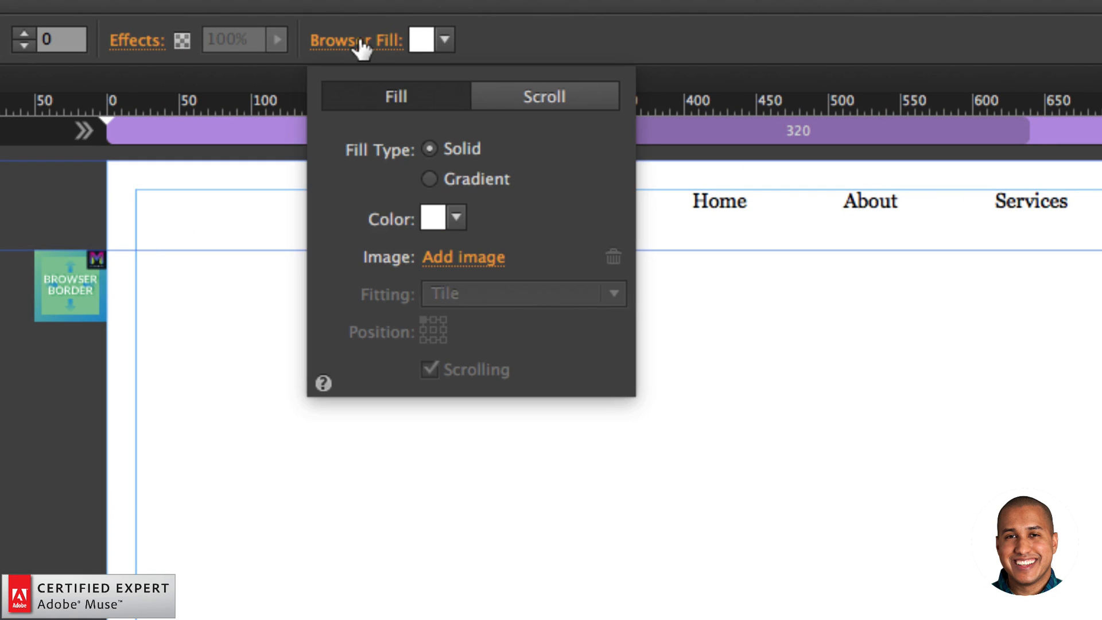
pyautogui.click(445, 263)
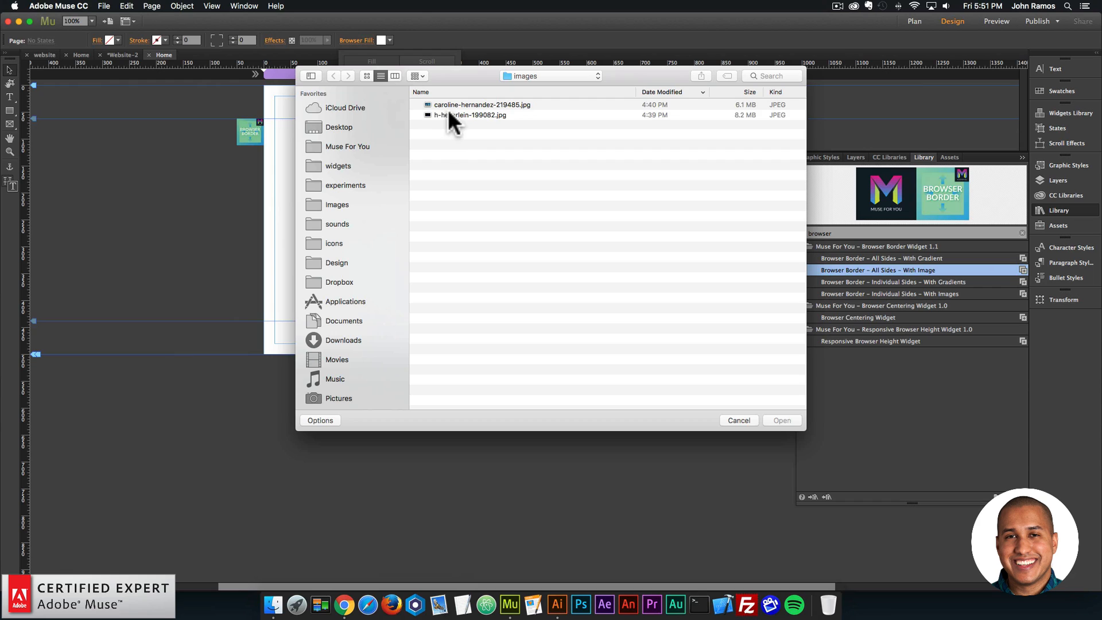
pyautogui.click(595, 235)
pyautogui.doubleClick(450, 113)
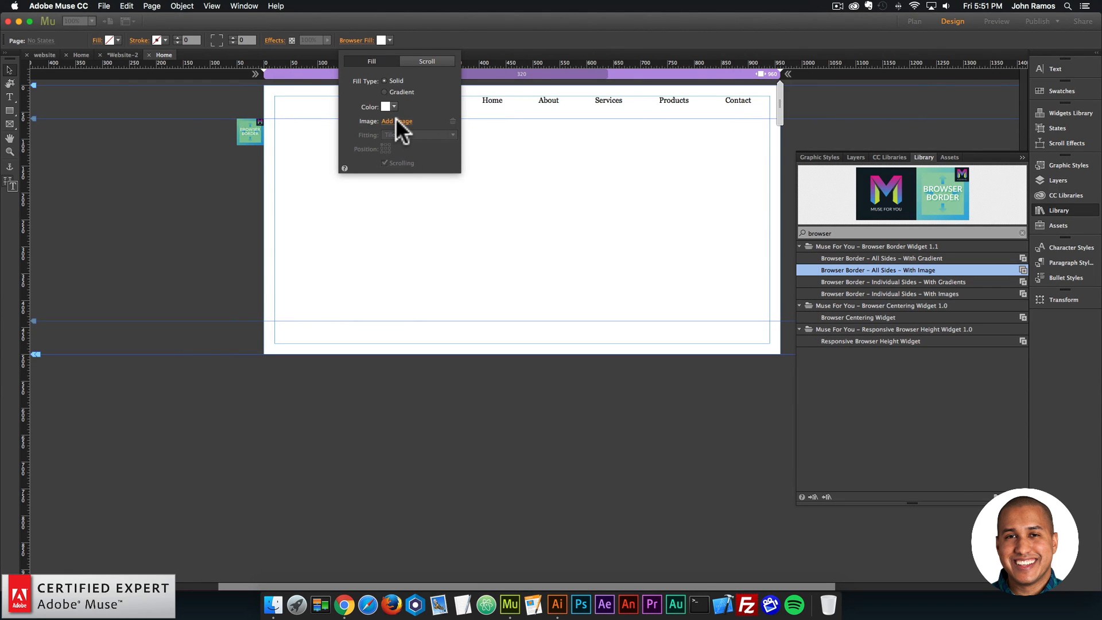
# Step: Set the browser fill image's fitting to Scale to Fill, center its position and turn off scrolling
pyautogui.click(414, 135)
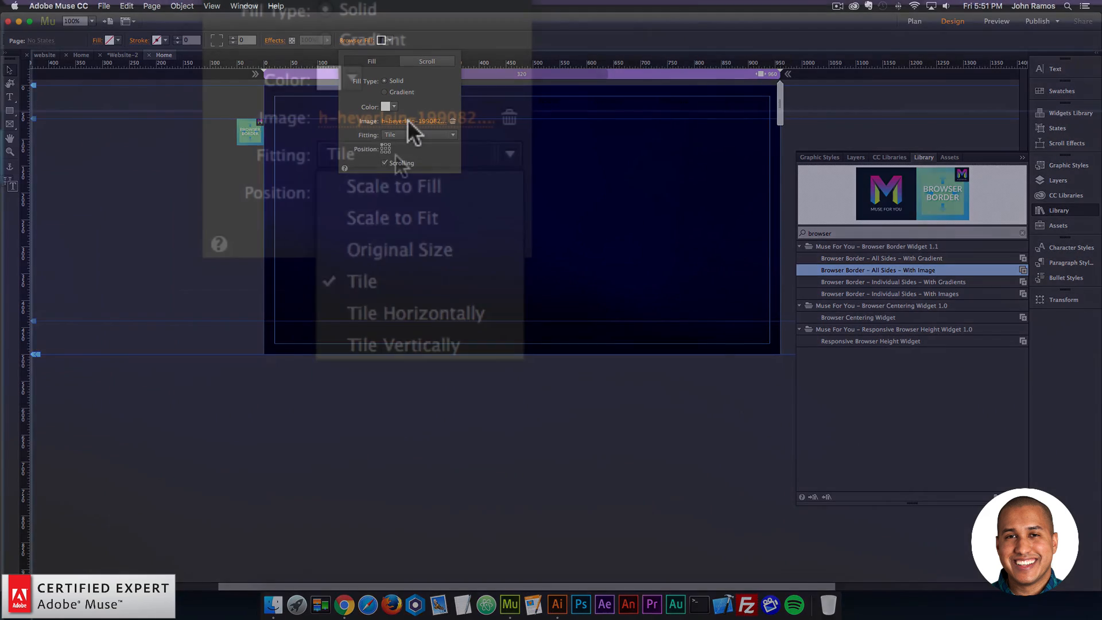
pyautogui.click(405, 146)
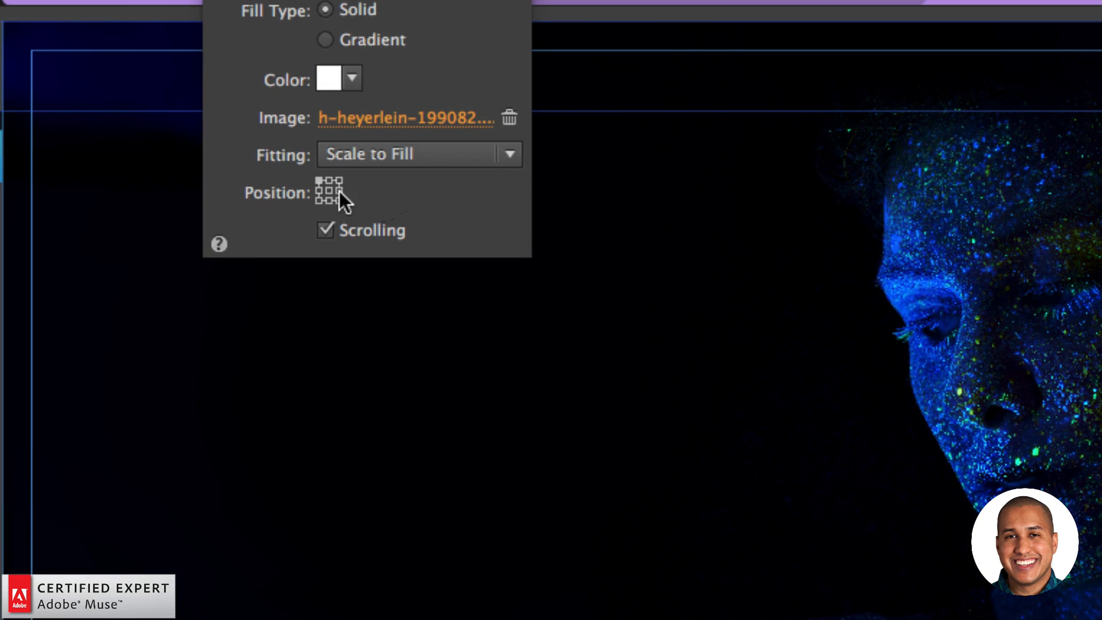
pyautogui.click(329, 192)
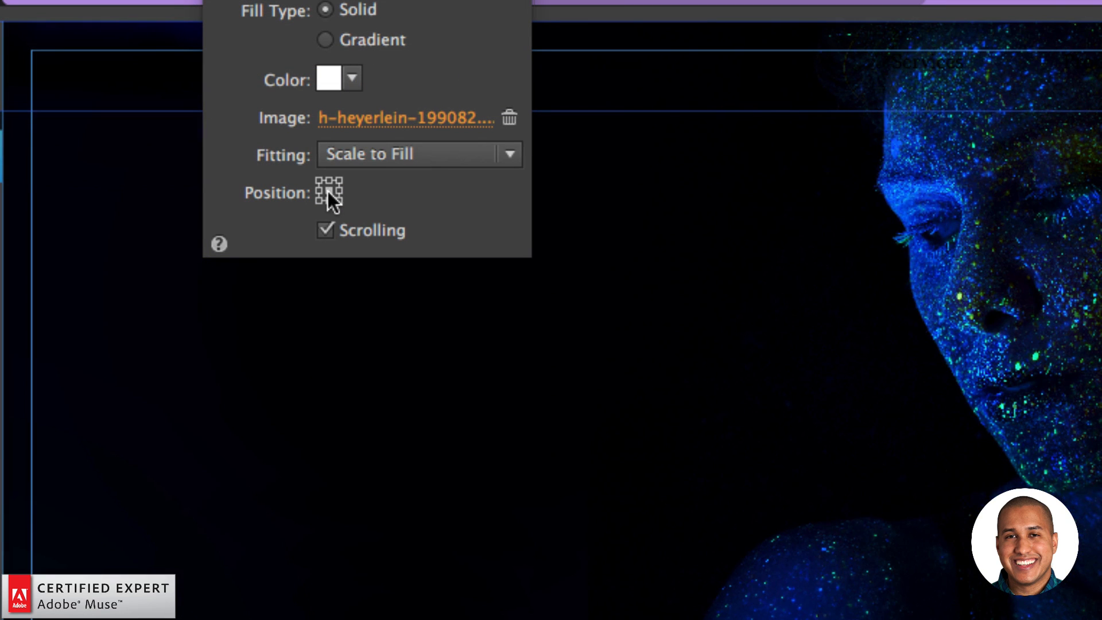
pyautogui.click(325, 230)
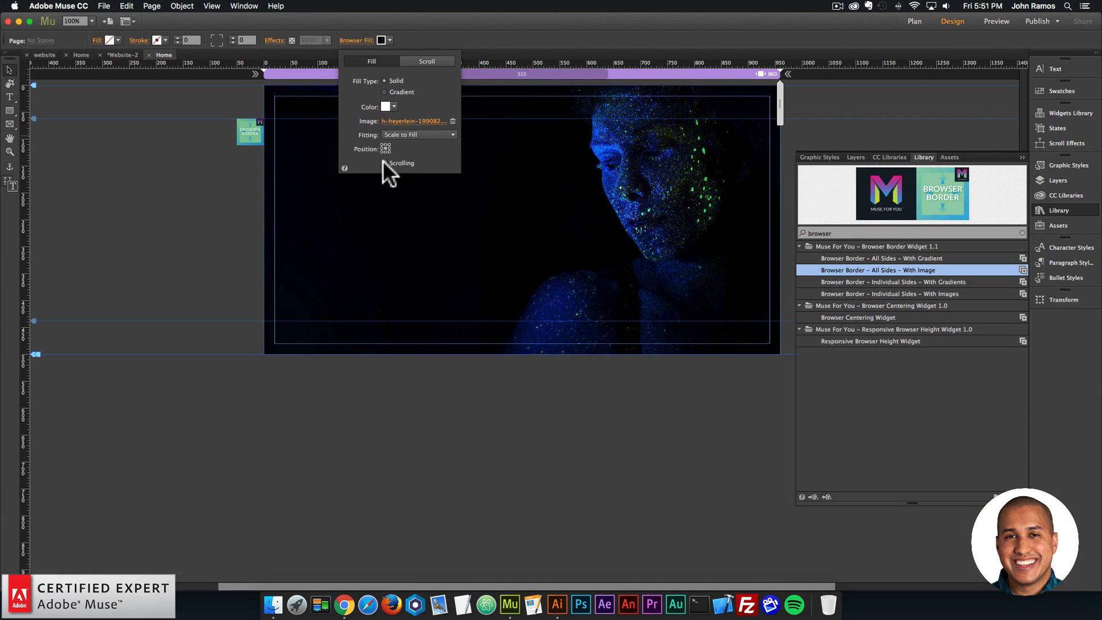
pyautogui.click(597, 218)
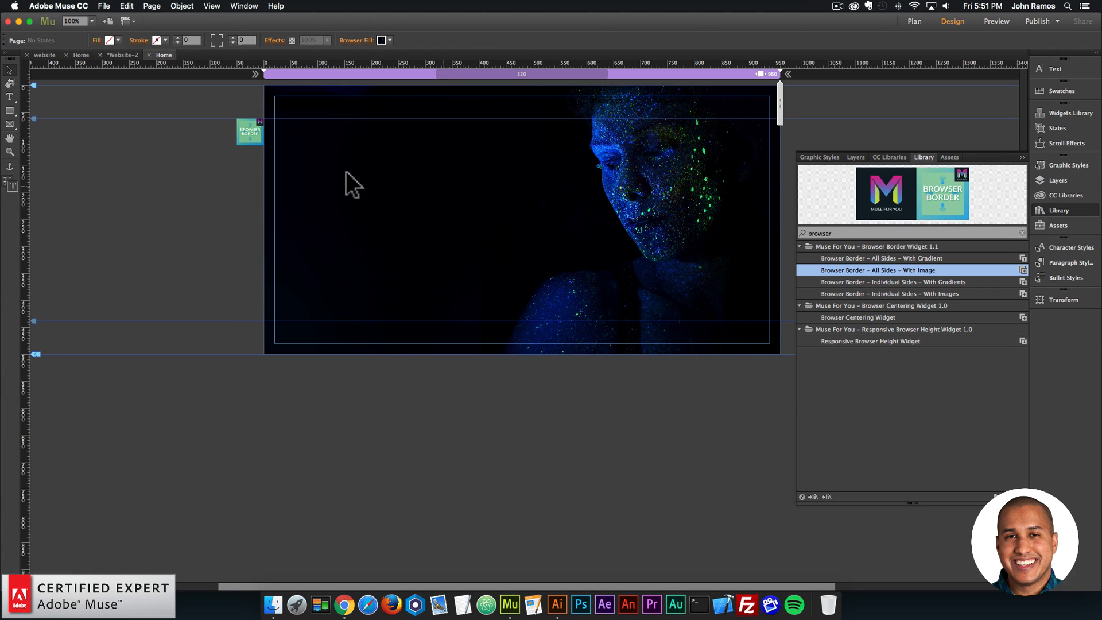
# Step: Preview the page in the browser to check the white border and background image, and return to the design
pyautogui.click(104, 6)
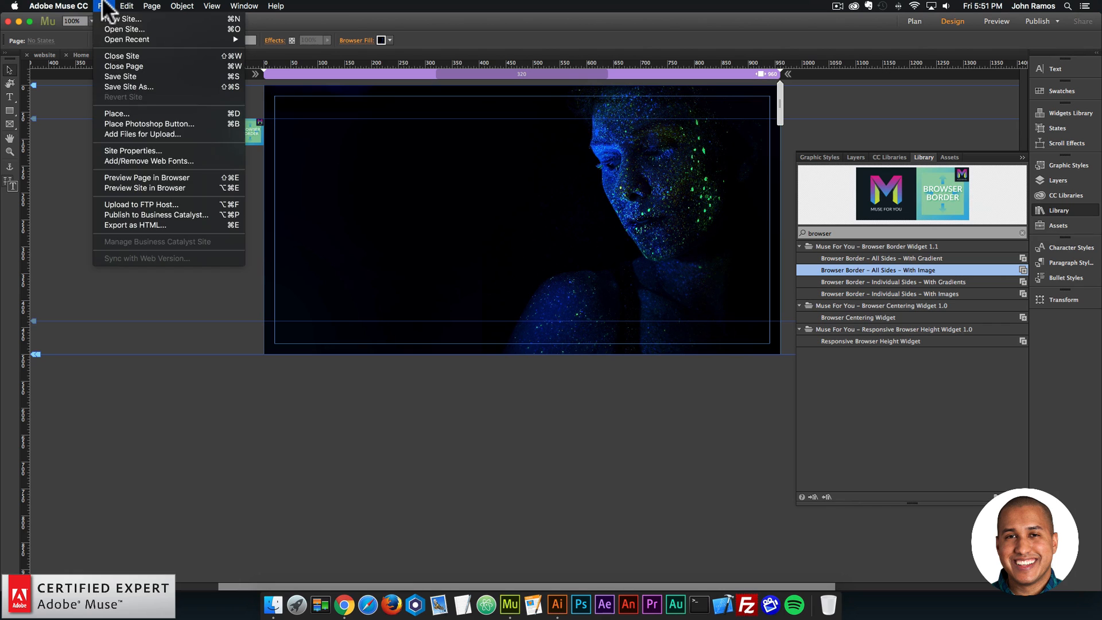
pyautogui.click(150, 178)
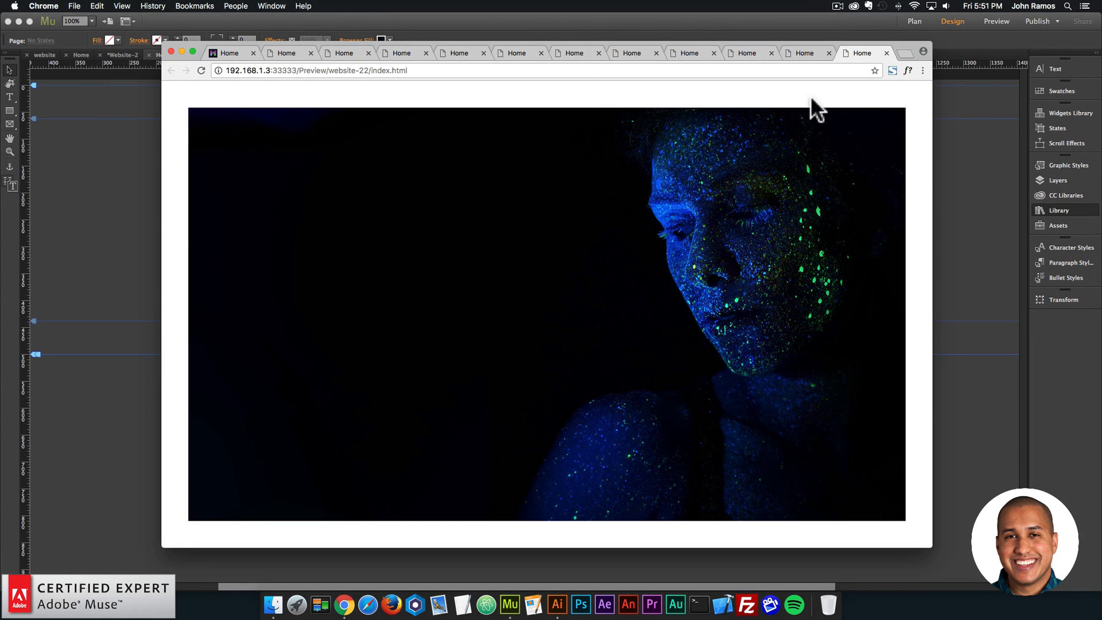
pyautogui.click(131, 189)
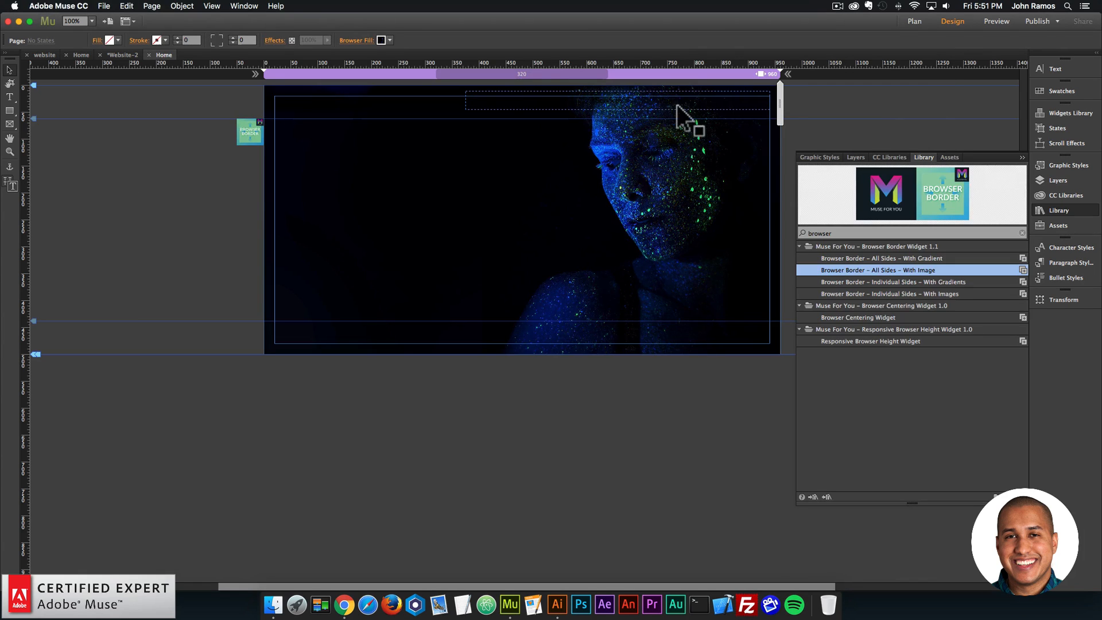
# Step: Move the Menu above the Browser Border – All Sides – With Image item in Layer 1's stacking order
pyautogui.click(666, 102)
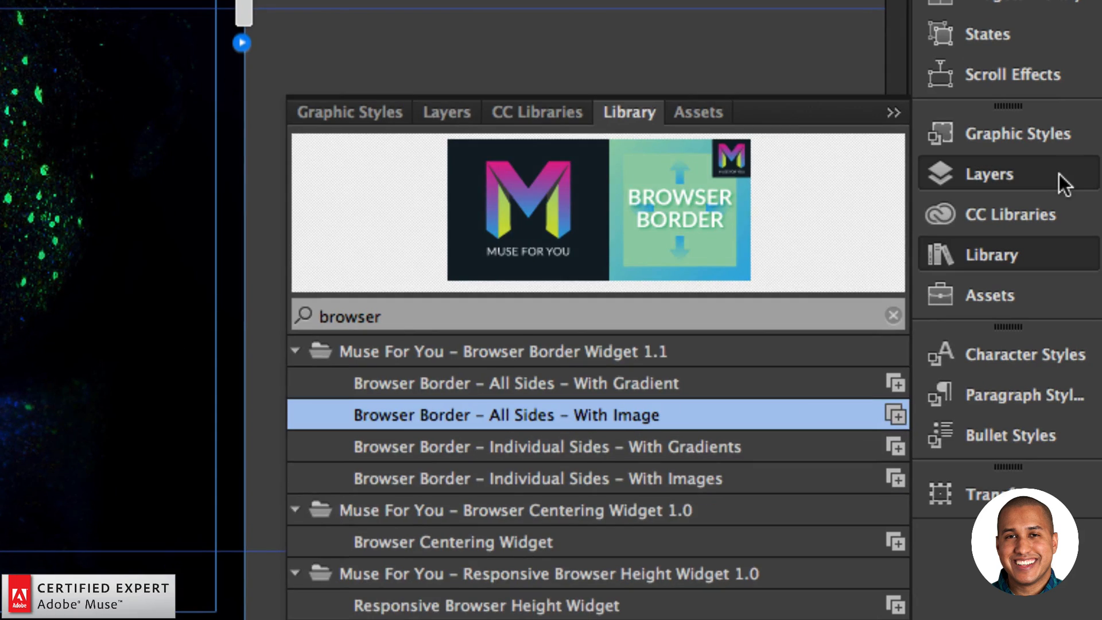
pyautogui.click(1060, 174)
pyautogui.click(358, 150)
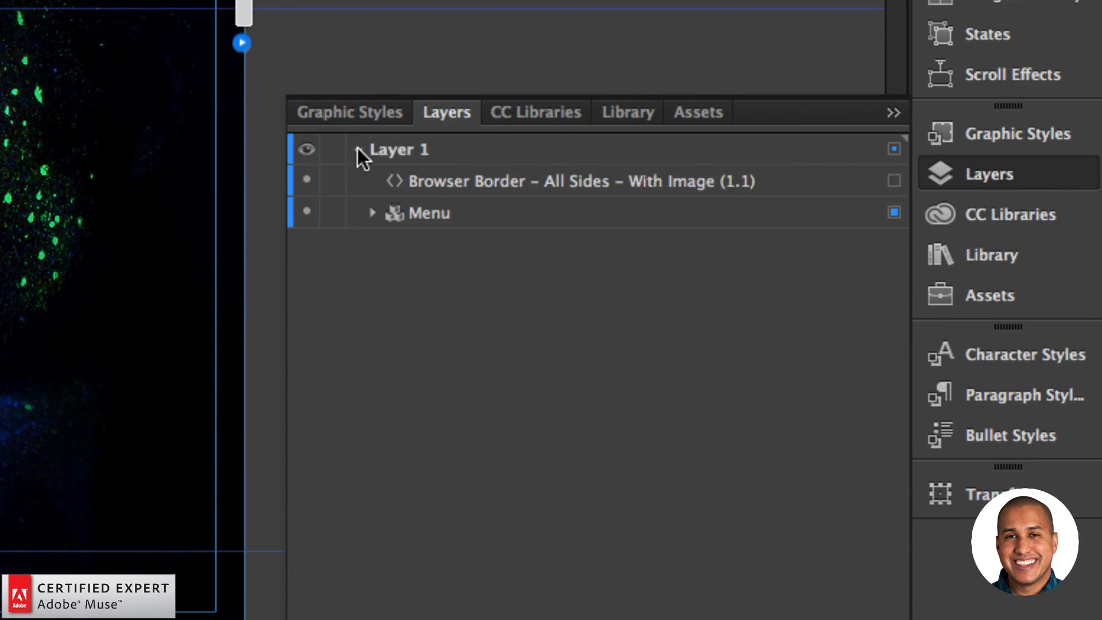
pyautogui.click(440, 209)
pyautogui.moveTo(439, 209); pyautogui.dragTo(425, 172)
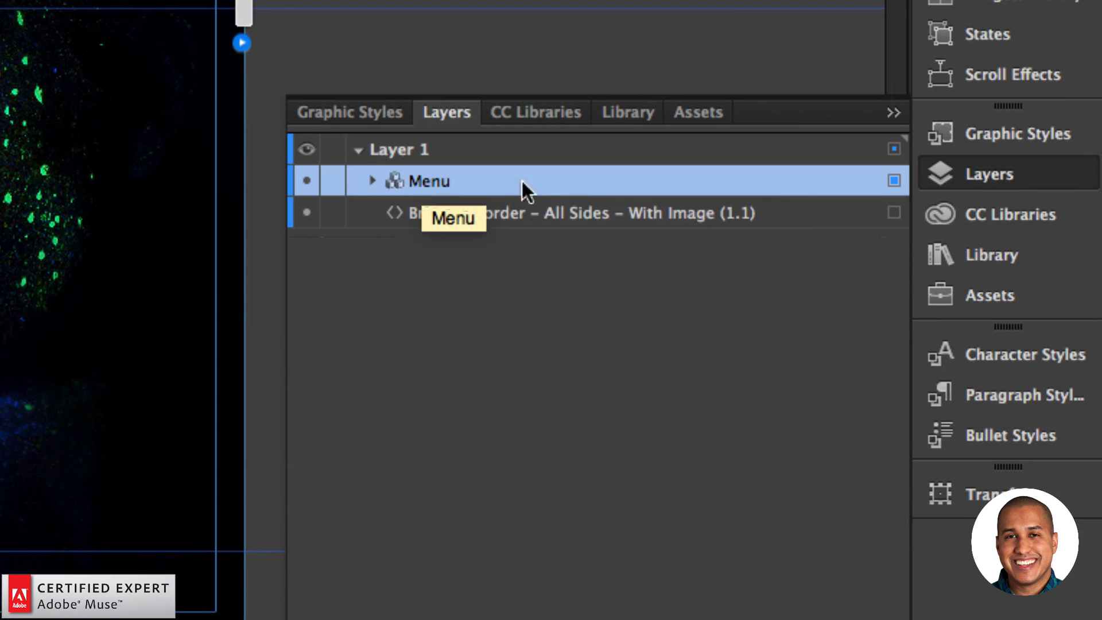
pyautogui.click(1006, 170)
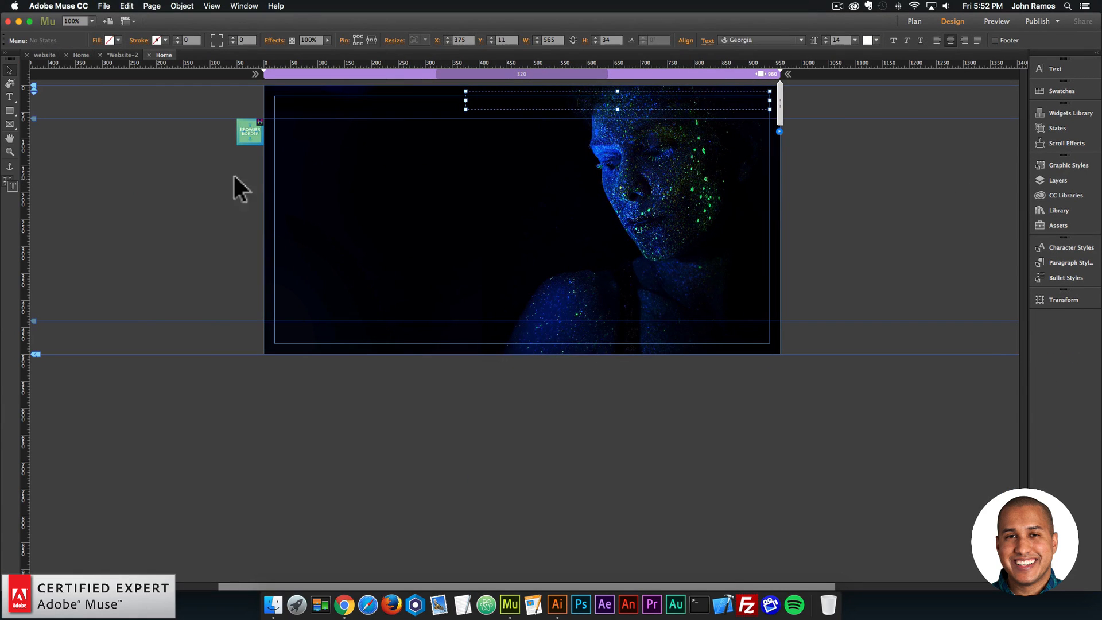
# Step: Preview the page in the browser to check the menu over the white border, and return to the design
pyautogui.click(234, 176)
pyautogui.click(104, 5)
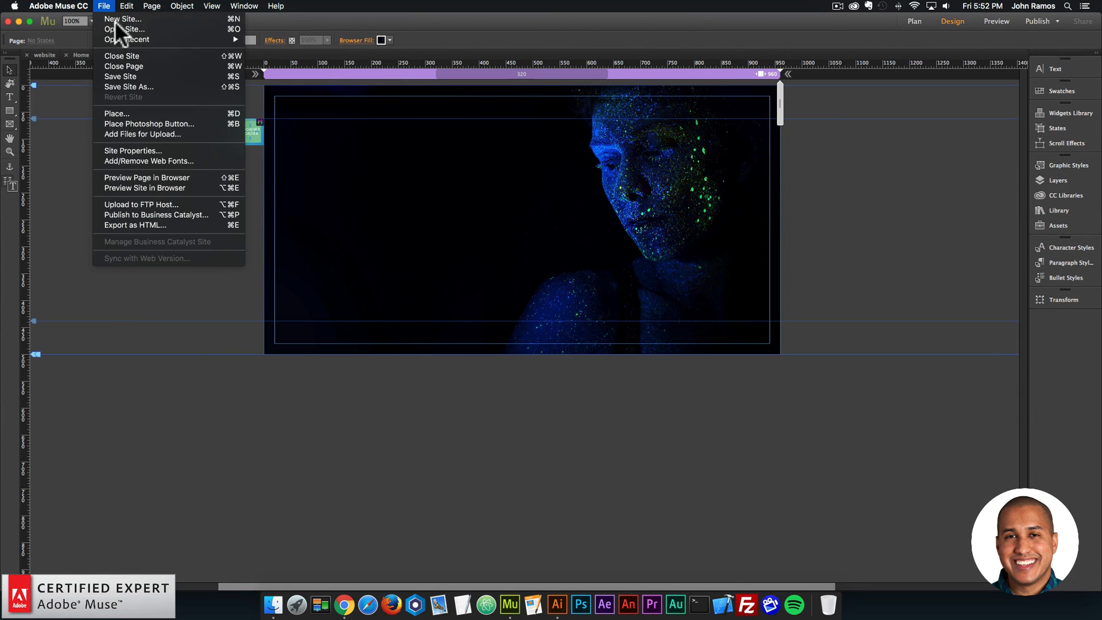
pyautogui.click(163, 178)
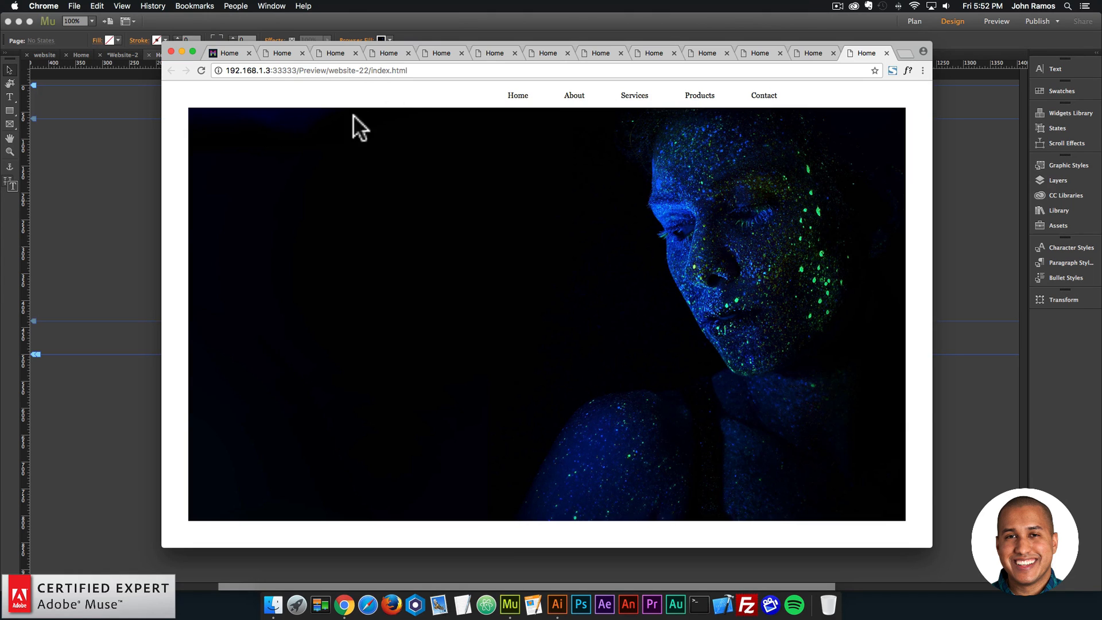
pyautogui.click(114, 141)
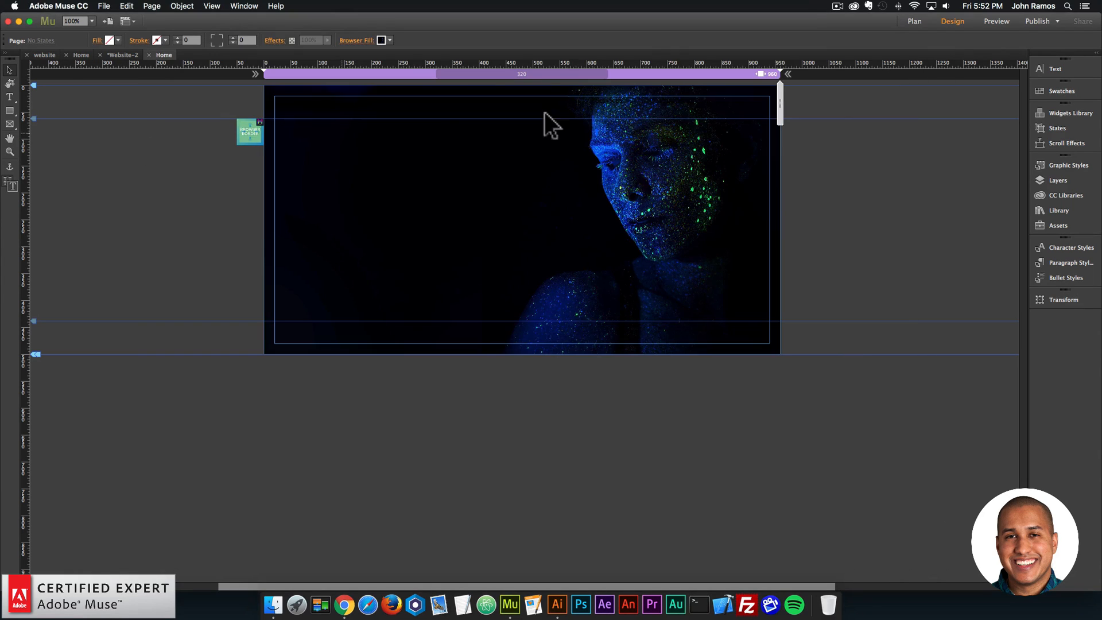
# Step: Pin the menu to the browser's top-right corner and preview the page to check its position and rollover stroke
pyautogui.click(721, 105)
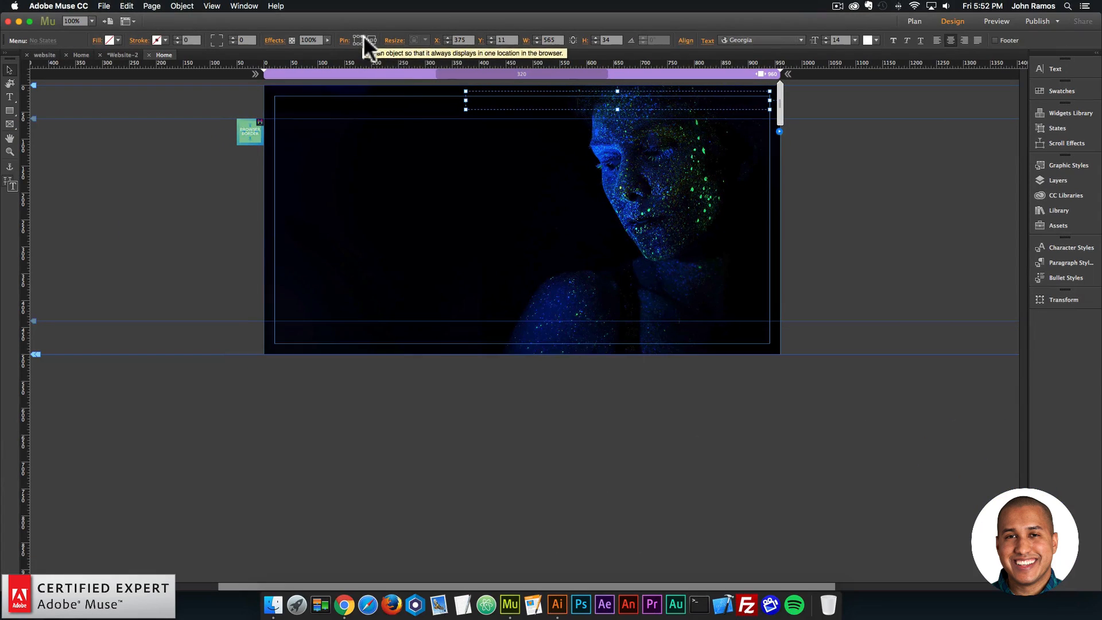
pyautogui.click(155, 74)
pyautogui.click(103, 6)
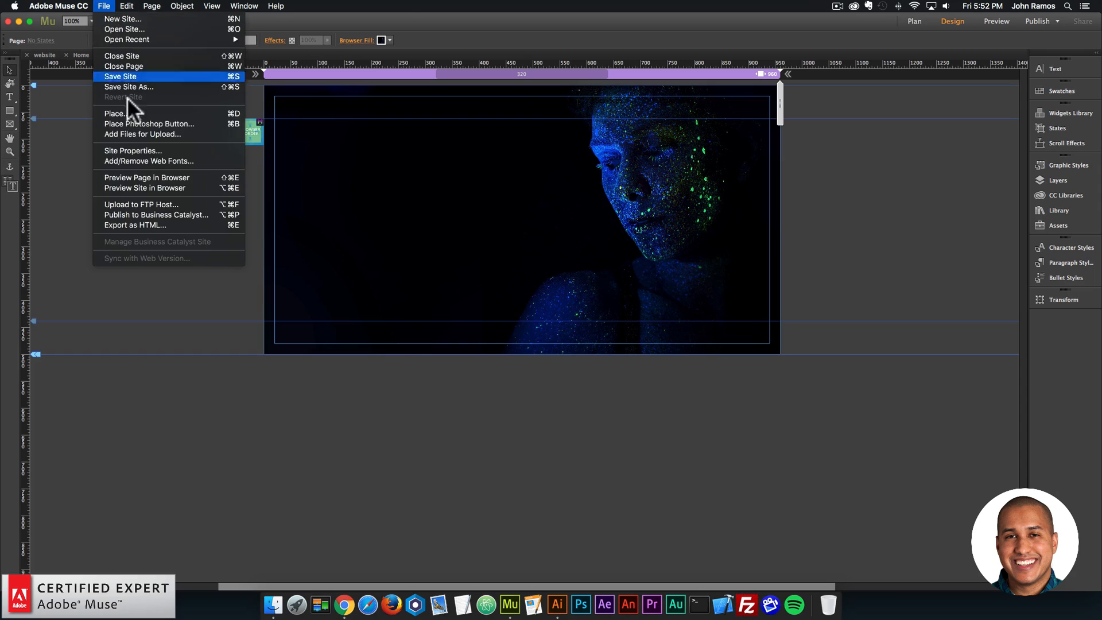
pyautogui.click(136, 174)
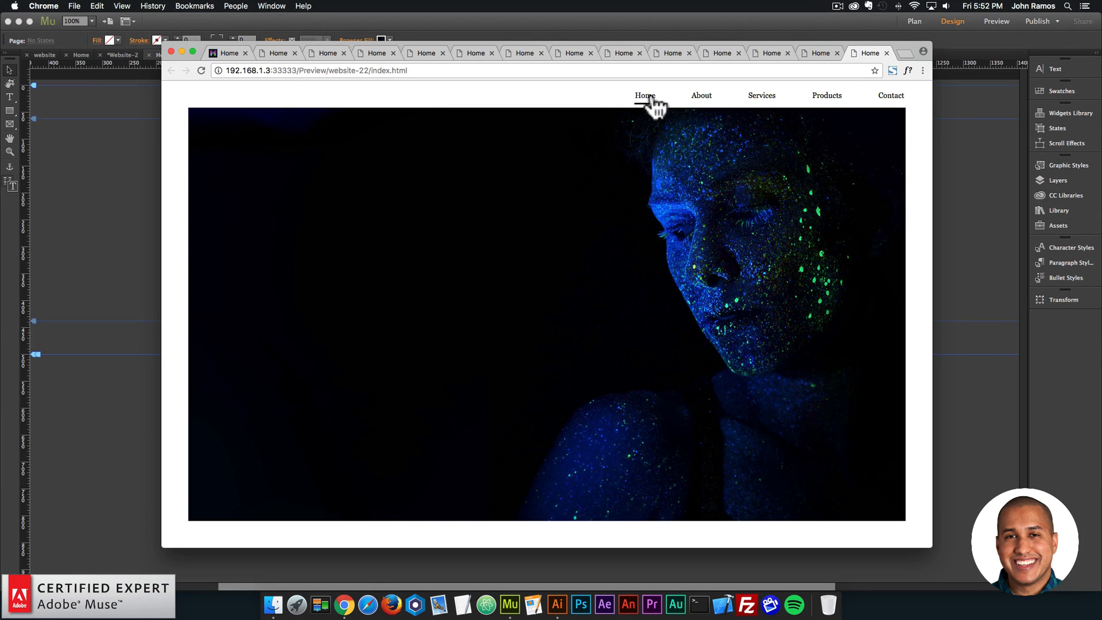
pyautogui.click(121, 191)
# Step: Add a text frame about 531 by 248 px in the page's upper-left area, reading "ALL OF THE LIGHTS" on two lines in white
pyautogui.click(9, 97)
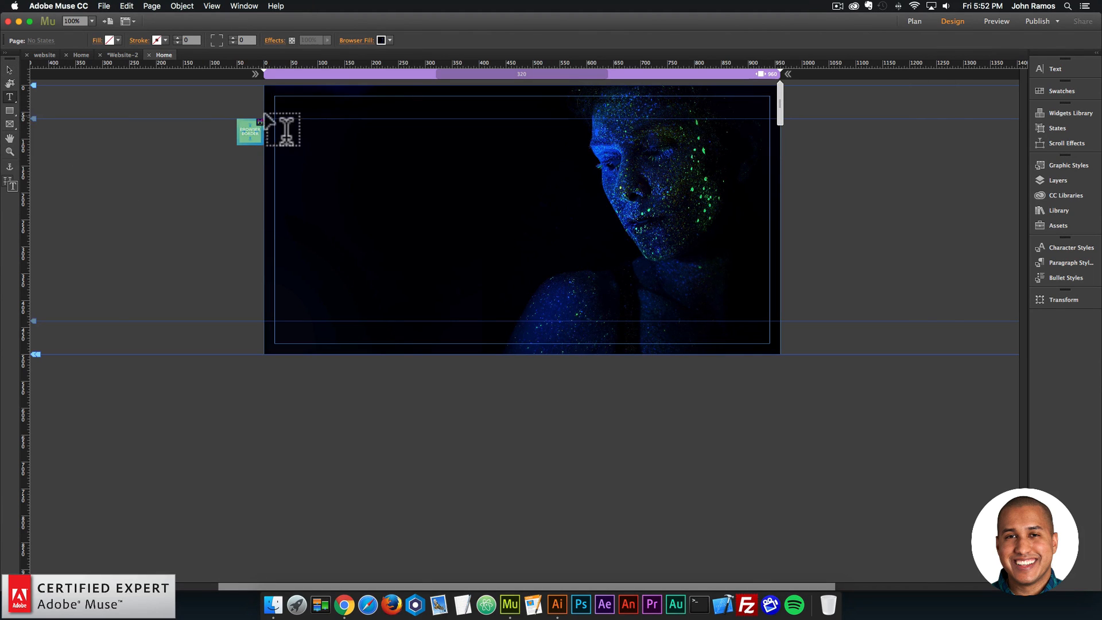
pyautogui.moveTo(275, 119); pyautogui.dragTo(560, 252)
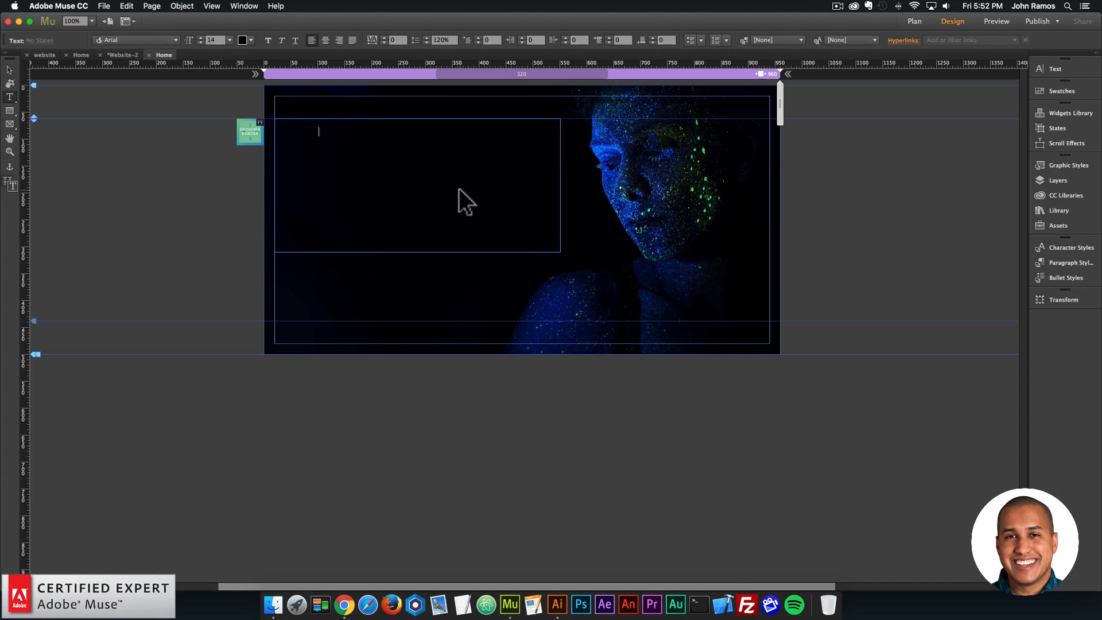
pyautogui.hotkey('ctrl', 'a')
pyautogui.click(251, 41)
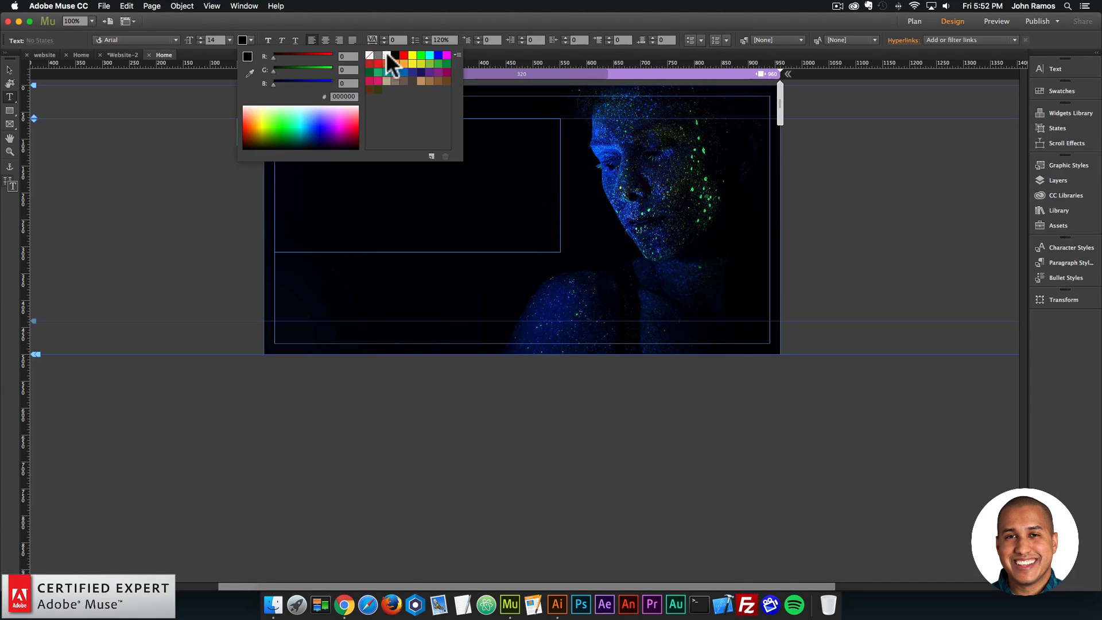
pyautogui.click(387, 54)
# Step: Set the heading's font to a Garamond Premier Pro Display web font and its size to 98
pyautogui.click(174, 38)
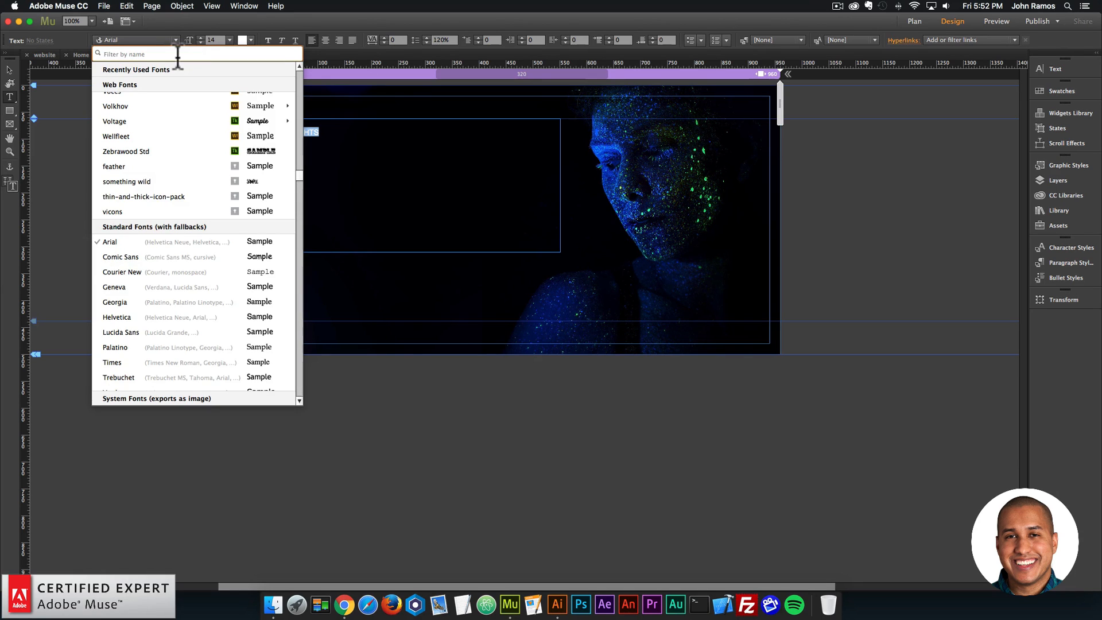
pyautogui.write('gara')
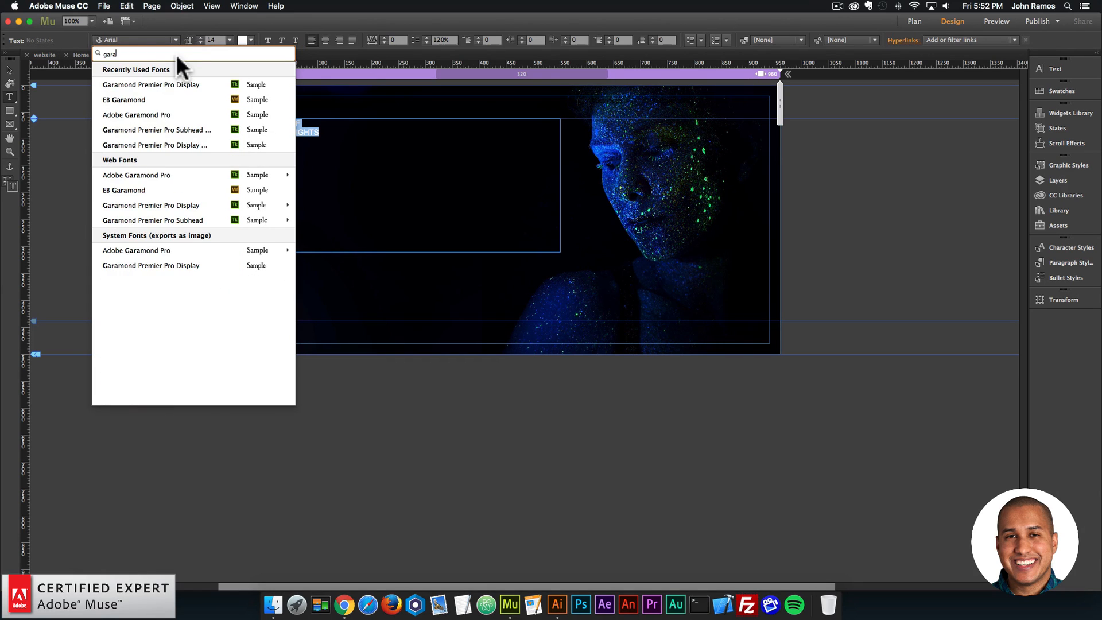
pyautogui.click(171, 145)
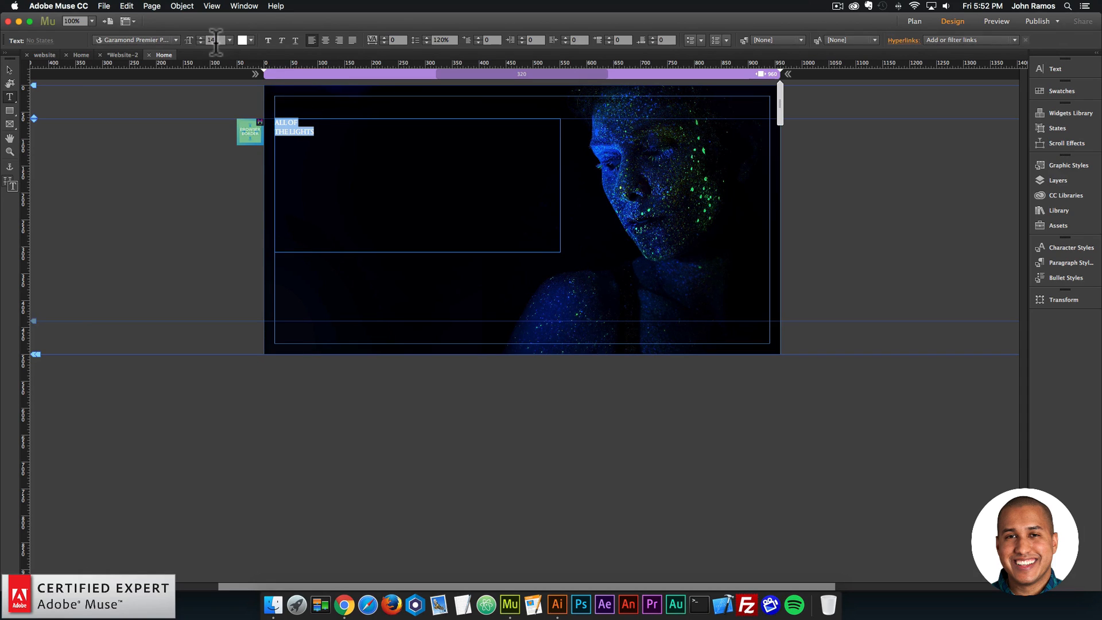
pyautogui.write('98')
pyautogui.press('Return')
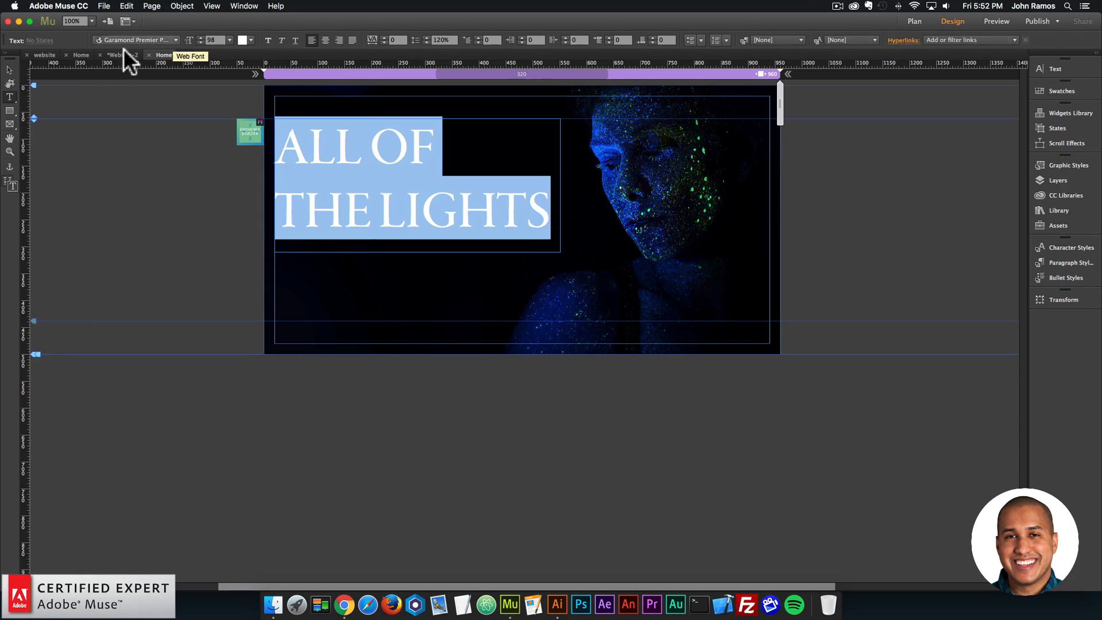
# Step: Pin the heading frame to the browser's top-left corner and move it right to about X 89, Y 62
pyautogui.click(10, 69)
pyautogui.moveTo(342, 172); pyautogui.dragTo(338, 172)
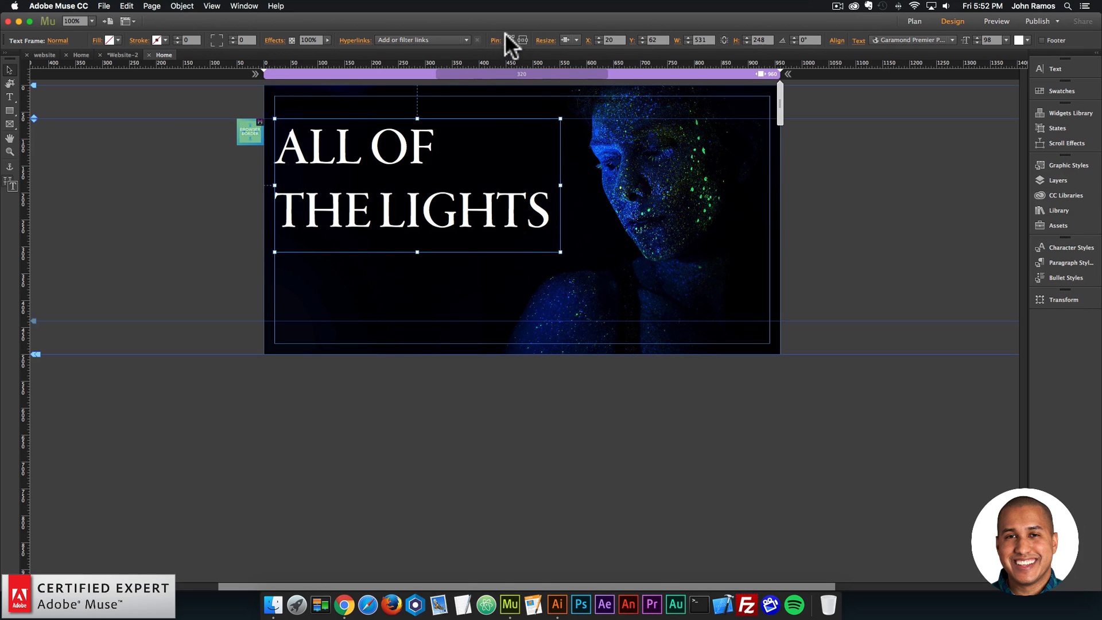
pyautogui.moveTo(399, 152); pyautogui.dragTo(425, 152)
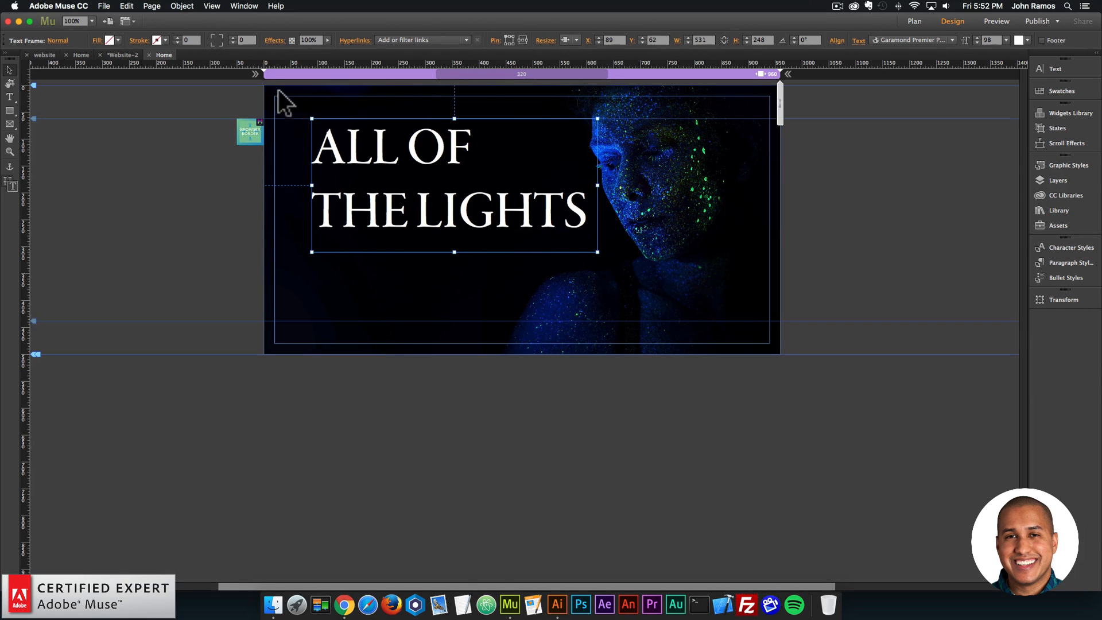
pyautogui.moveTo(406, 190); pyautogui.dragTo(402, 188)
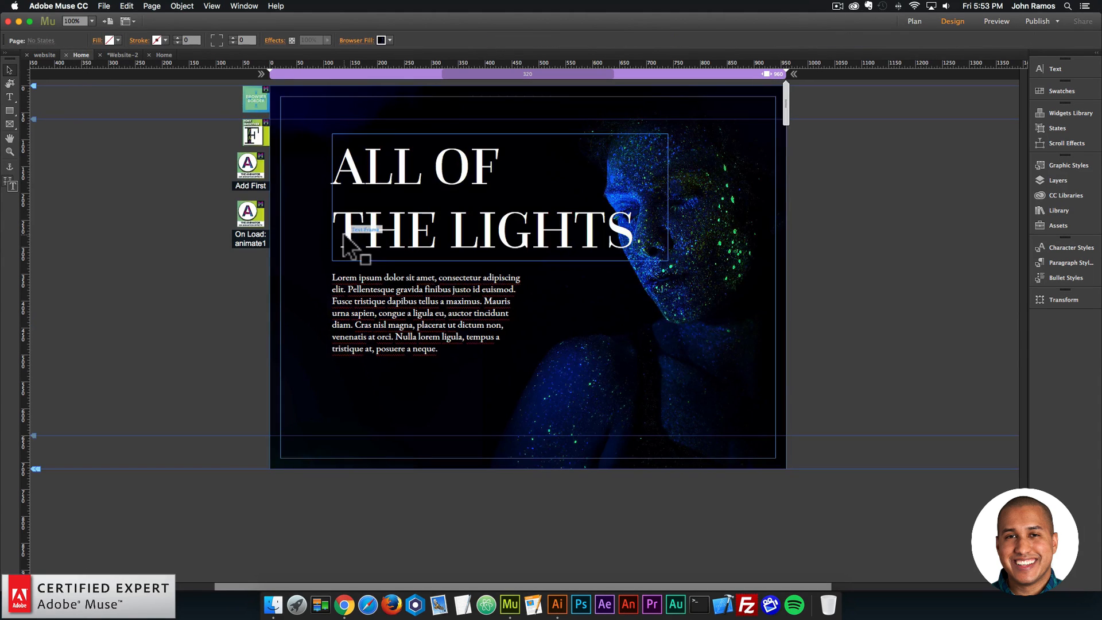
# Step: Copy the Lorem ipsum paragraph from the other Home page and place it below the heading at about X 89, Y 310
pyautogui.click(454, 287)
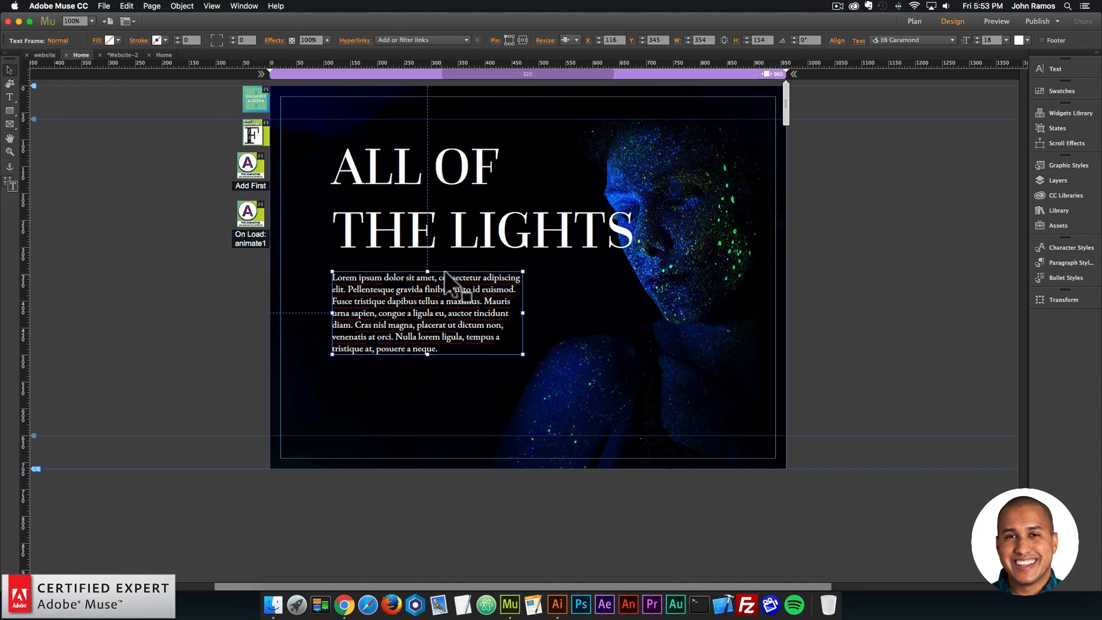
pyautogui.click(168, 56)
pyautogui.press('super+v')
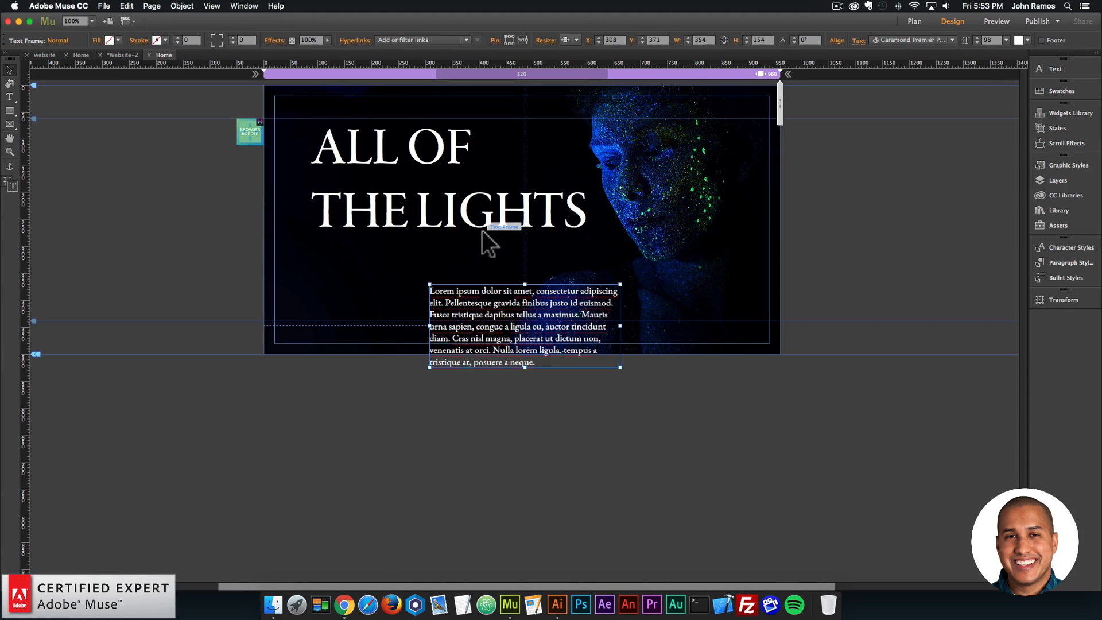
pyautogui.moveTo(497, 333); pyautogui.dragTo(379, 297)
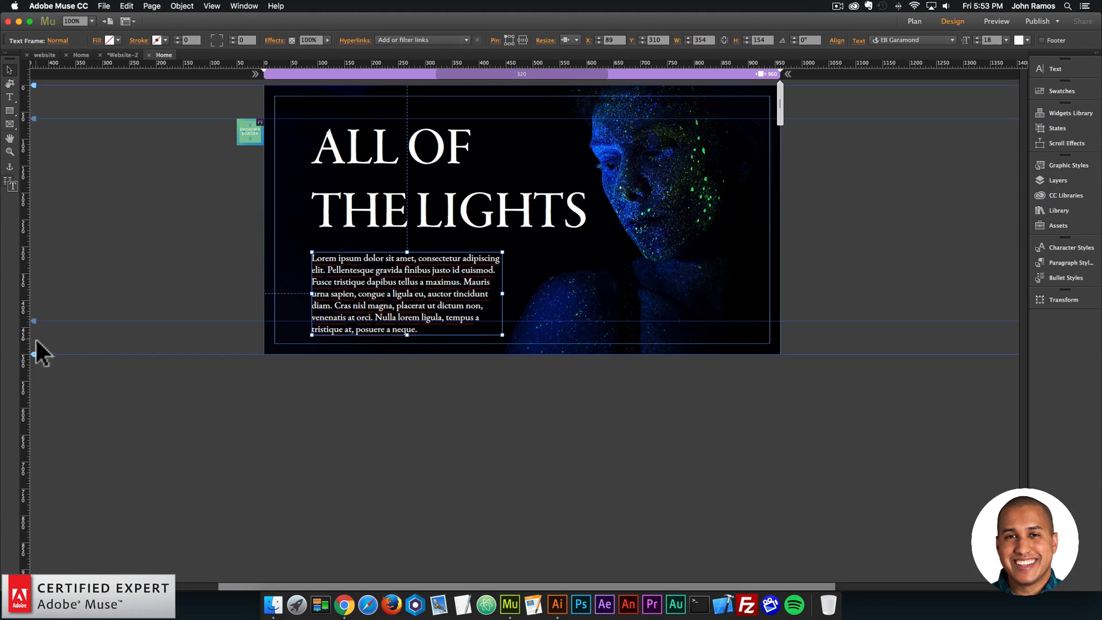
# Step: Extend the page's bottom edge down to about 610 px to leave space below the paragraph
pyautogui.moveTo(35, 354); pyautogui.dragTo(29, 428)
pyautogui.moveTo(376, 274); pyautogui.dragTo(375, 265)
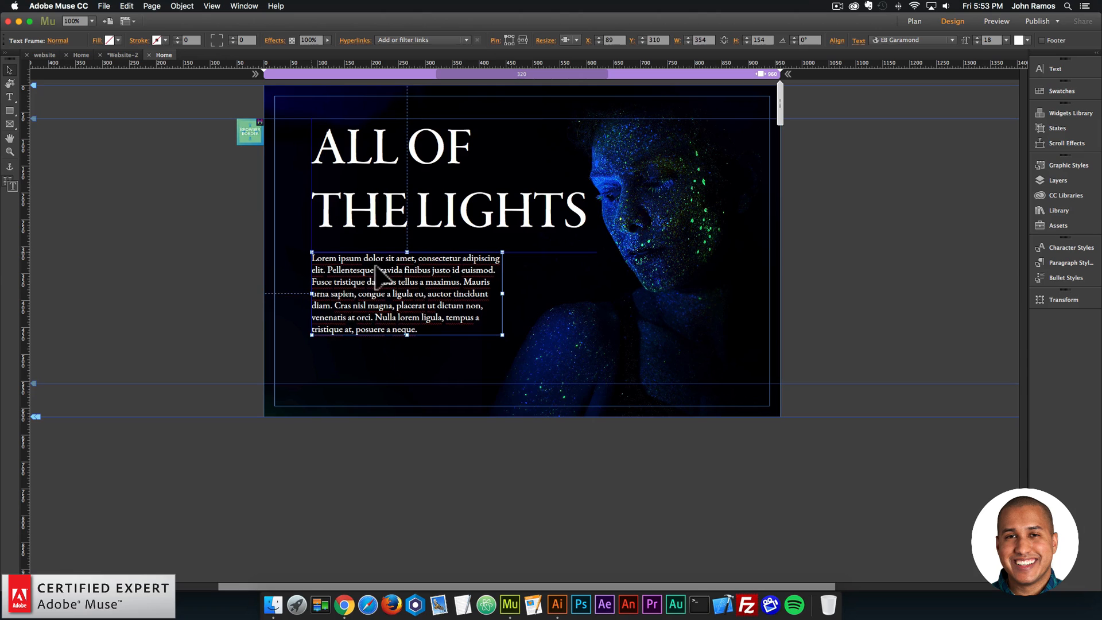
pyautogui.click(225, 265)
# Step: Preview the page in the browser to check the heading and paragraph placement, and return to the design
pyautogui.click(104, 6)
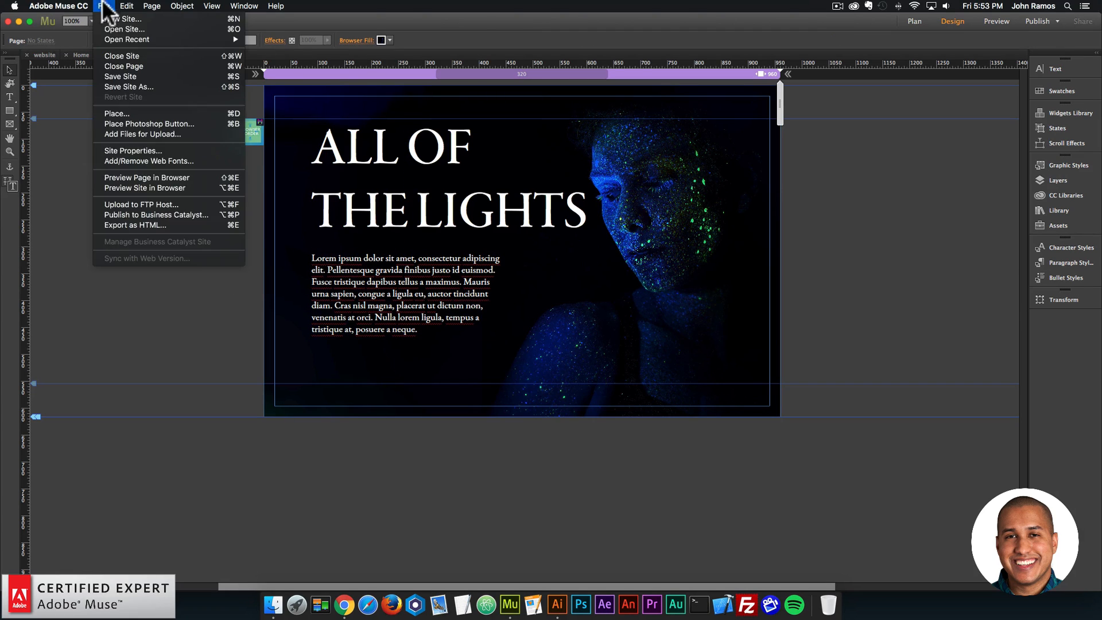
pyautogui.click(140, 175)
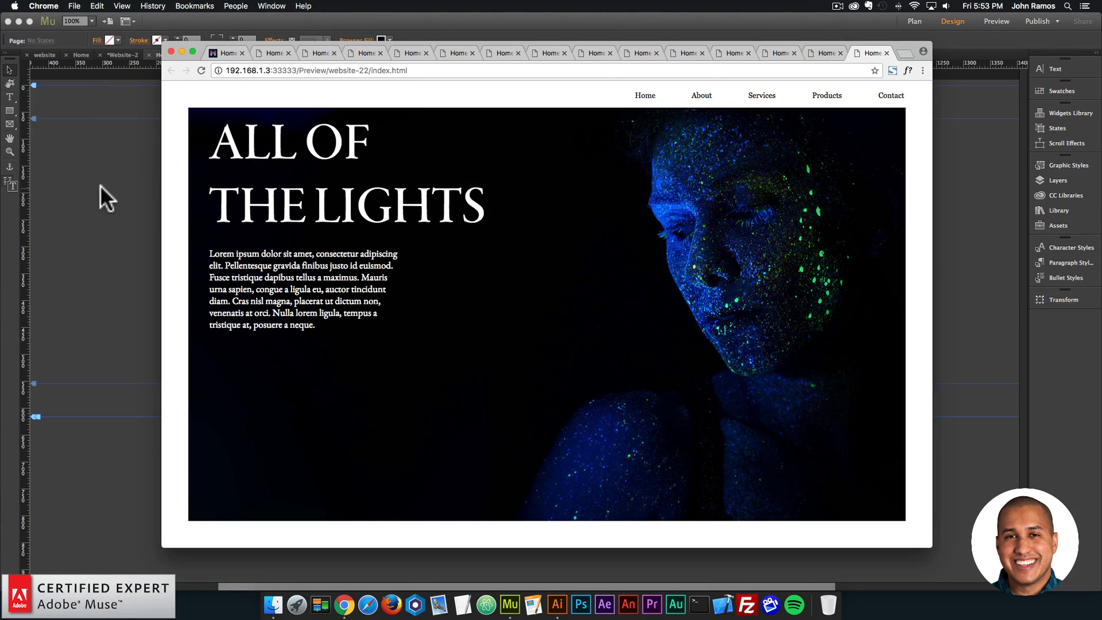
pyautogui.click(100, 184)
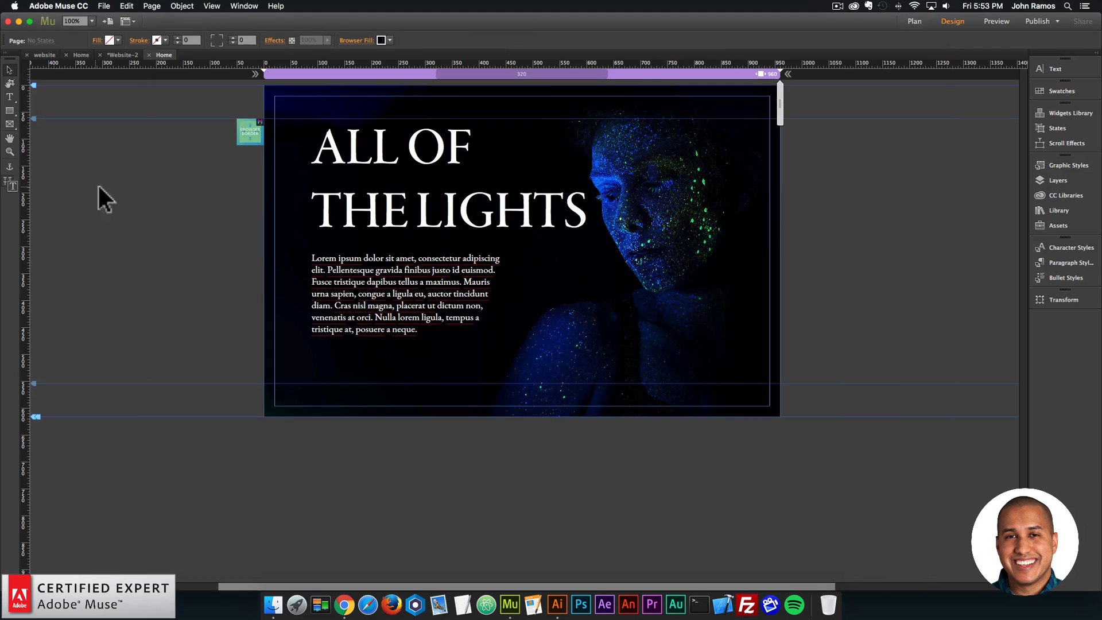
# Step: Move the heading and the paragraph slightly right and down, keeping their left edges aligned
pyautogui.moveTo(485, 198)
pyautogui.mouseDown()
pyautogui.moveTo(505, 198)
pyautogui.moveTo(500, 212)
pyautogui.mouseUp()
pyautogui.click(418, 285)
pyautogui.moveTo(419, 286); pyautogui.dragTo(430, 297)
pyautogui.click(253, 310)
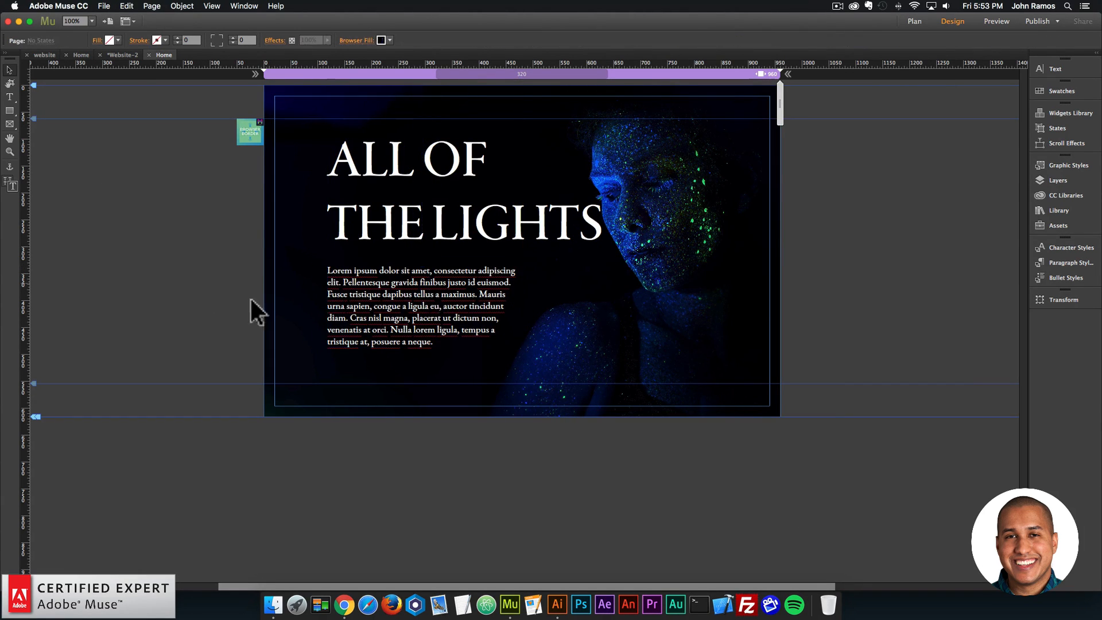
# Step: Preview the page in the browser to check the repositioned heading and paragraph, and return to the design
pyautogui.click(104, 6)
pyautogui.click(128, 179)
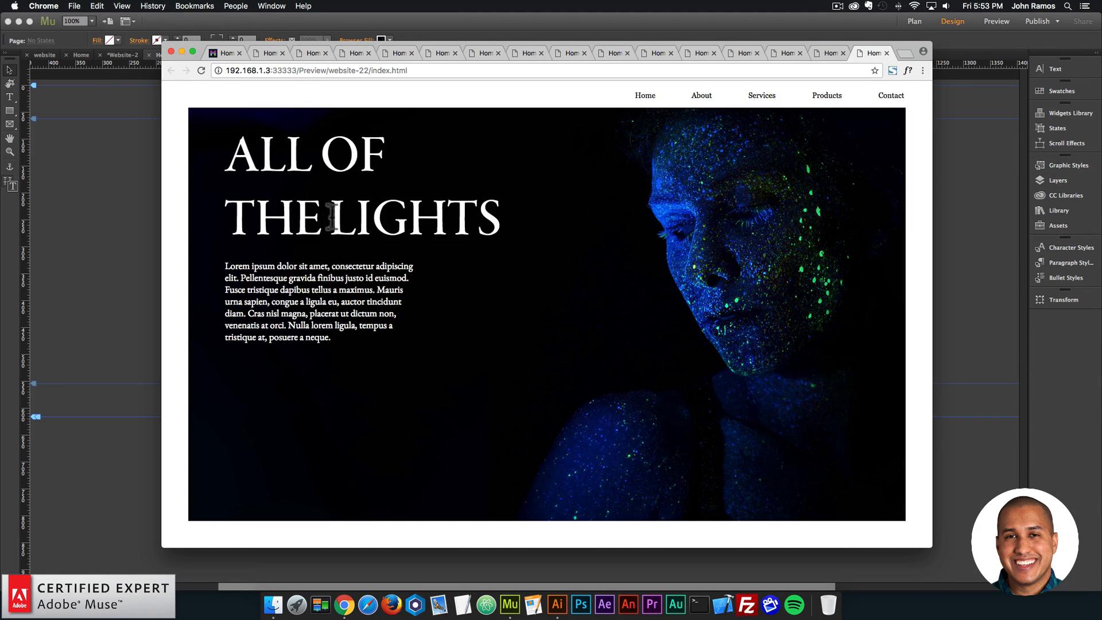
pyautogui.click(132, 187)
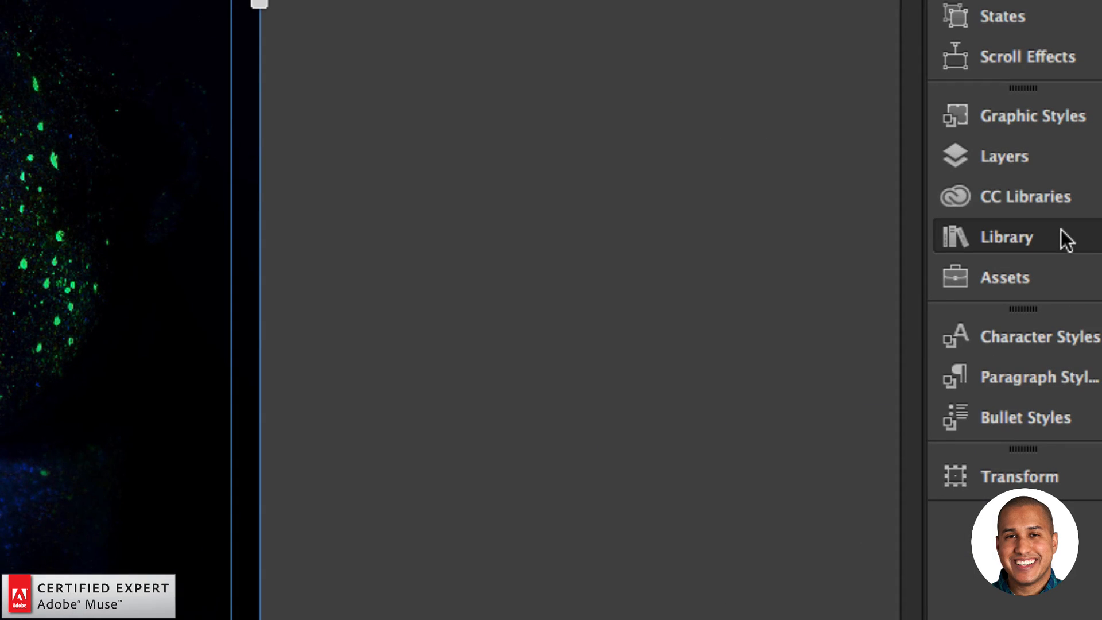
# Step: Search the library for "font smoother" and place the Font Smoother Light widget beside the page, below the Browser Border widget
pyautogui.click(1067, 240)
pyautogui.moveTo(464, 285); pyautogui.dragTo(327, 285)
pyautogui.write('fa')
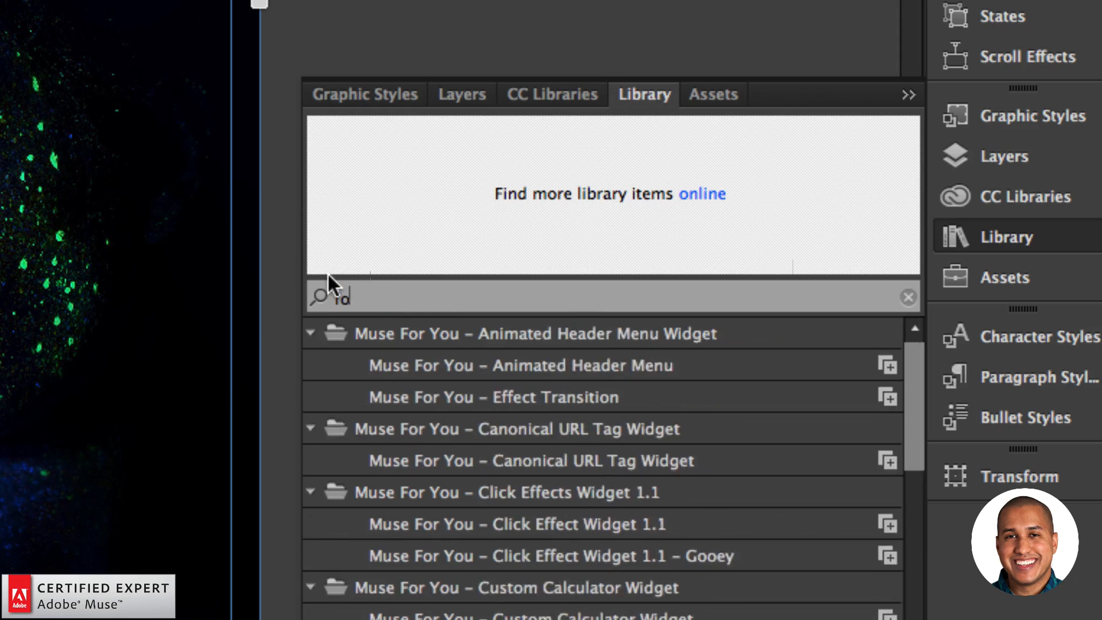
pyautogui.write('nt smoother')
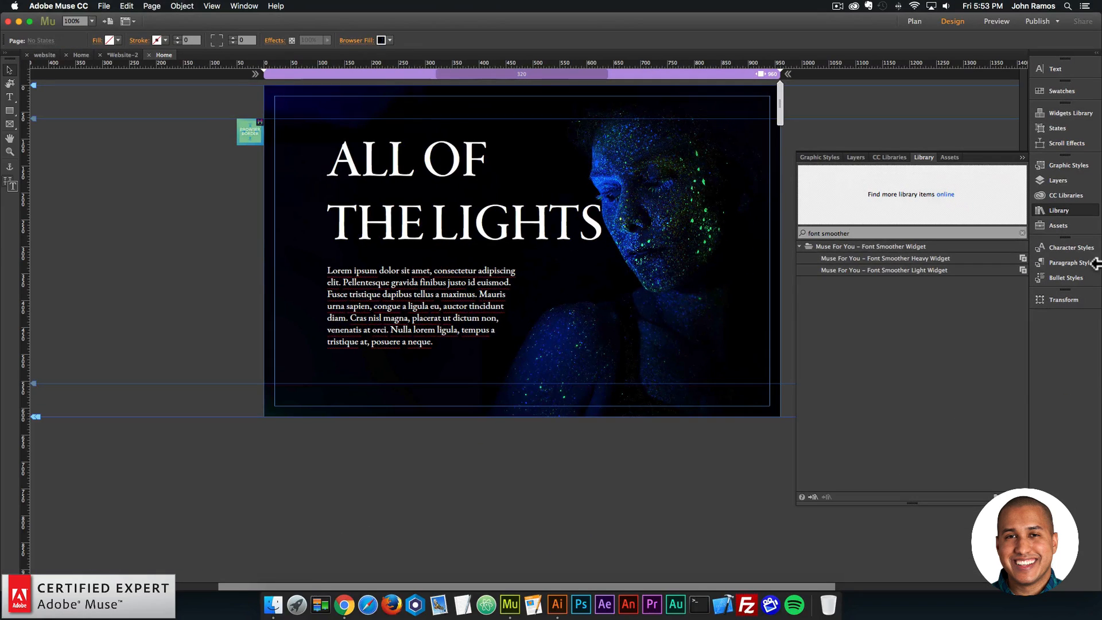
pyautogui.click(871, 260)
pyautogui.click(887, 270)
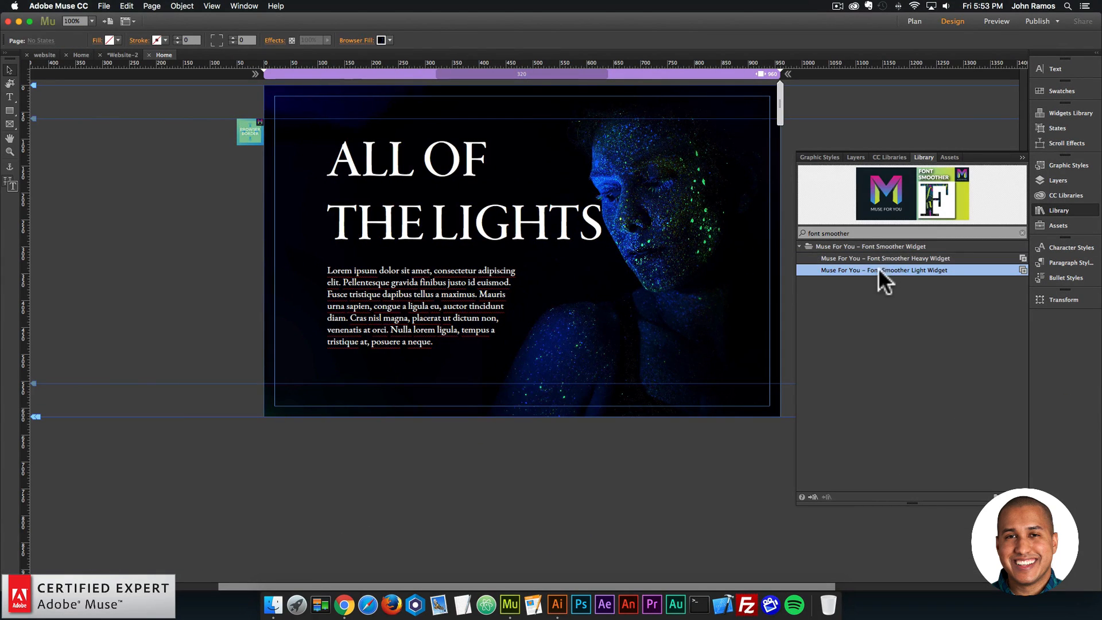
pyautogui.moveTo(580, 172); pyautogui.dragTo(254, 172)
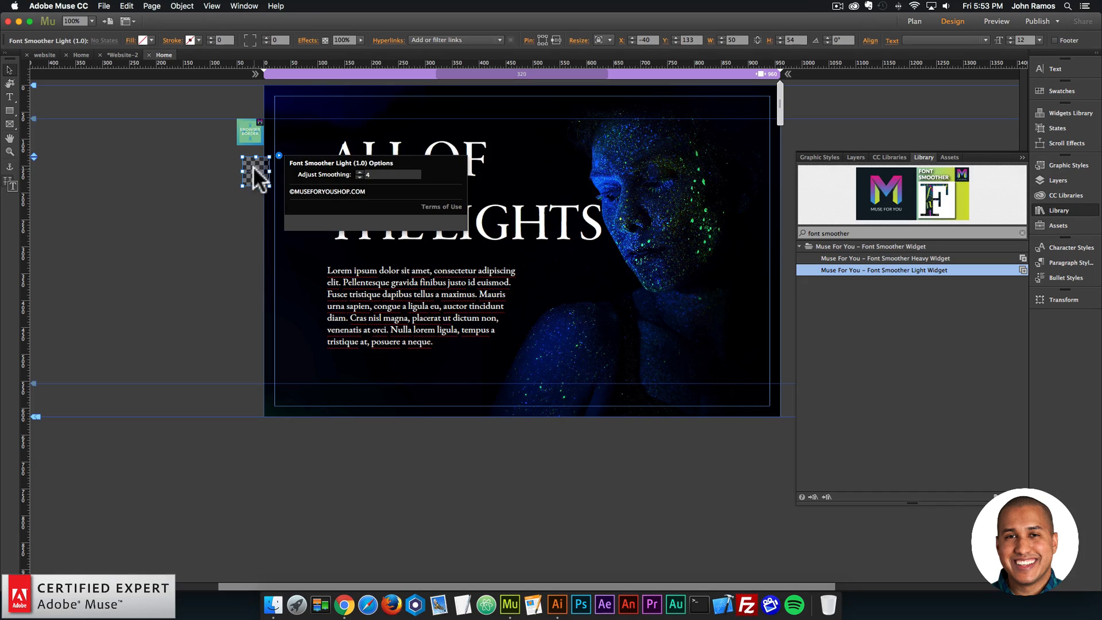
pyautogui.click(347, 170)
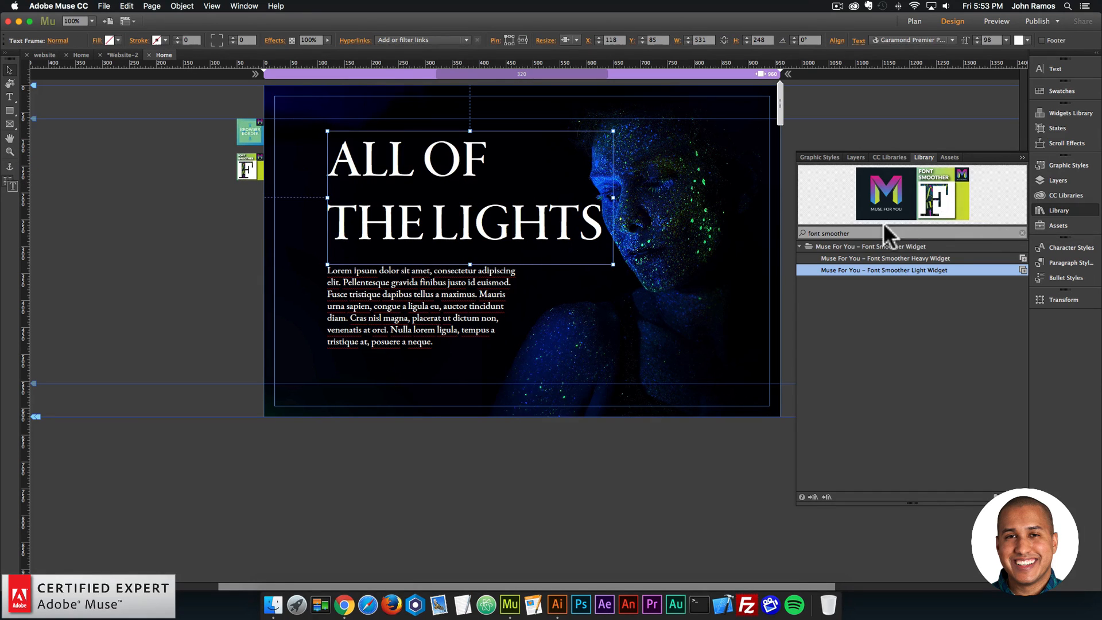
# Step: Search the library for "anmtr" and place the ANMTR – Add First and ANMTR – On Load widgets beside the page, below the Font Smoother
pyautogui.moveTo(879, 233); pyautogui.dragTo(756, 227)
pyautogui.write('anmt')
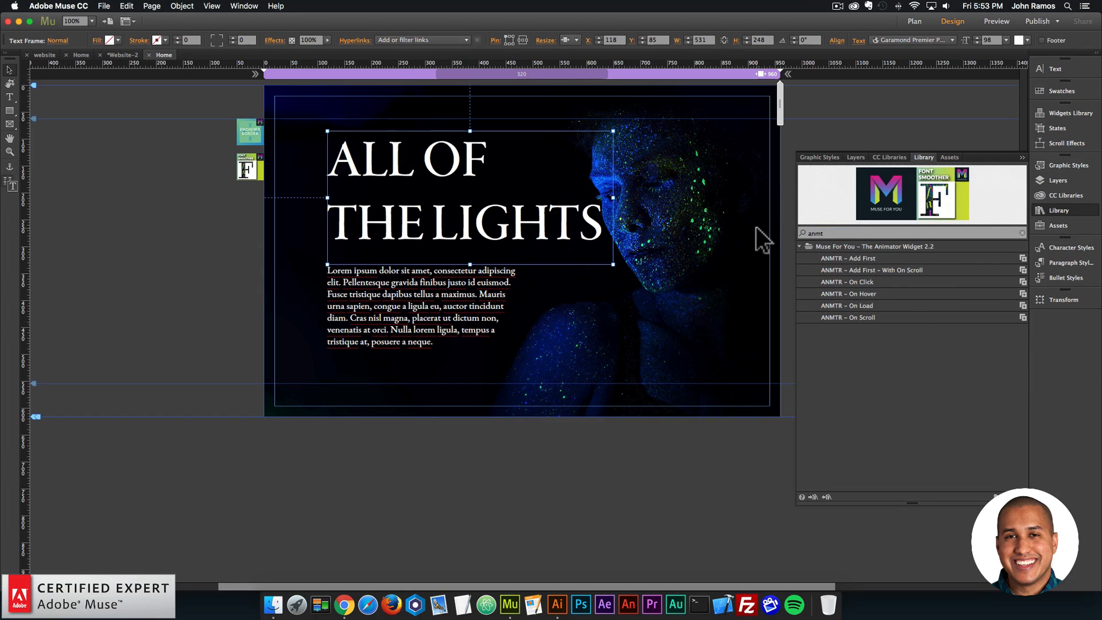
pyautogui.write('r')
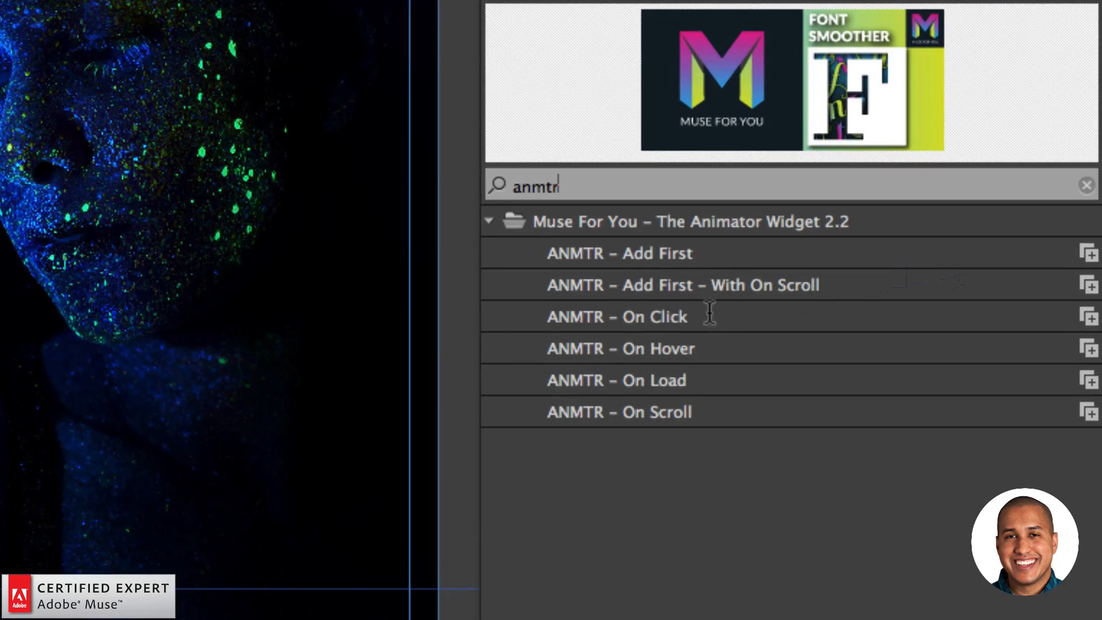
pyautogui.moveTo(653, 255); pyautogui.dragTo(258, 218)
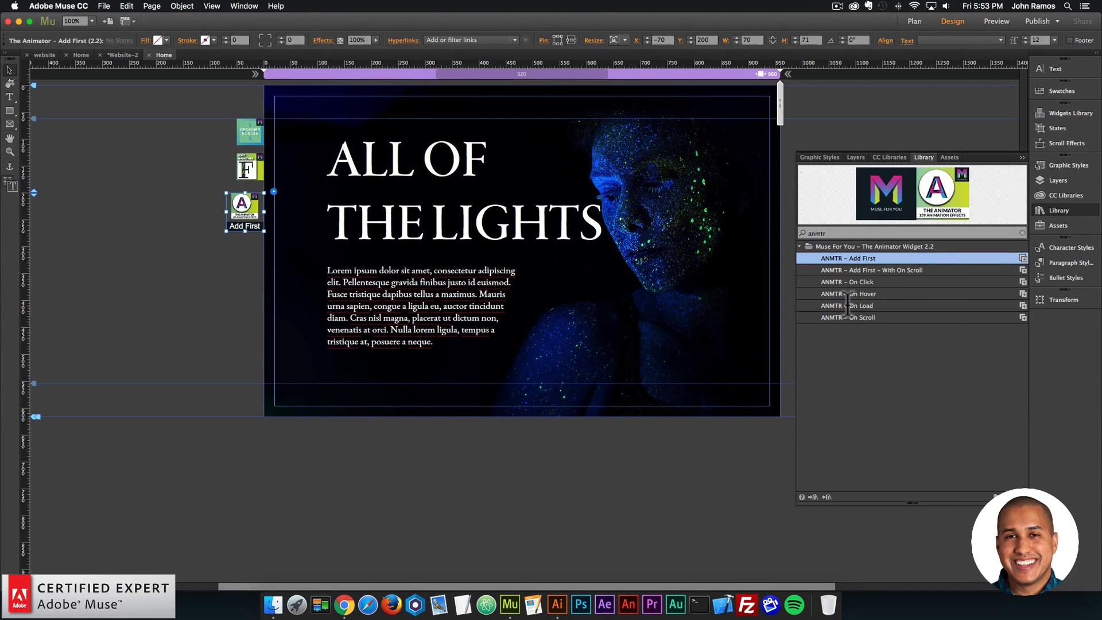
pyautogui.moveTo(848, 305); pyautogui.dragTo(248, 265)
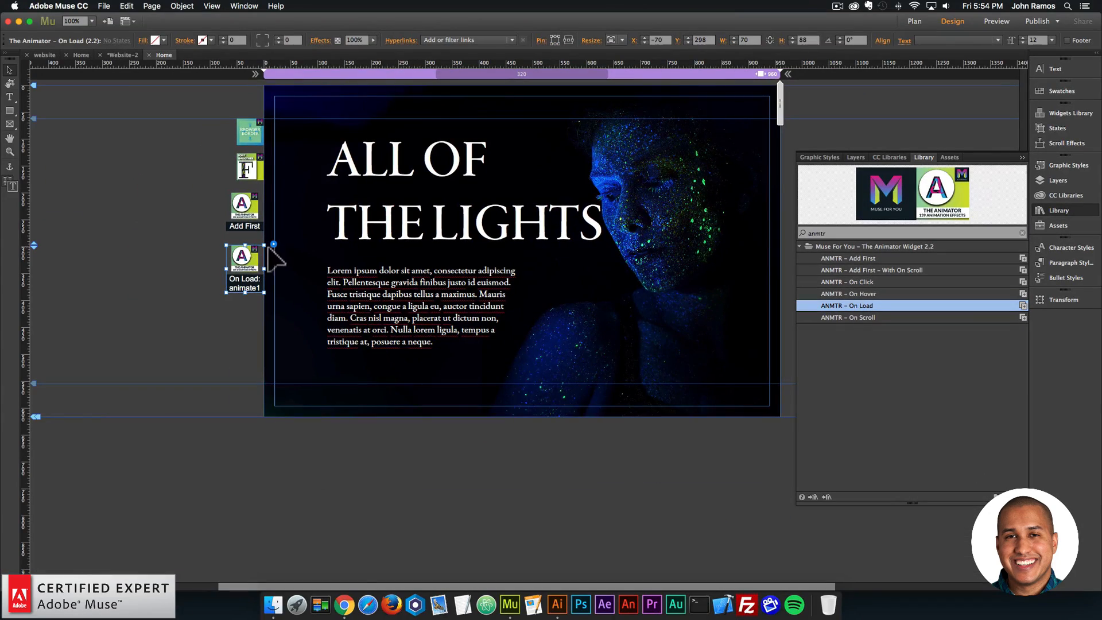
# Step: Set the On Load widget's animation to fadeIn with an animation duration of 3000 ms
pyautogui.click(273, 244)
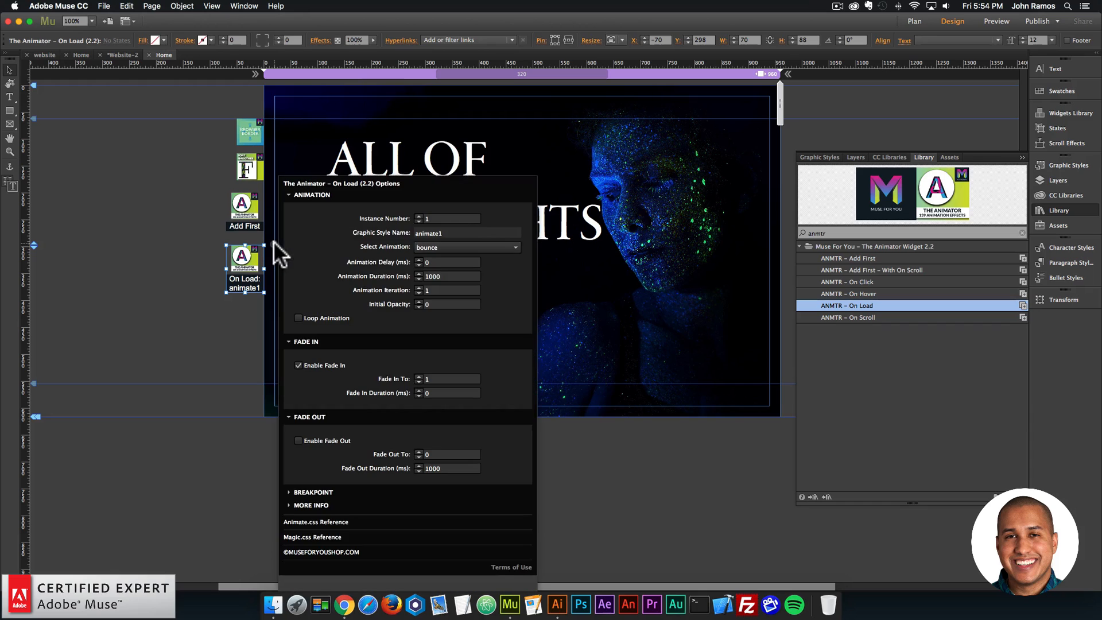
pyautogui.click(435, 245)
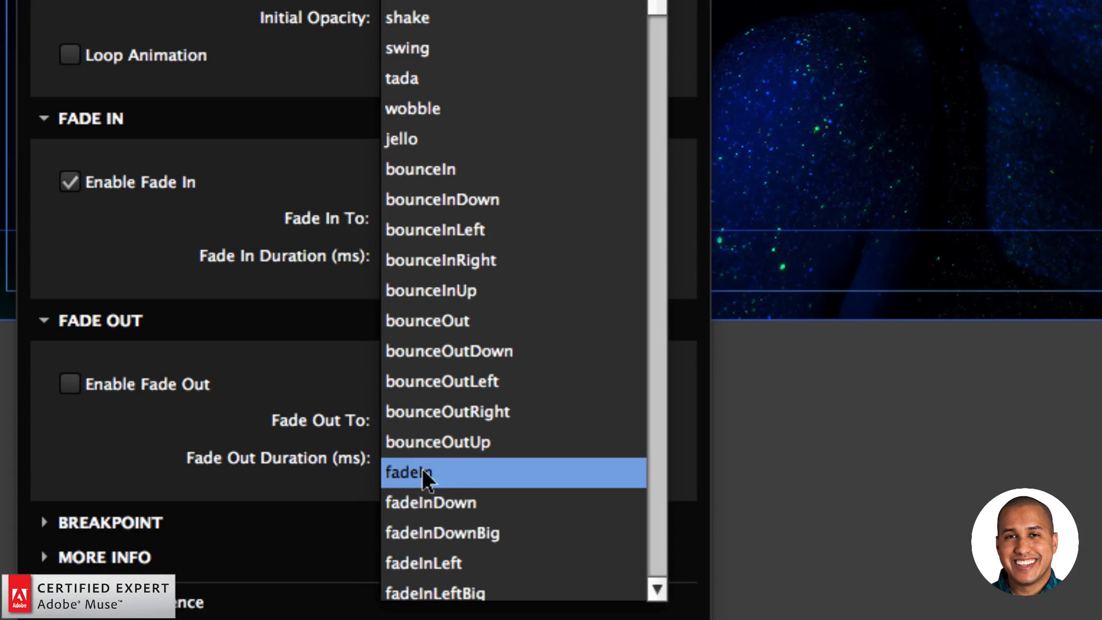
pyautogui.click(421, 472)
pyautogui.click(475, 457)
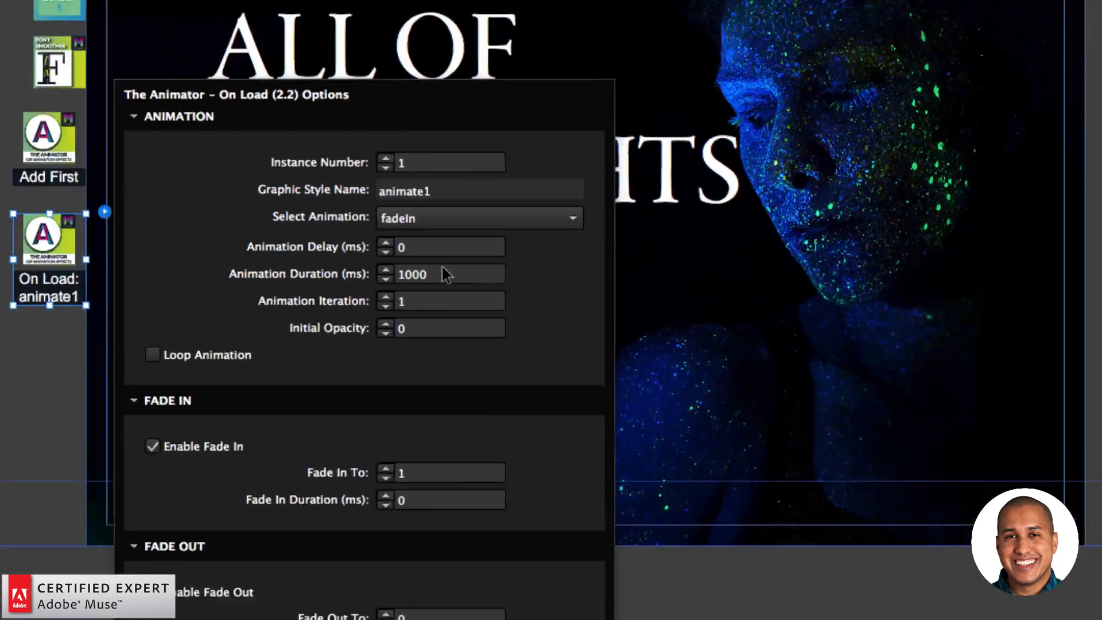
pyautogui.click(438, 276)
pyautogui.write('3000')
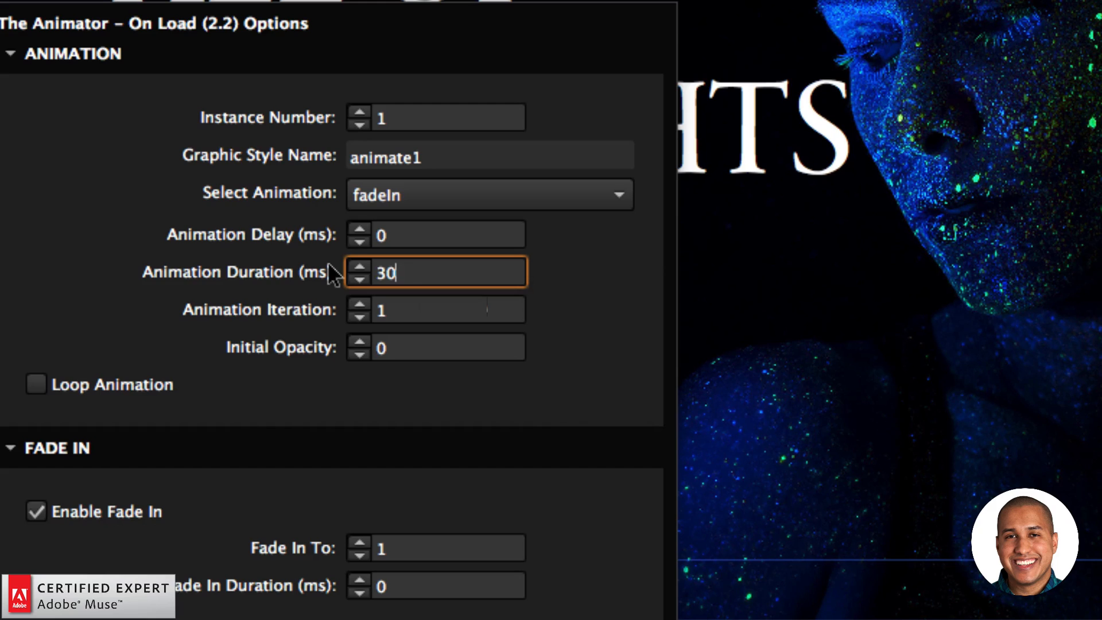
pyautogui.press('Return')
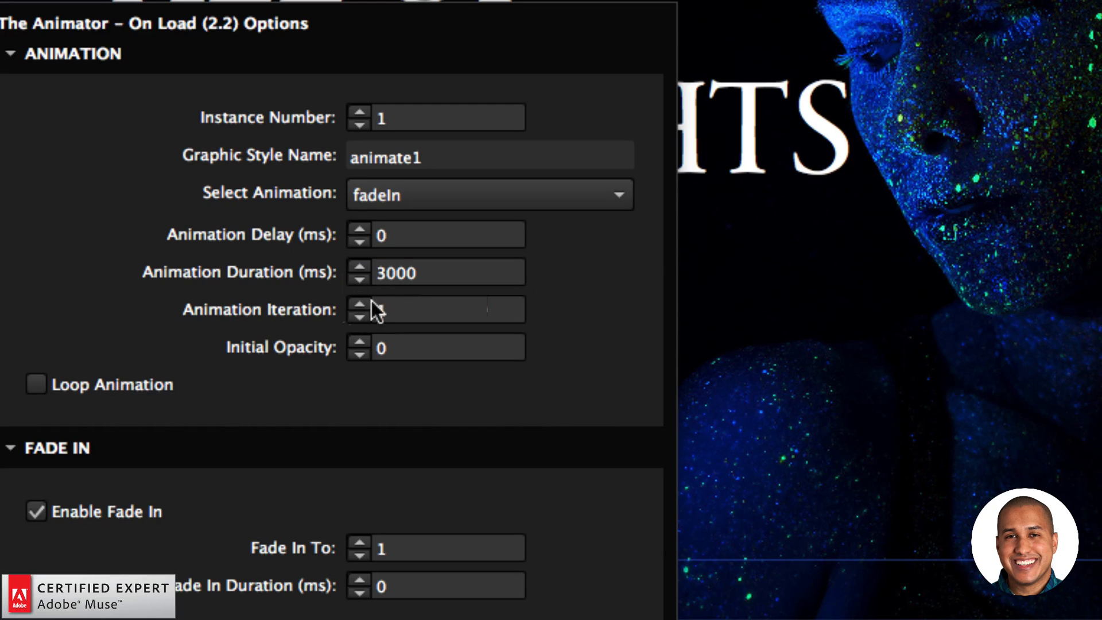
# Step: Set the On Load widget's initial opacity to 1 and disable its Fade In option
pyautogui.click(400, 347)
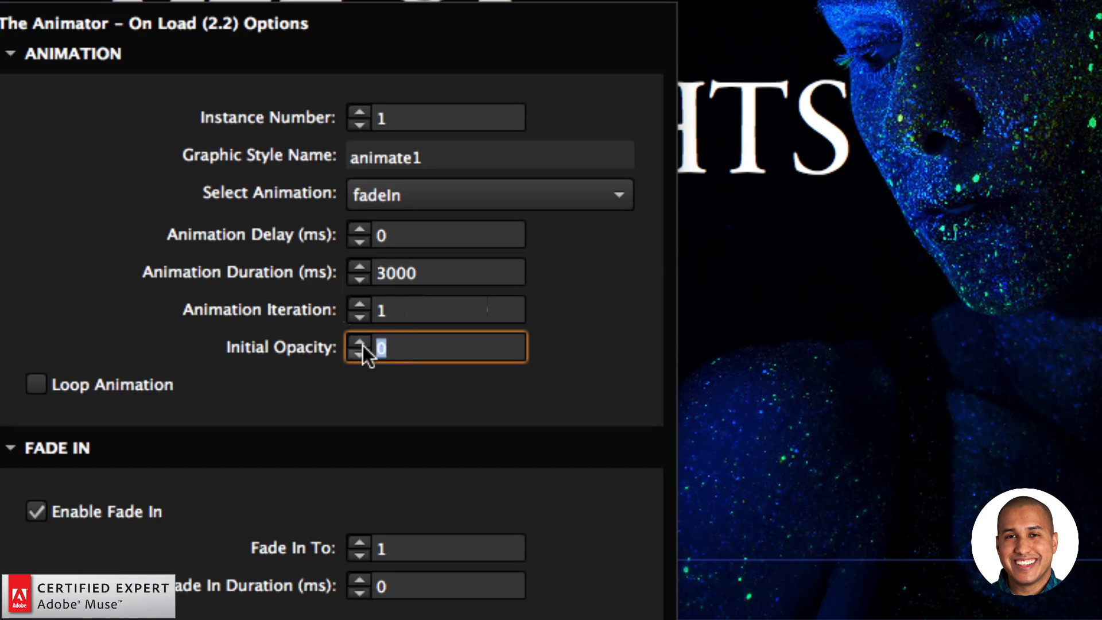
pyautogui.write('1')
pyautogui.press('Return')
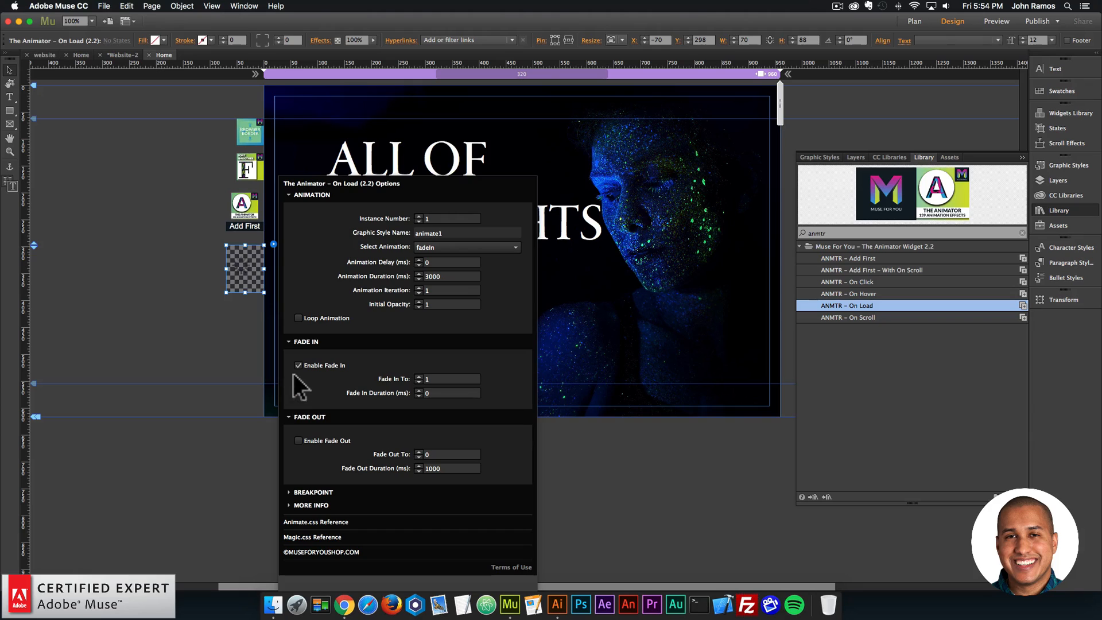
pyautogui.click(298, 366)
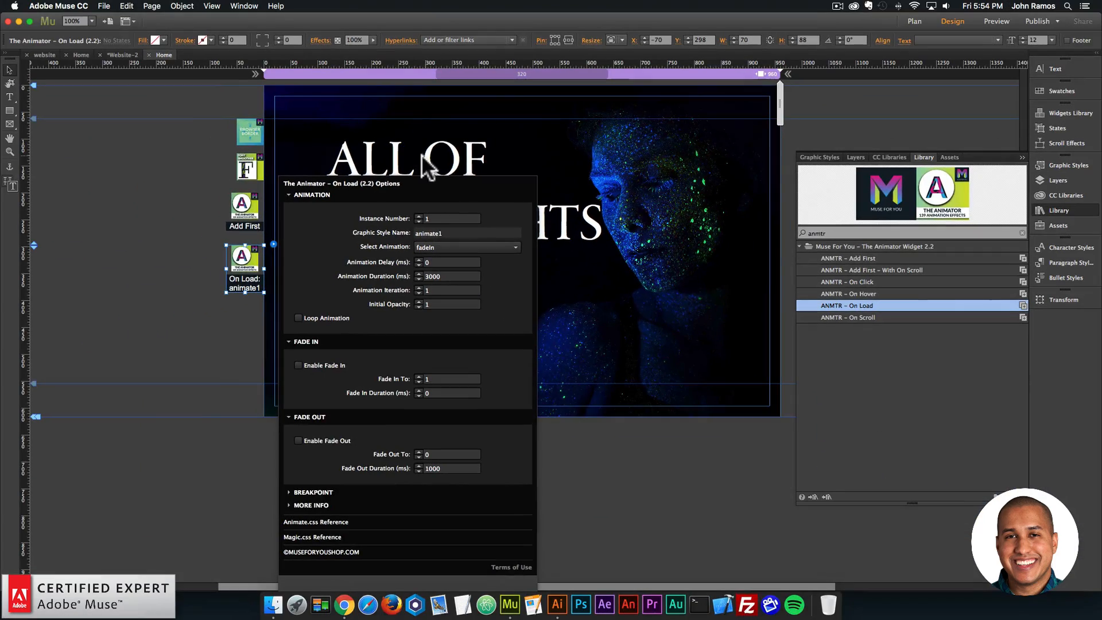
# Step: Create a graphic style for the "ALL OF THE LIGHTS" heading and name it animate1
pyautogui.click(427, 167)
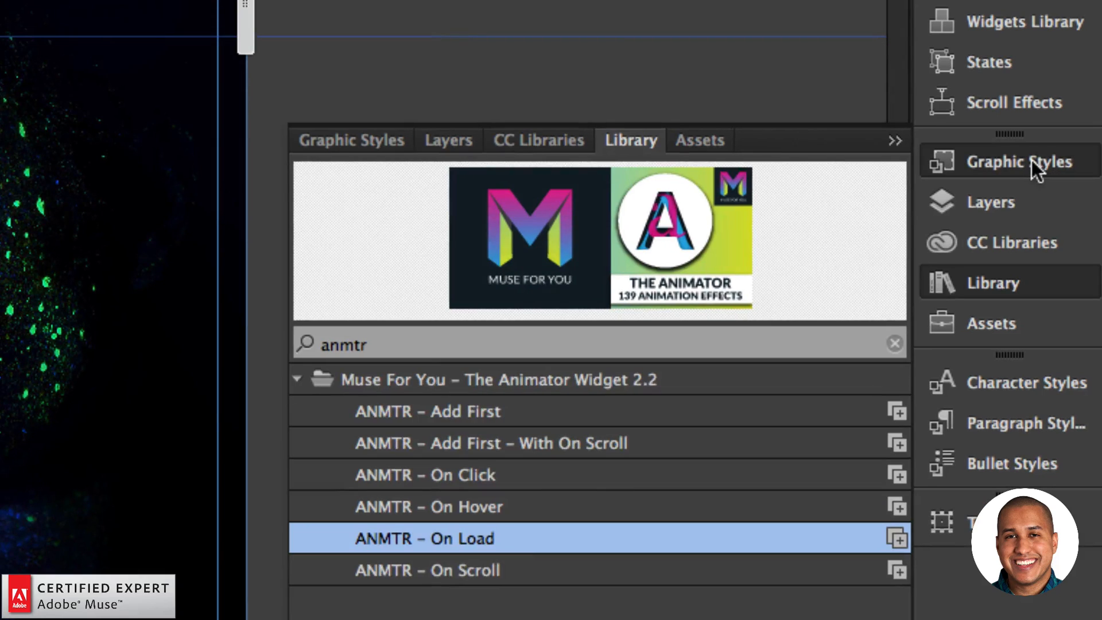
pyautogui.click(1069, 166)
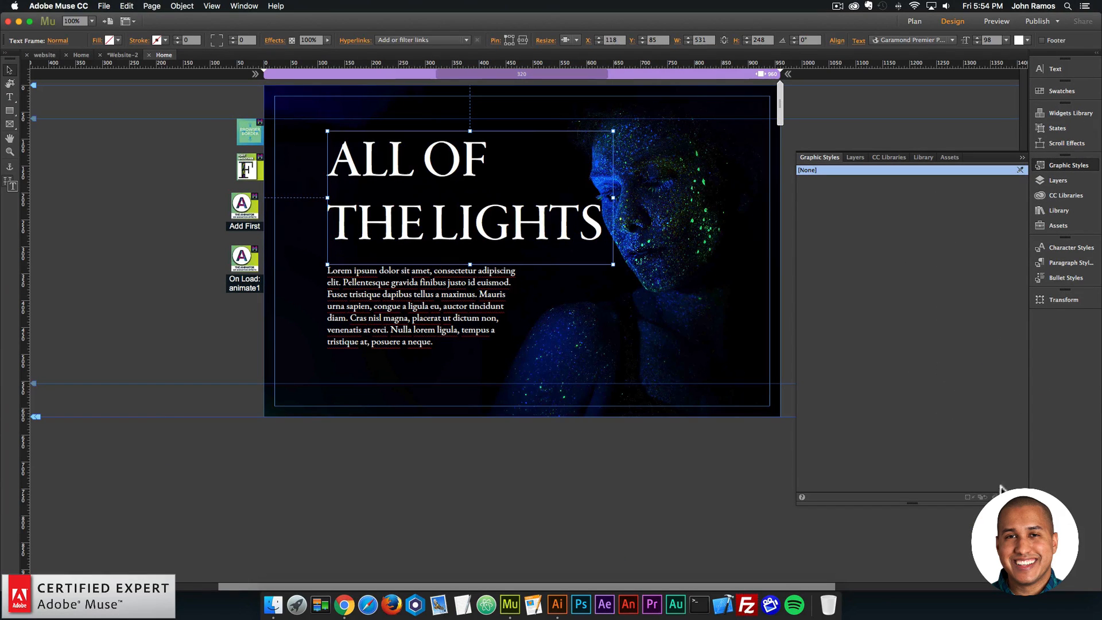
pyautogui.click(1007, 497)
pyautogui.doubleClick(804, 181)
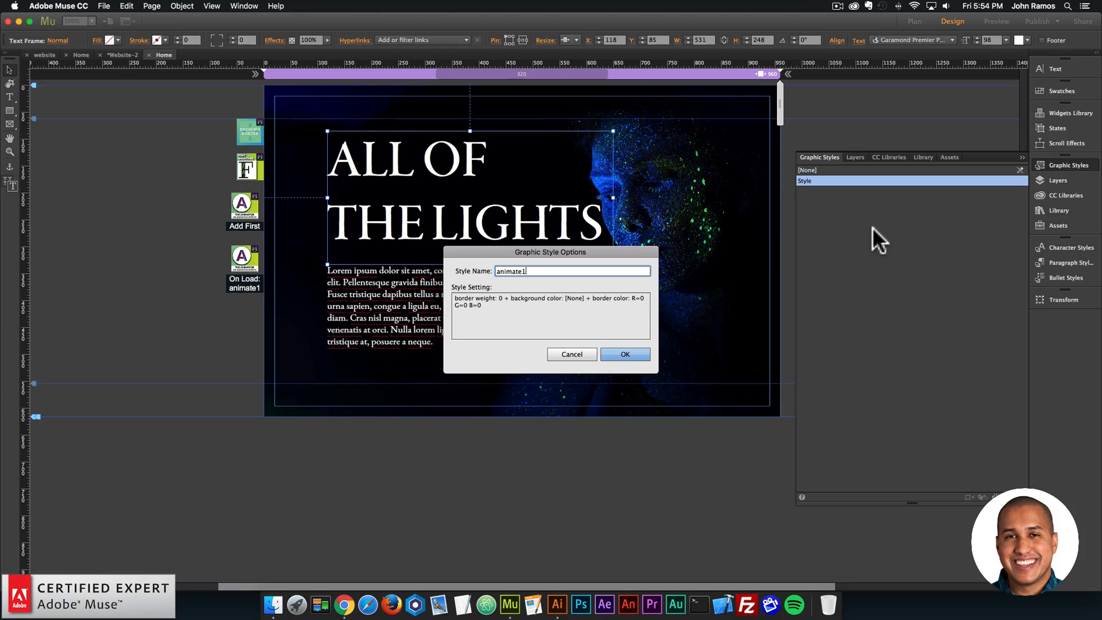
pyautogui.write('animate1')
pyautogui.press('Return')
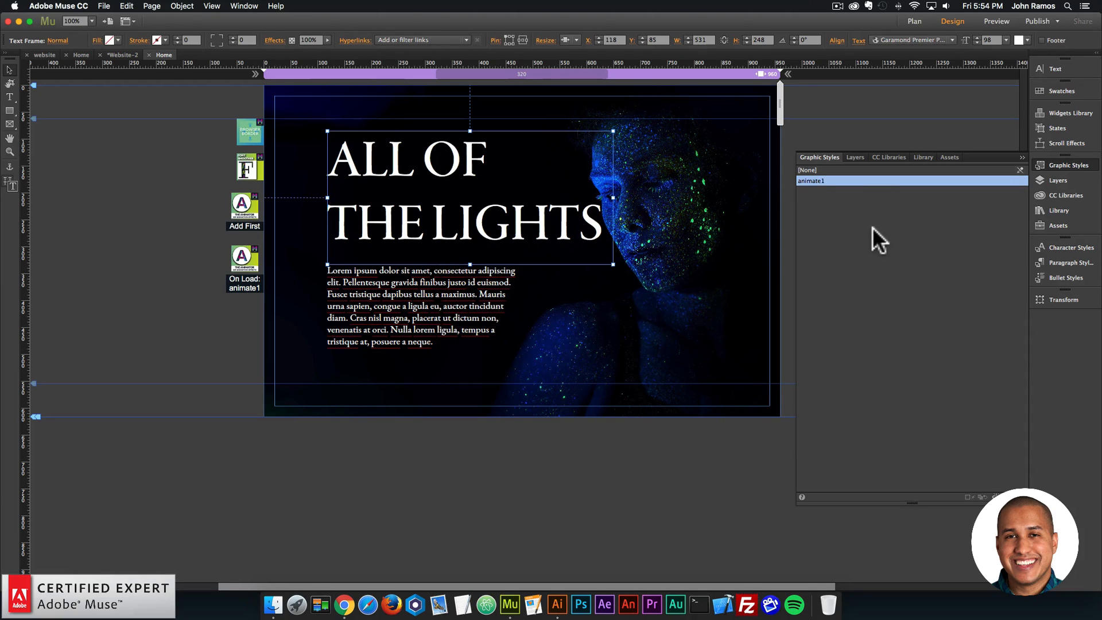
pyautogui.click(1056, 163)
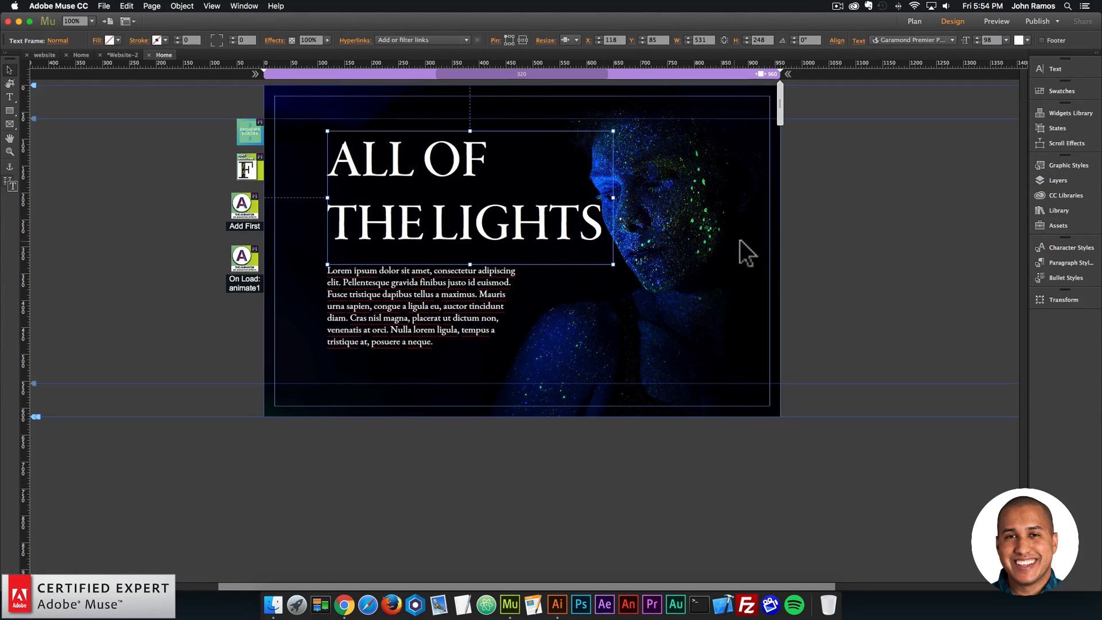
pyautogui.click(679, 247)
# Step: Preview the page in the browser to check the heading's fade-in animation, and return to the design
pyautogui.click(104, 6)
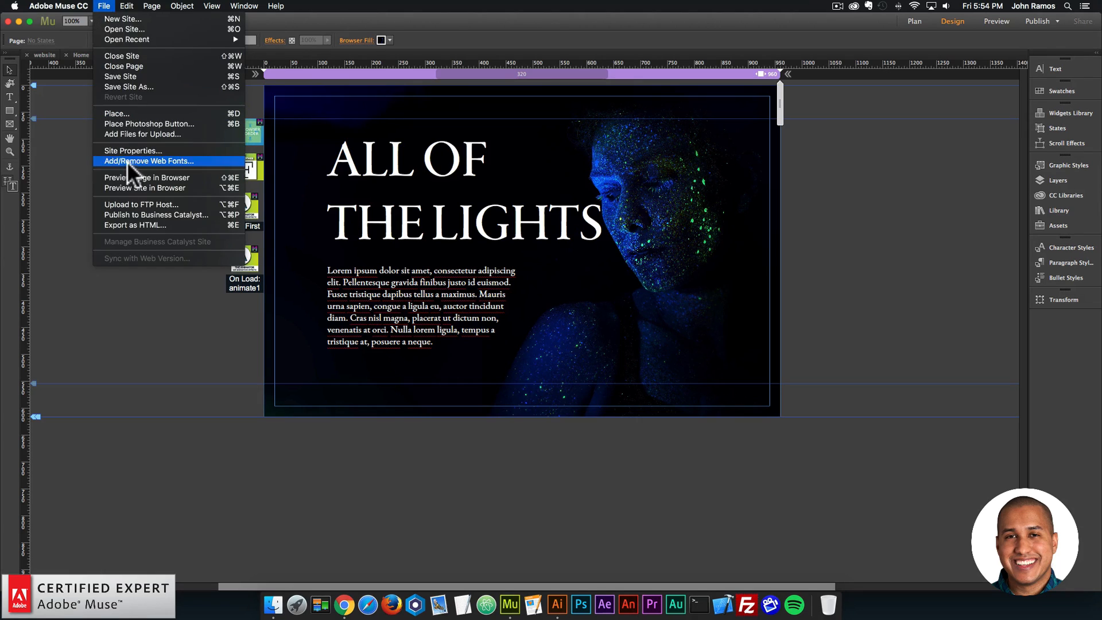
pyautogui.click(130, 177)
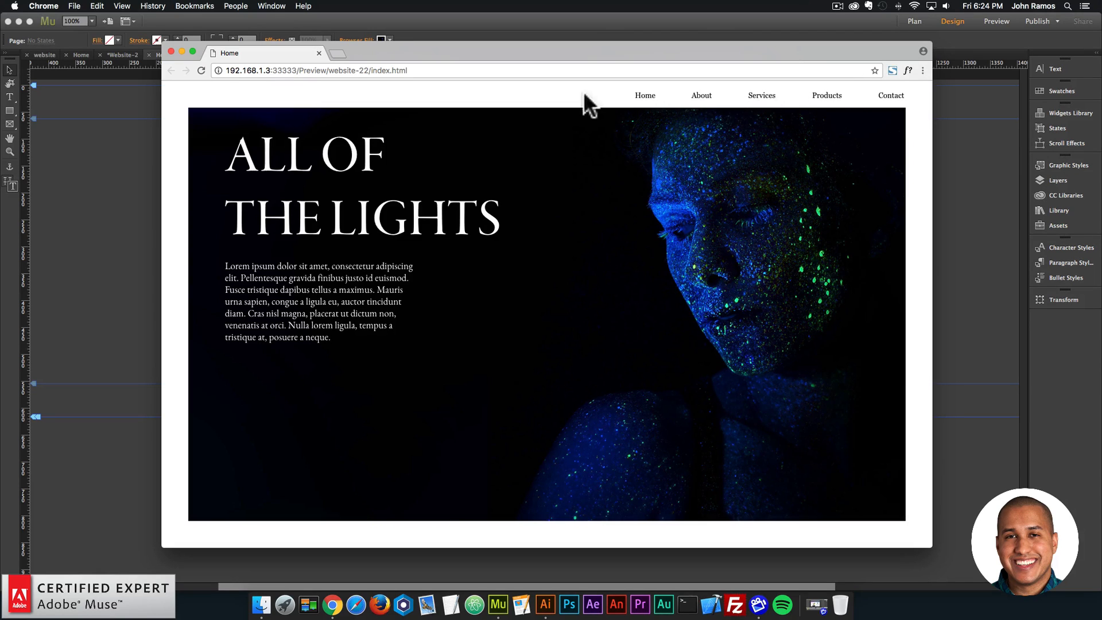
pyautogui.click(138, 164)
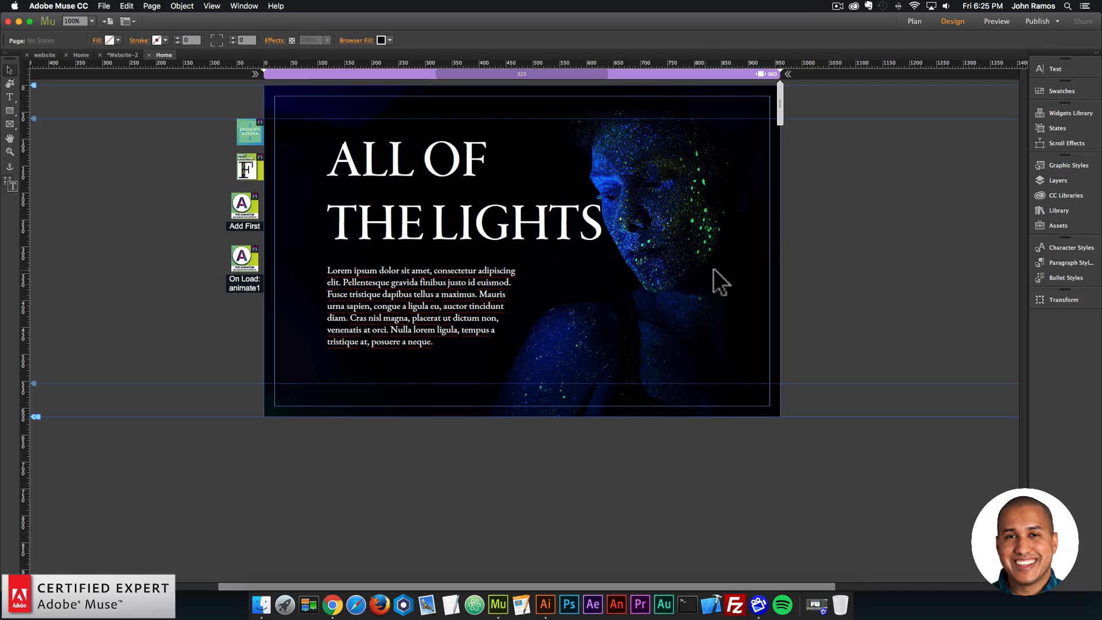
pyautogui.click(1059, 180)
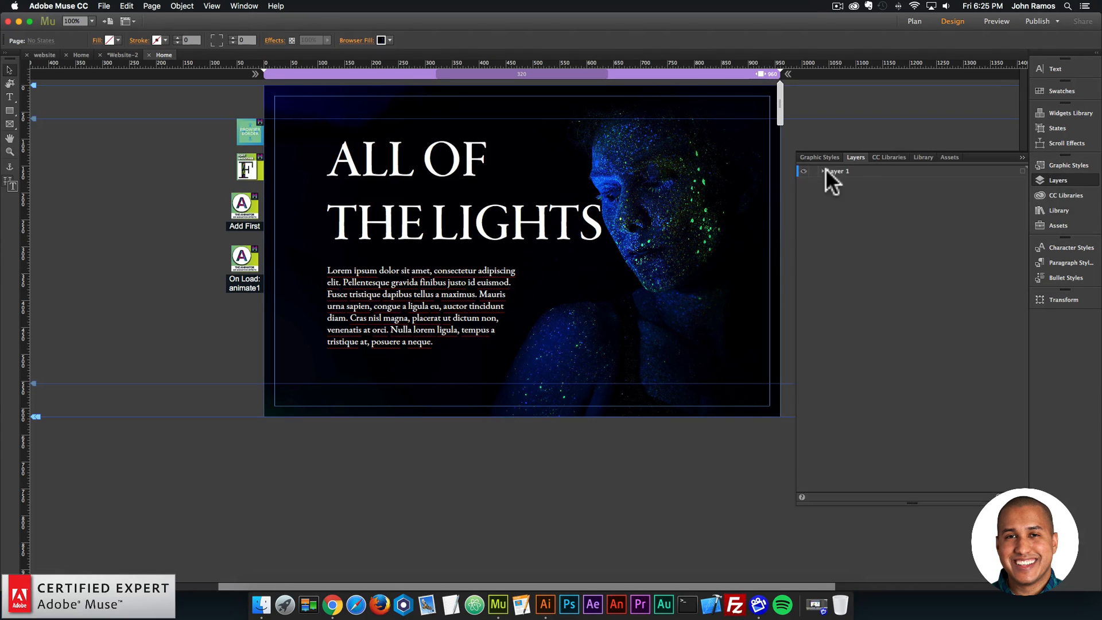
pyautogui.click(824, 170)
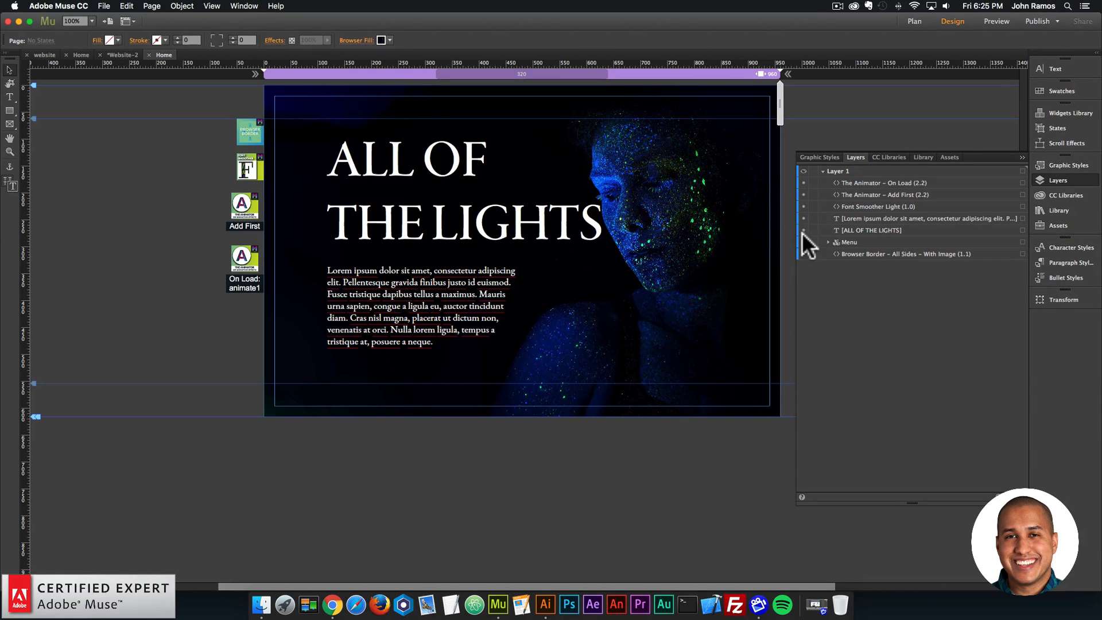
pyautogui.click(803, 254)
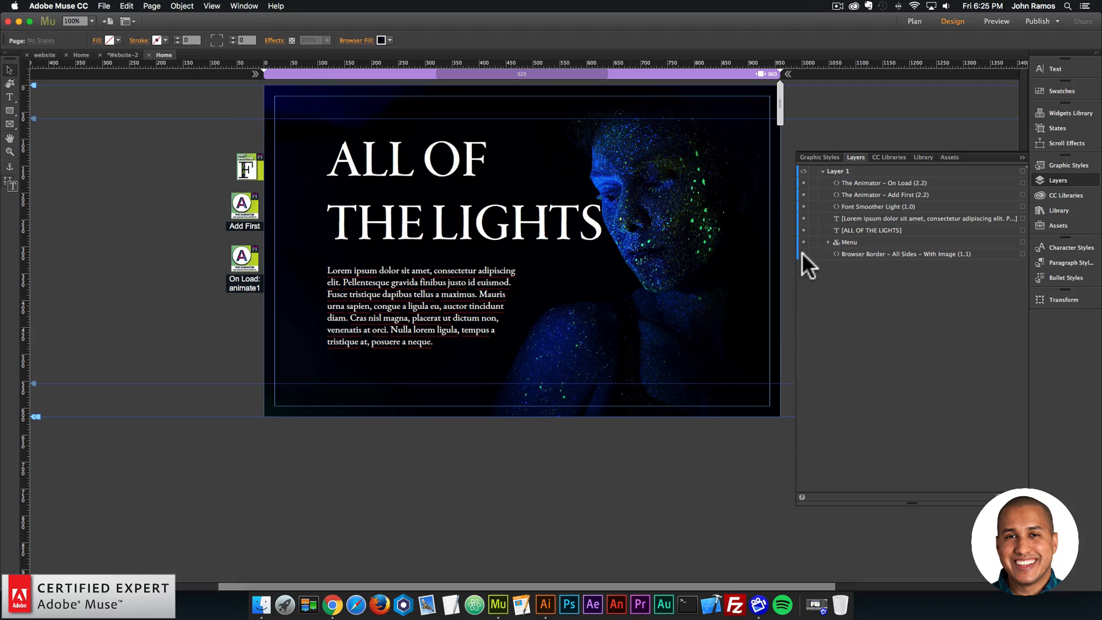
pyautogui.click(803, 253)
pyautogui.click(1052, 179)
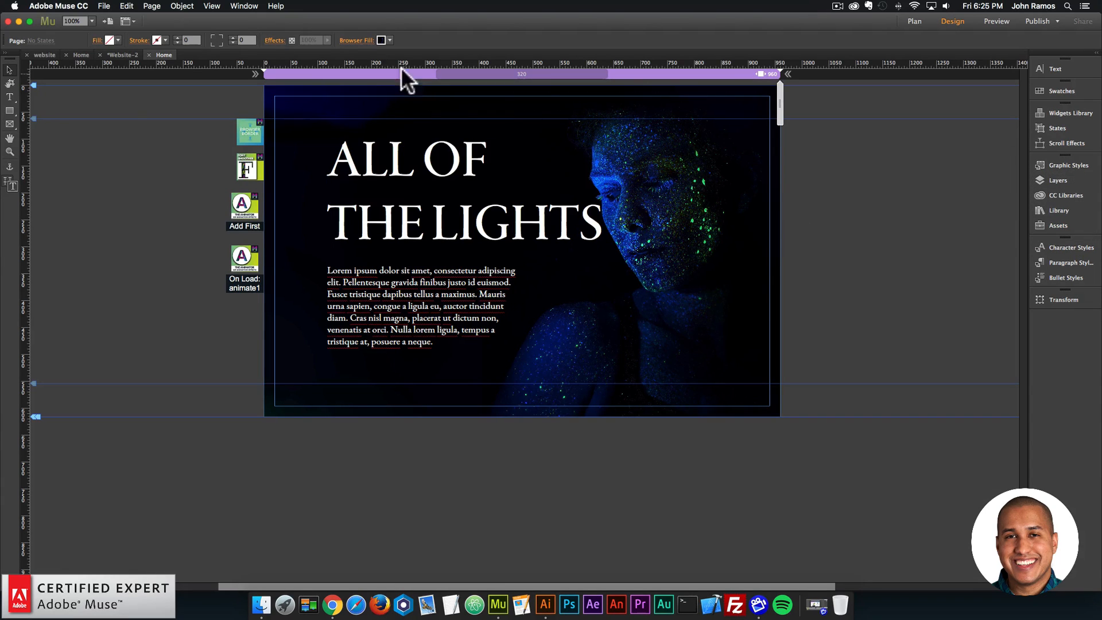
# Step: Set the page's browser fill to solid white so the black menu text can be edited
pyautogui.click(361, 41)
pyautogui.click(452, 121)
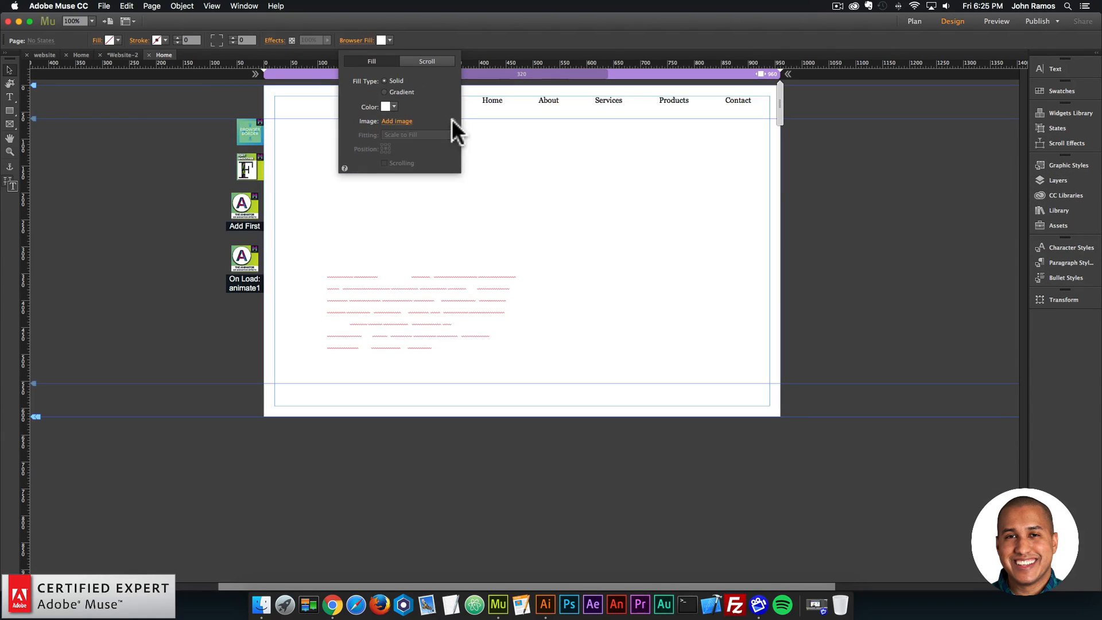
pyautogui.click(660, 98)
pyautogui.click(662, 97)
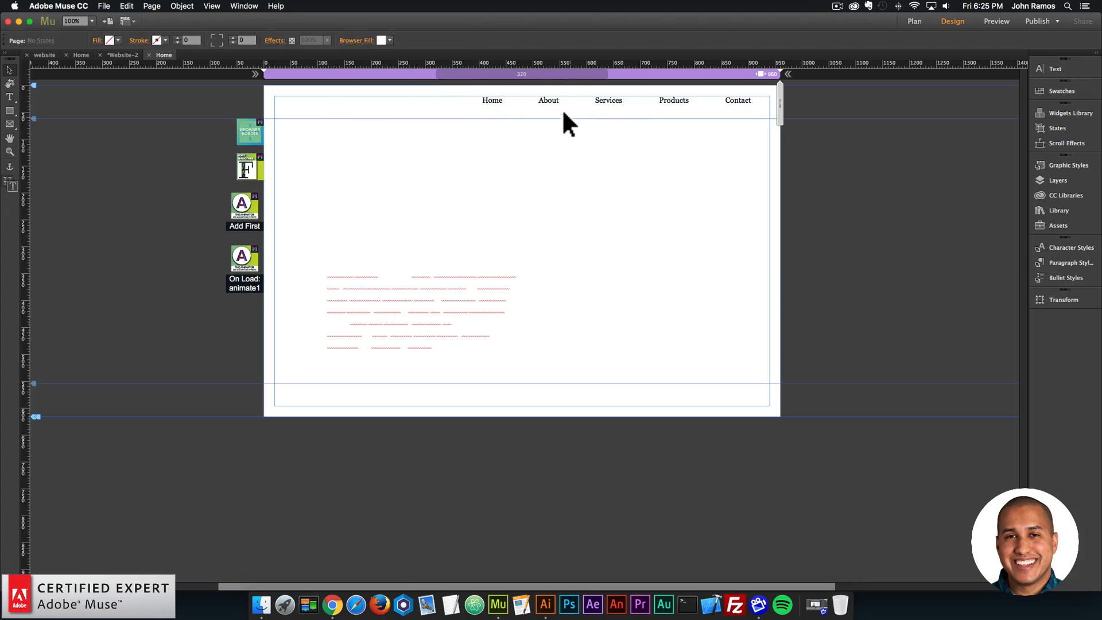
# Step: Enable the Fade transition for the Home menu label's Rollover state with a duration of 0.3 s
pyautogui.click(502, 102)
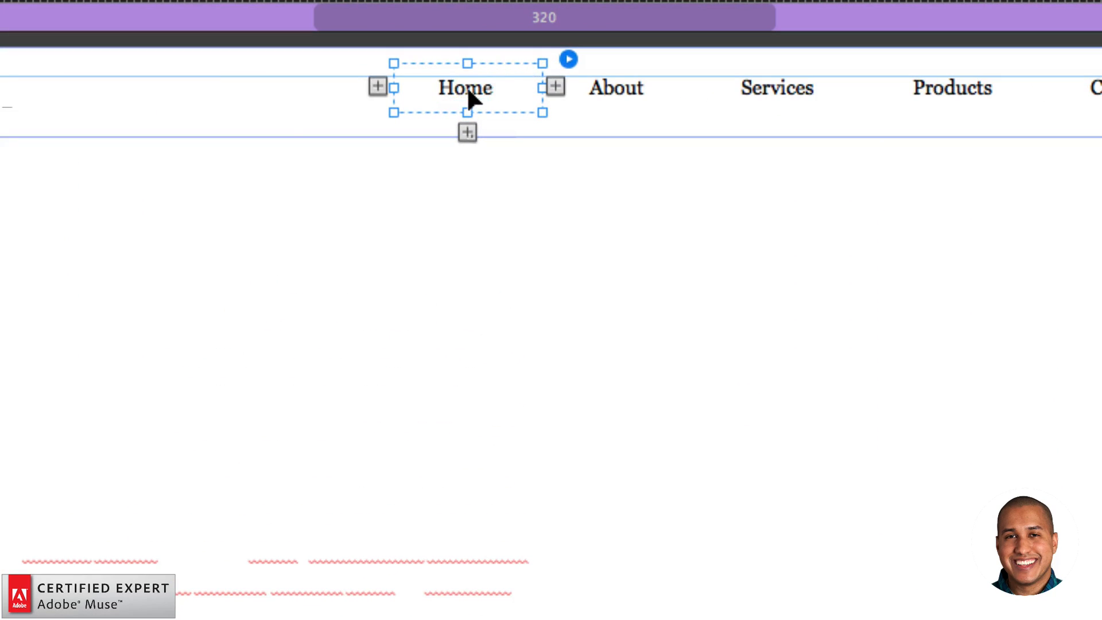
pyautogui.click(493, 100)
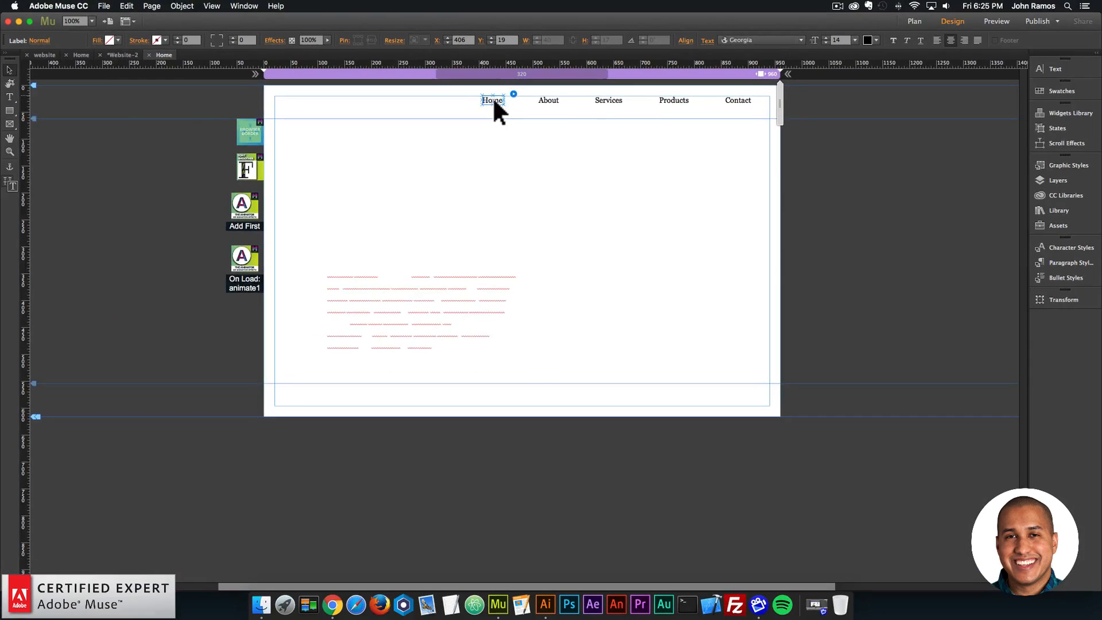
pyautogui.hscroll(-2, 468, 90)
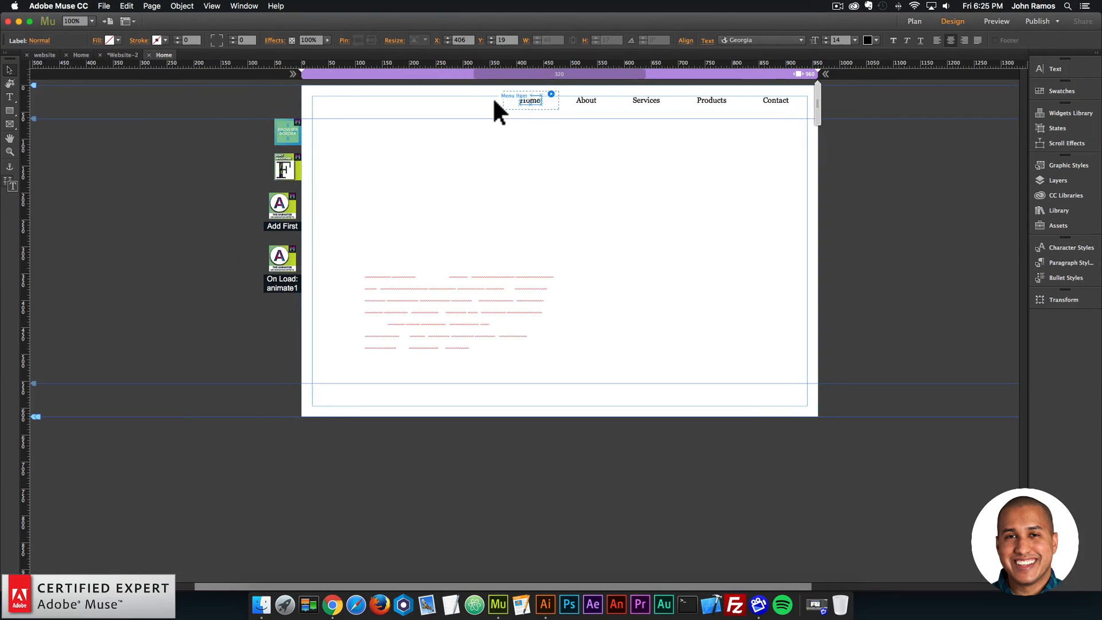
pyautogui.hscroll(5, 467, 90)
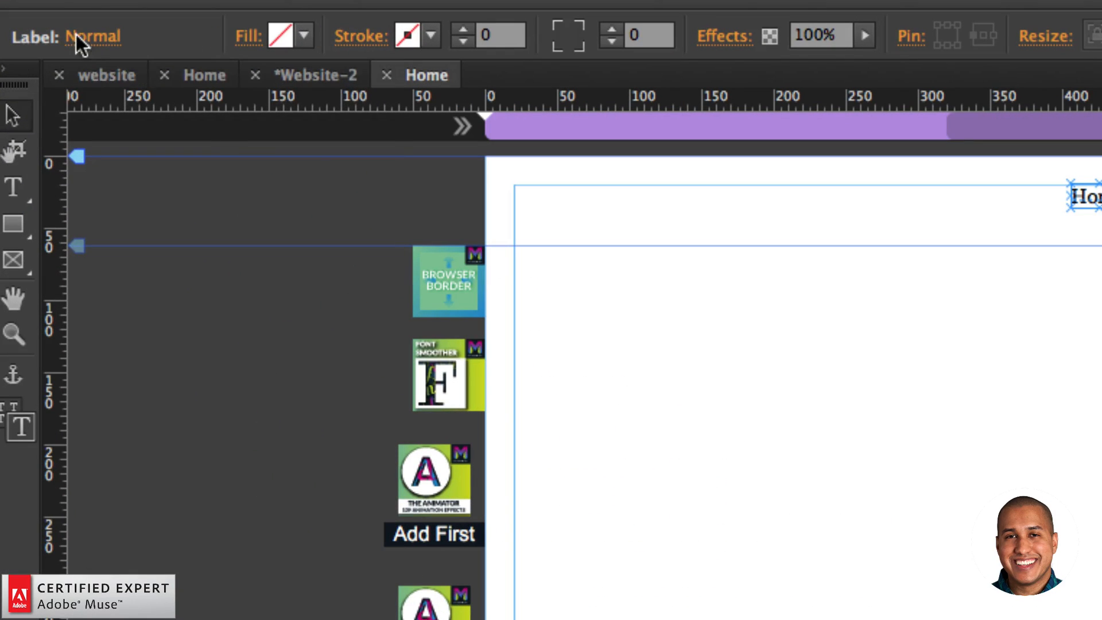
pyautogui.click(80, 36)
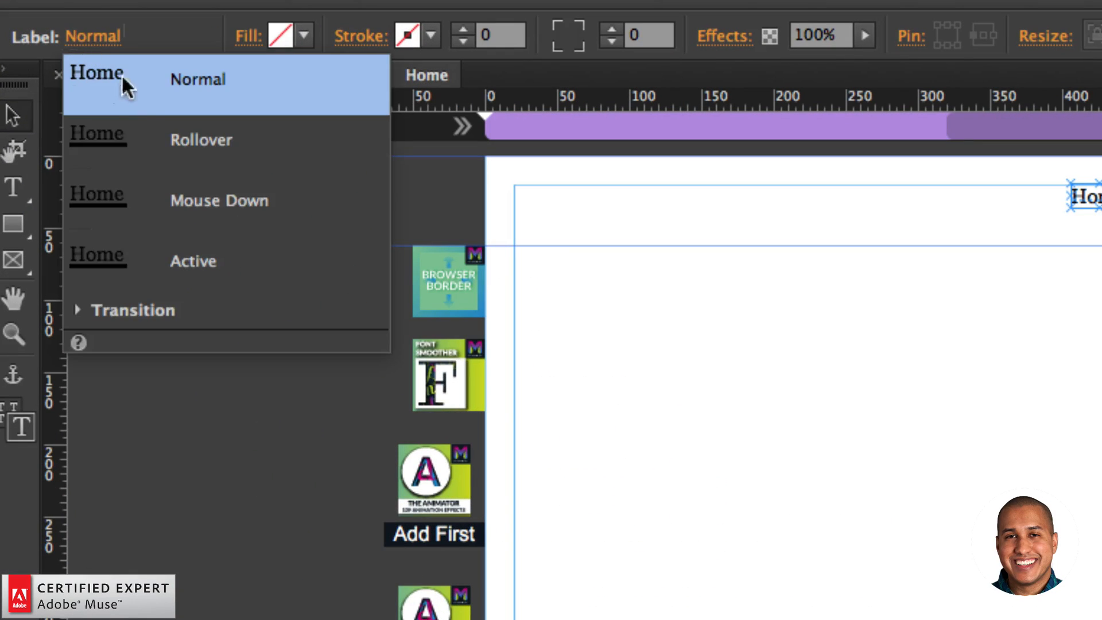
pyautogui.click(148, 139)
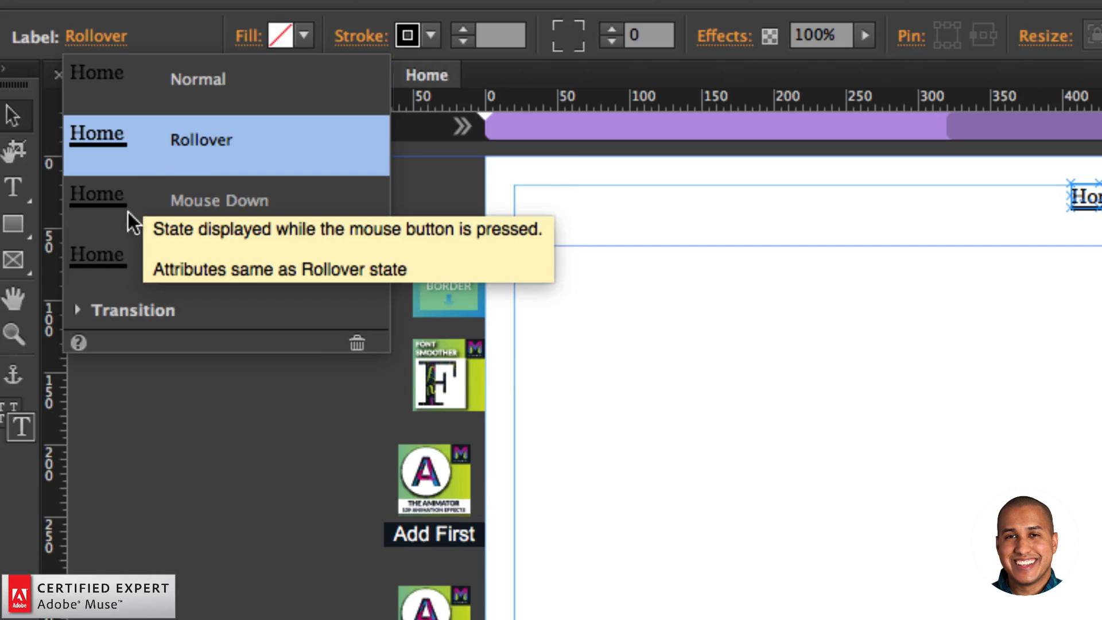
pyautogui.click(77, 310)
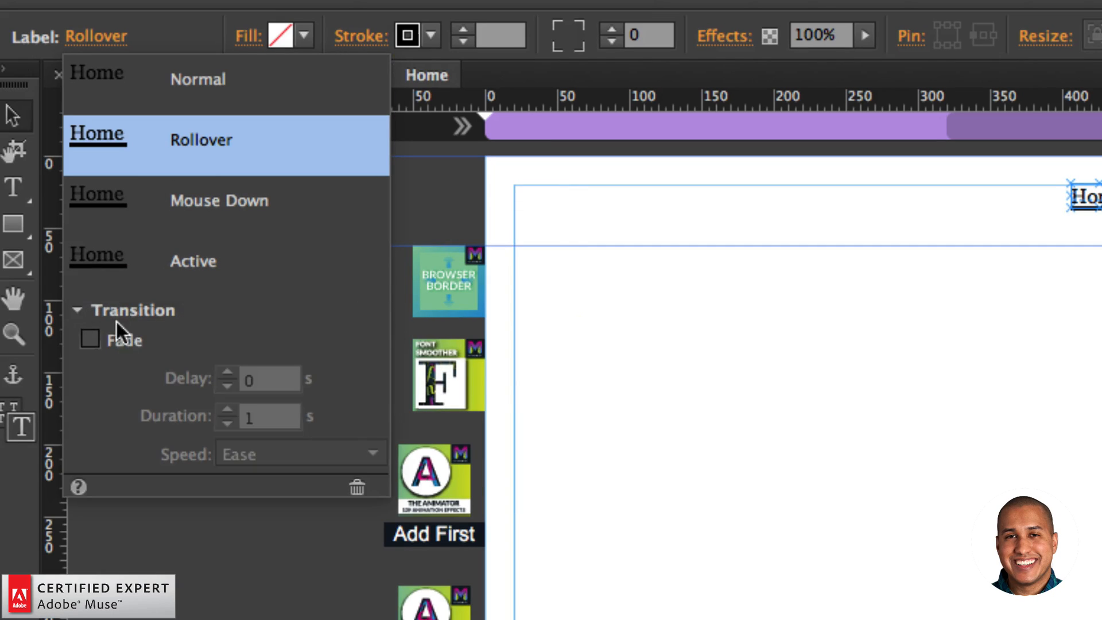
pyautogui.click(90, 337)
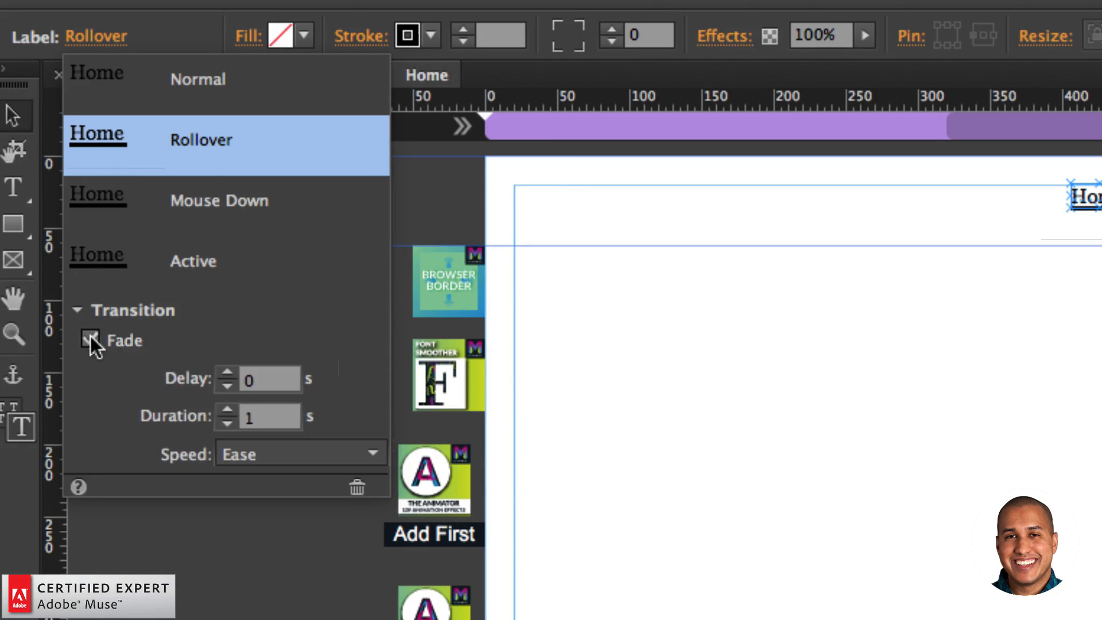
pyautogui.doubleClick(253, 417)
pyautogui.write('0.3')
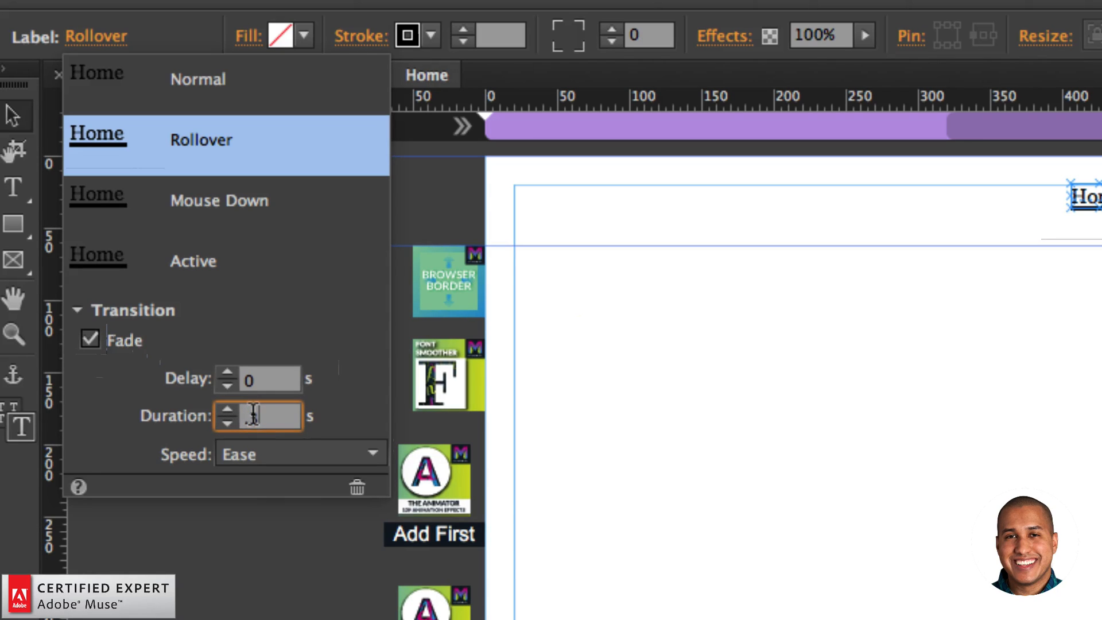
pyautogui.press('Return')
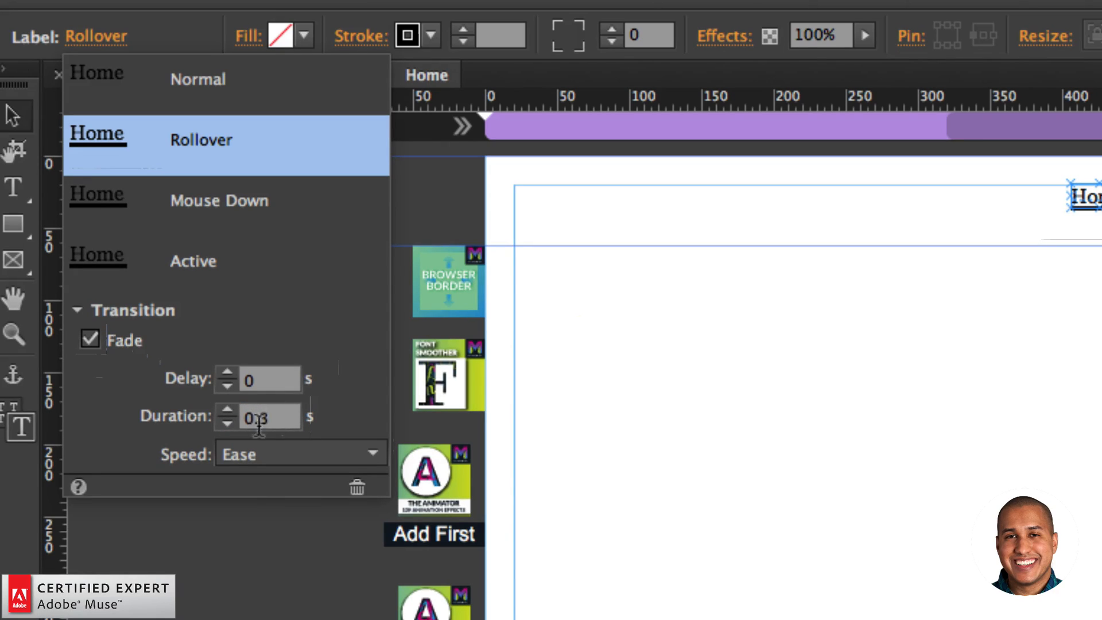
# Step: Enable Fade for the Home label's Active state with a duration of 0.3 s and speed Ease In/Out
pyautogui.click(179, 200)
pyautogui.click(185, 259)
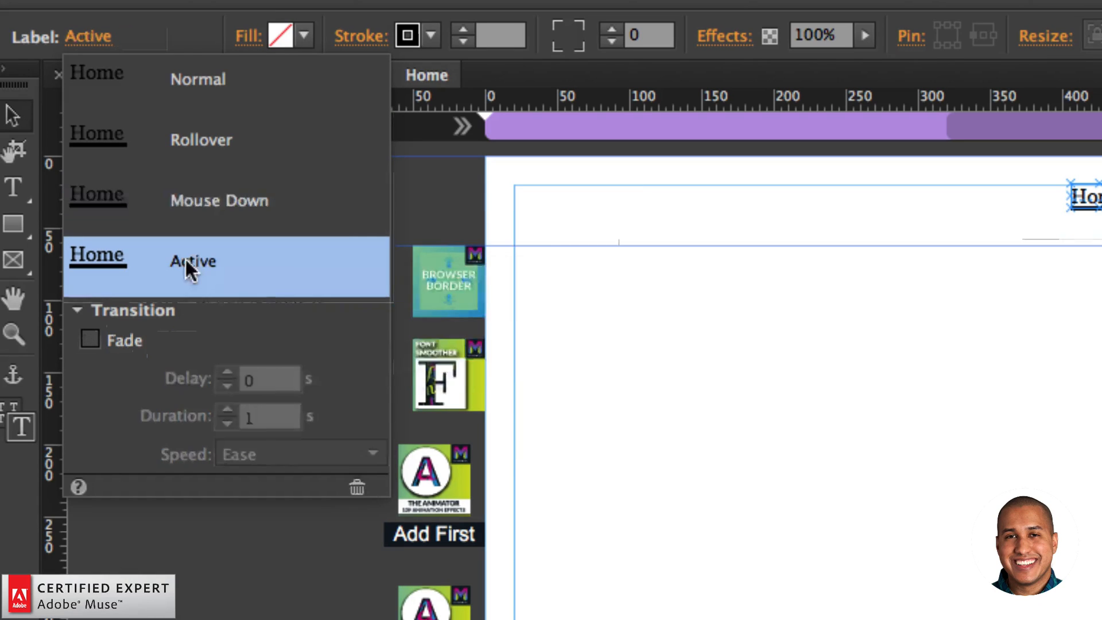
pyautogui.click(93, 338)
pyautogui.click(248, 417)
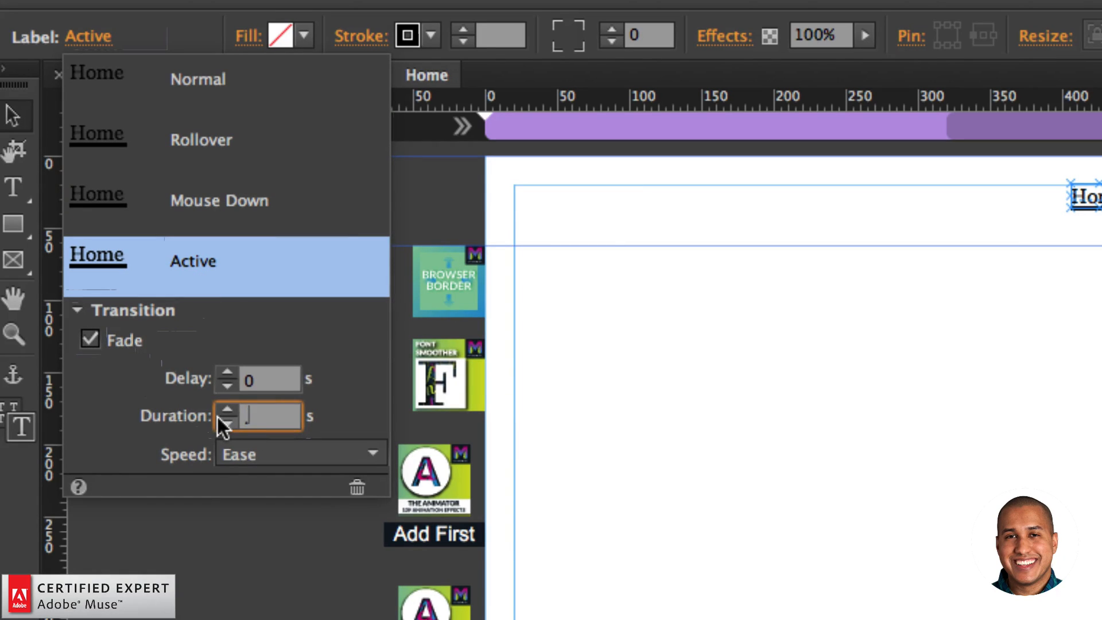
pyautogui.write('.3')
pyautogui.press('Return')
pyautogui.click(267, 449)
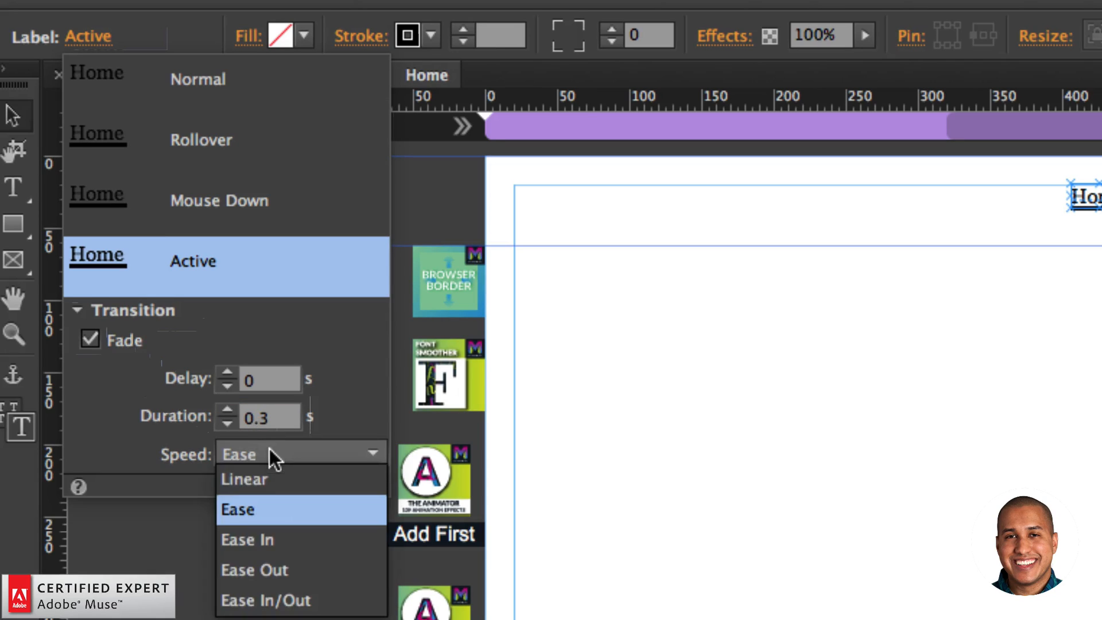
pyautogui.click(266, 600)
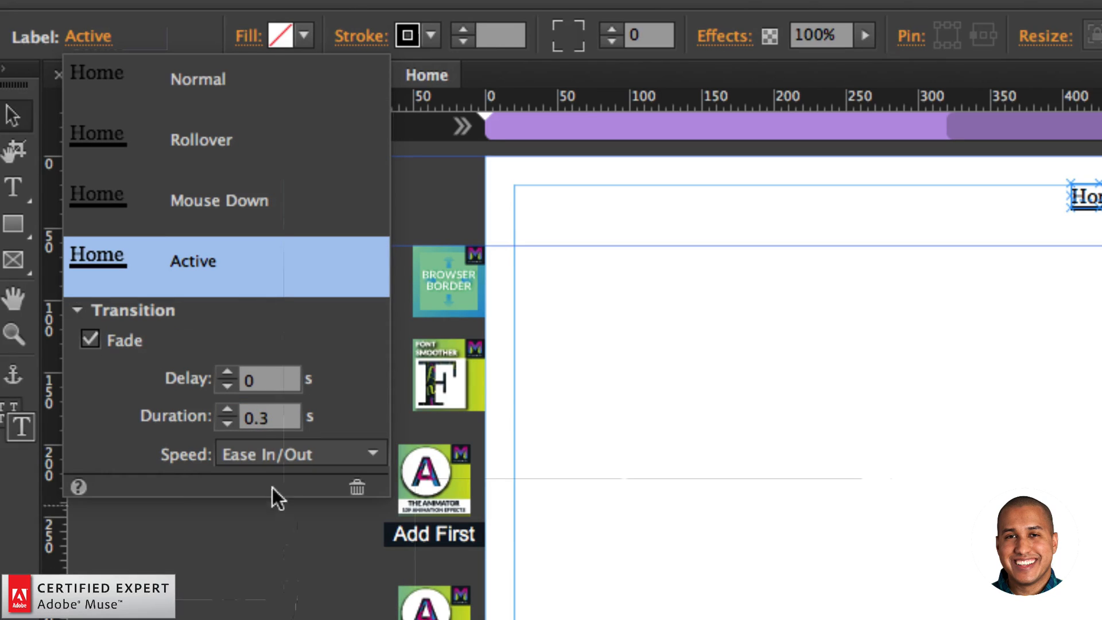
# Step: Set the transition speed to Ease In/Out for the Home label's Mouse Down and Rollover states
pyautogui.click(129, 195)
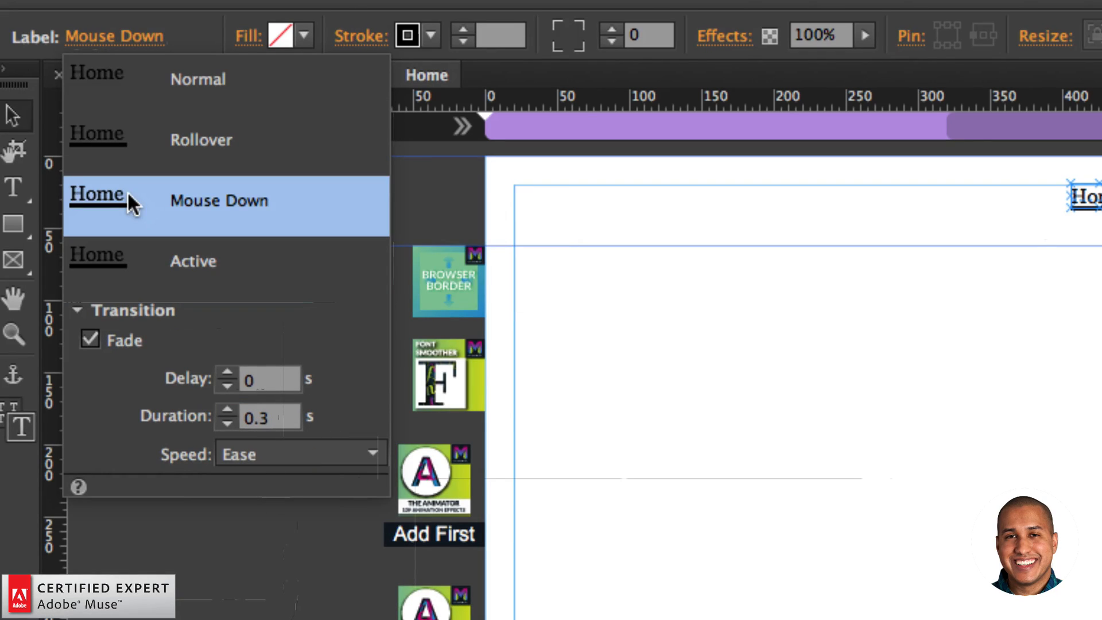
pyautogui.click(255, 453)
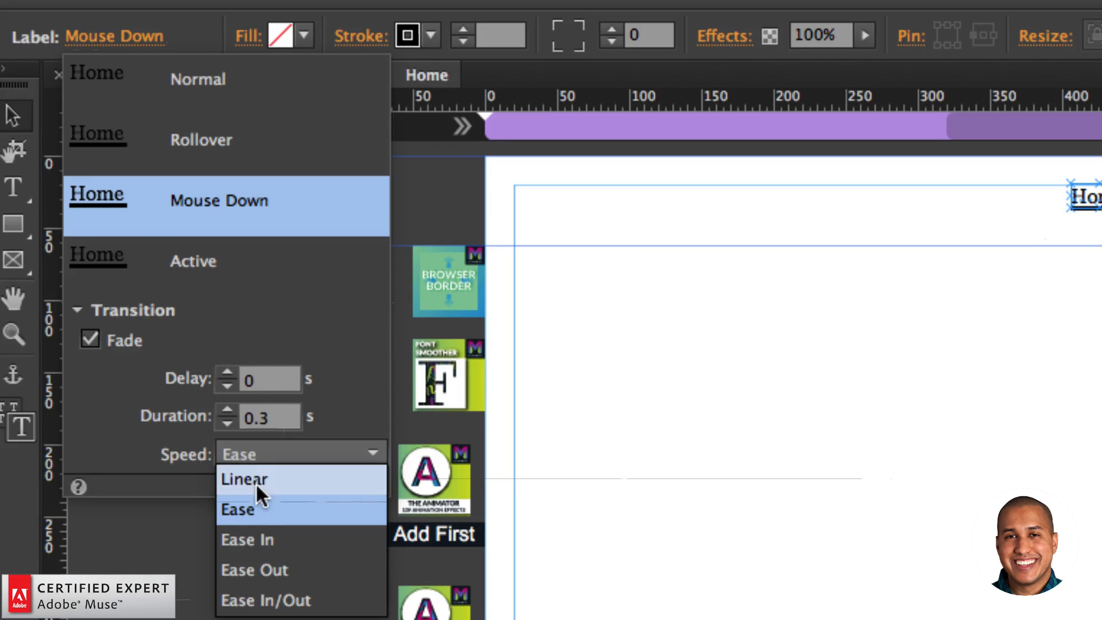
pyautogui.click(275, 603)
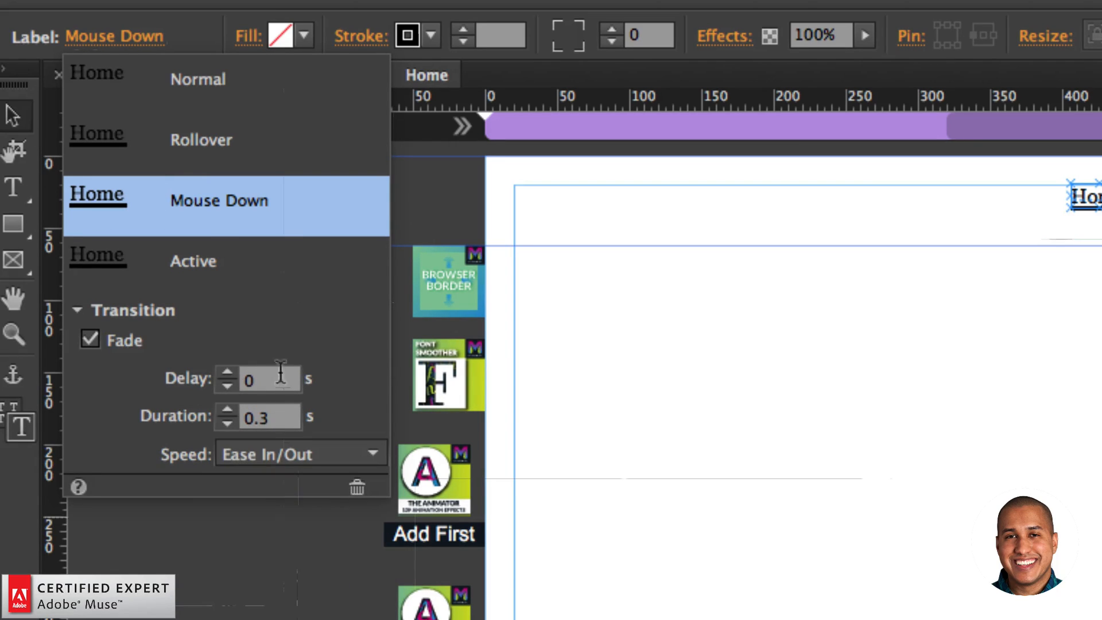
pyautogui.click(198, 162)
pyautogui.click(283, 450)
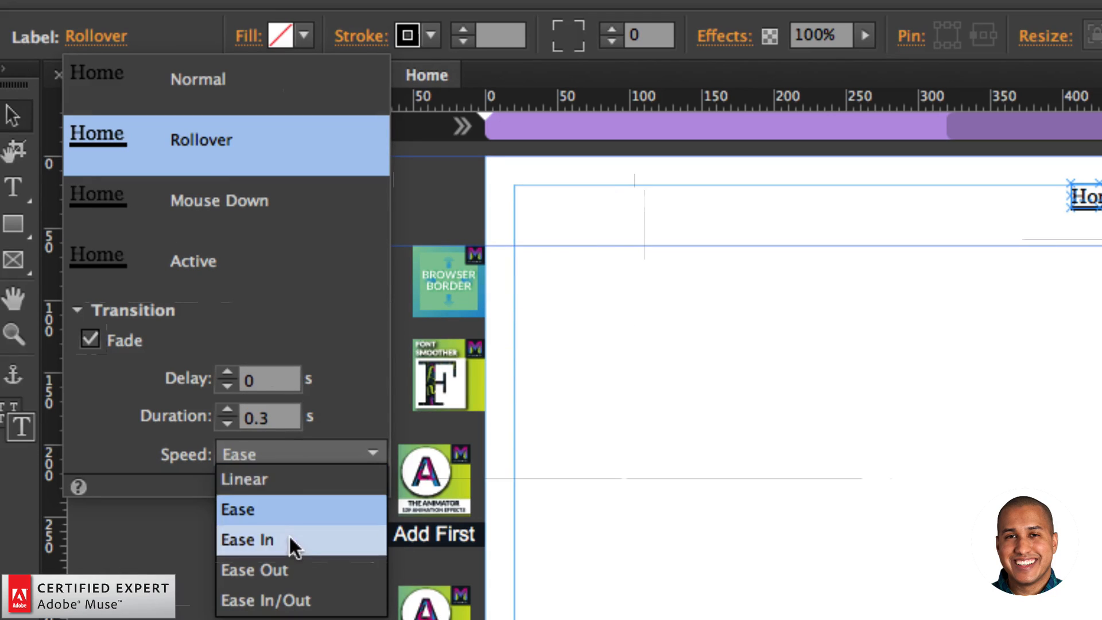
pyautogui.click(274, 603)
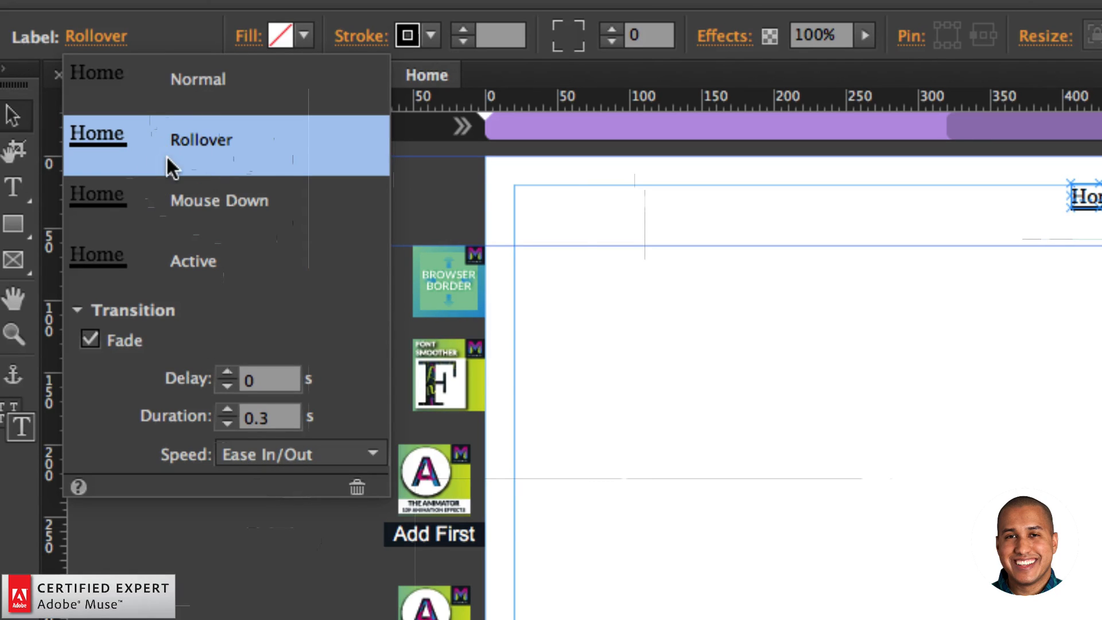
pyautogui.moveTo(199, 160)
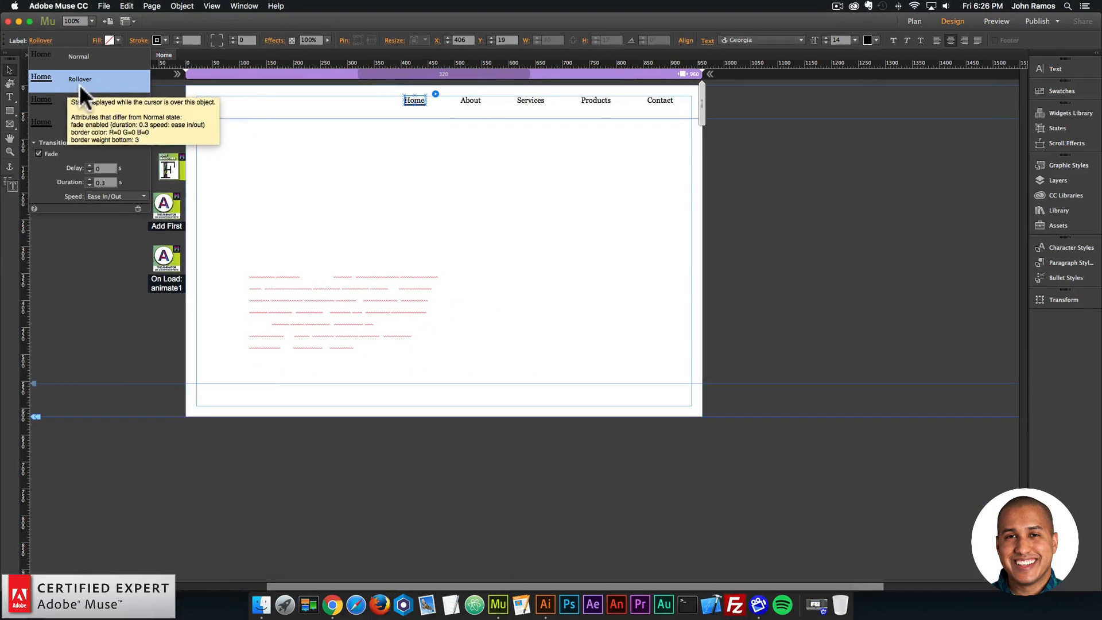
pyautogui.click(815, 215)
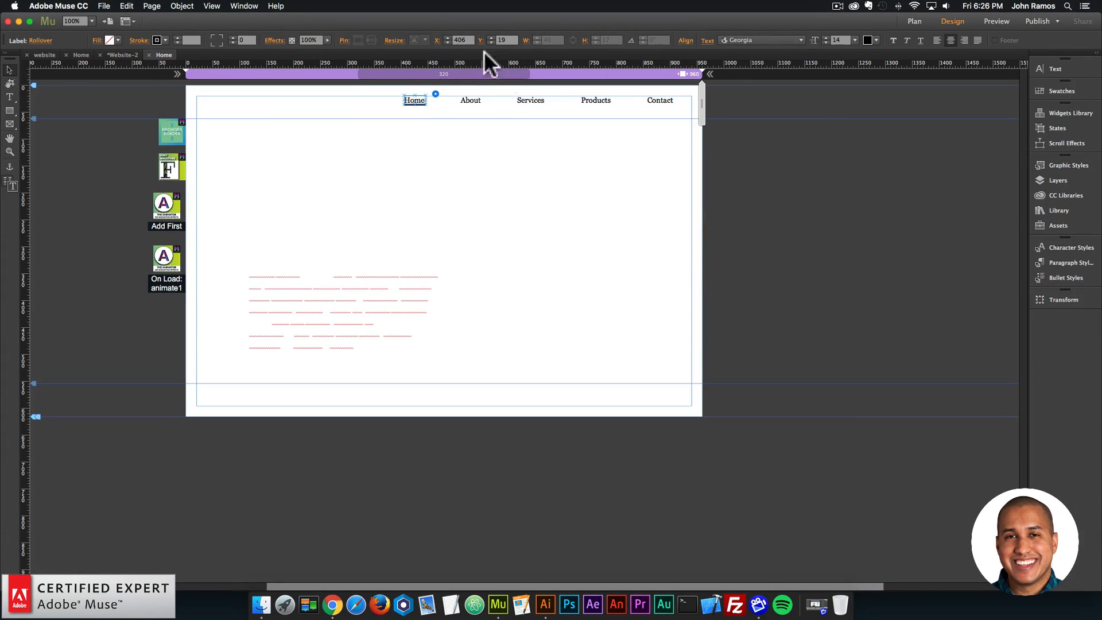
# Step: Add the dark blue speckled portrait image back to the page's browser fill
pyautogui.click(781, 189)
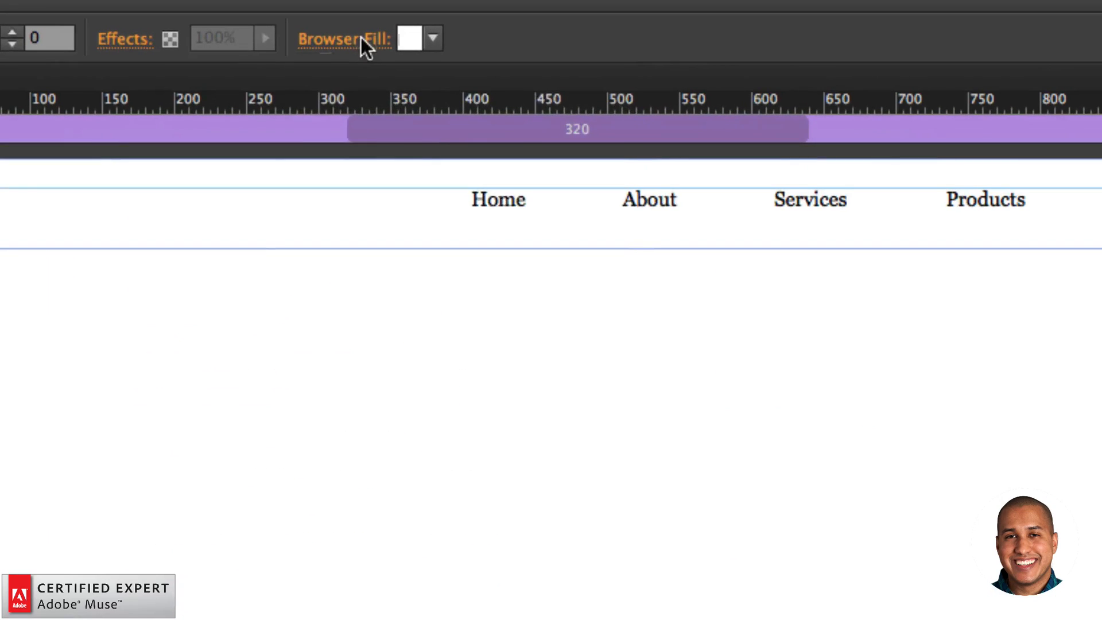
pyautogui.click(365, 41)
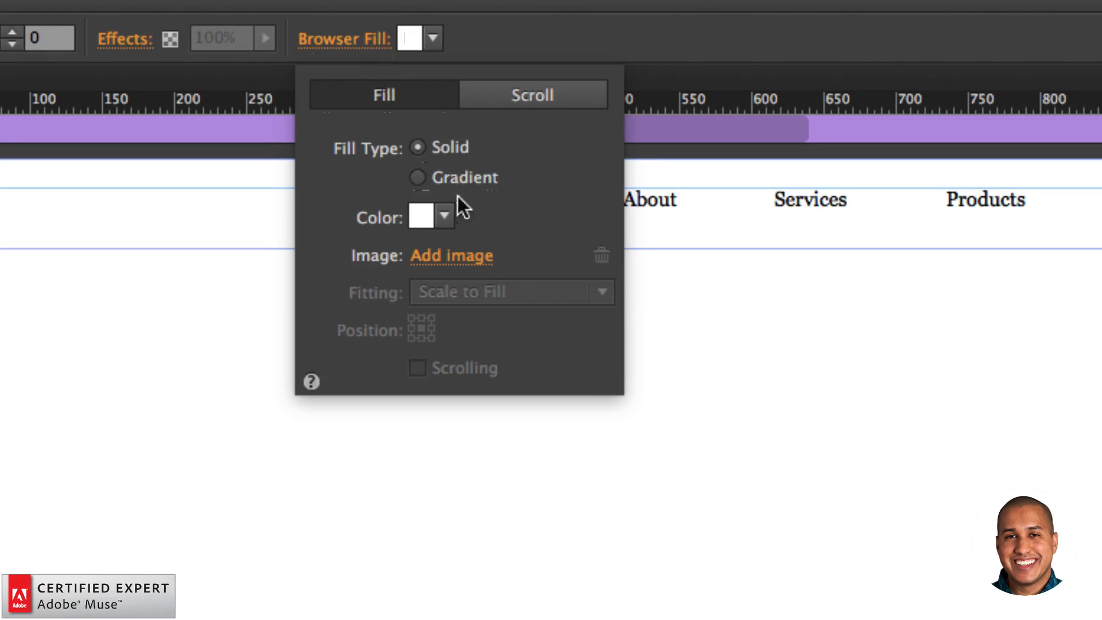
pyautogui.click(447, 253)
pyautogui.click(605, 241)
pyautogui.doubleClick(603, 240)
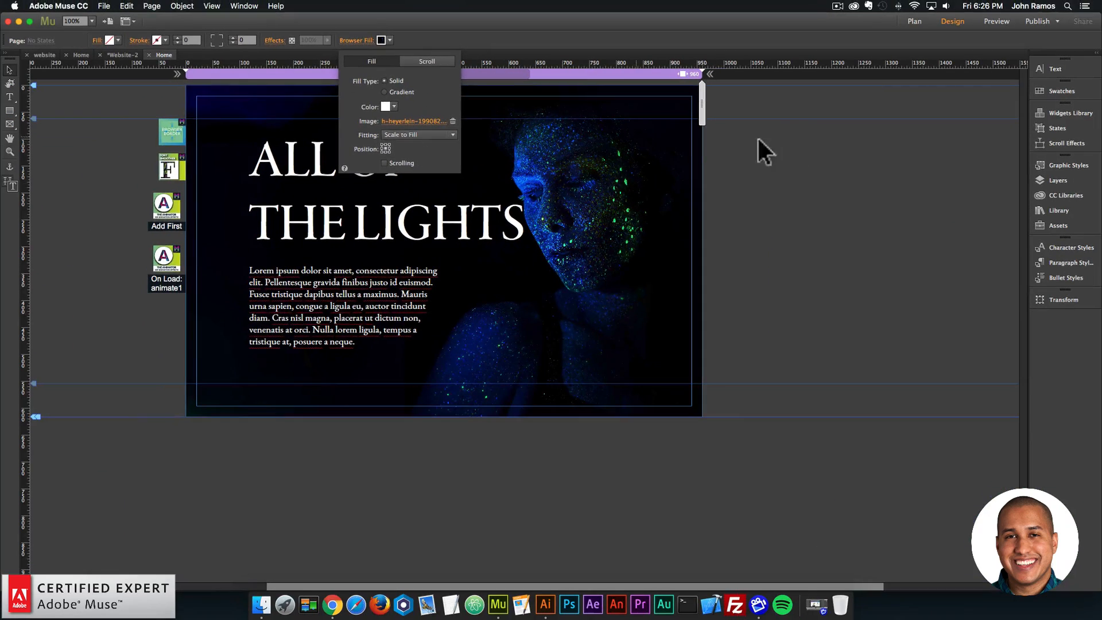
pyautogui.click(796, 139)
# Step: Preview the page in the browser to check the menu's rollover underline fade, and return to the design
pyautogui.click(104, 6)
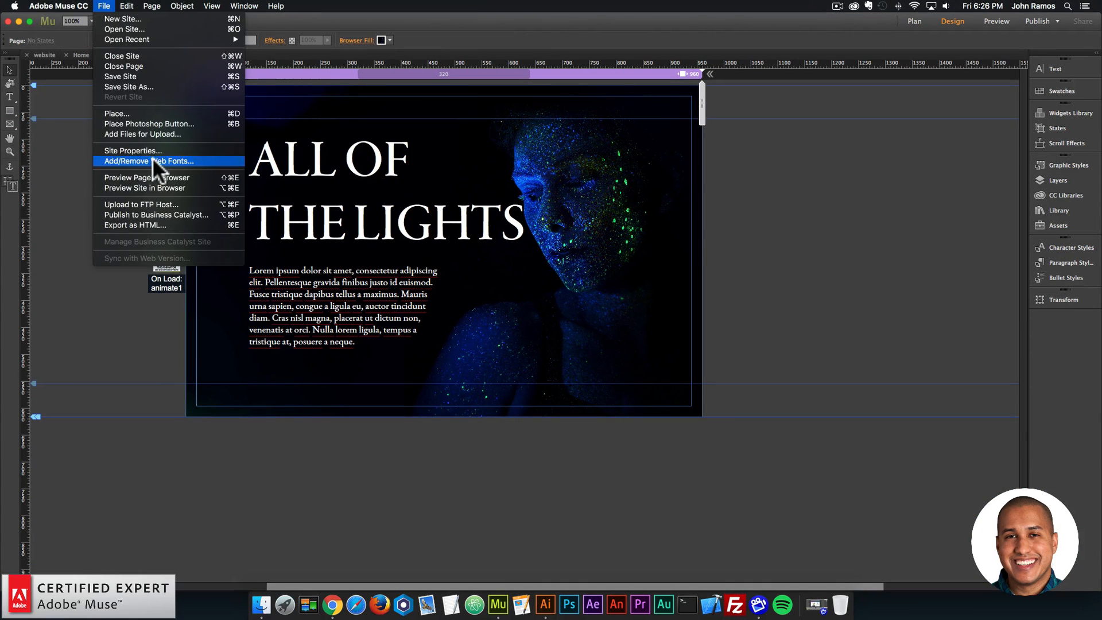
pyautogui.click(140, 177)
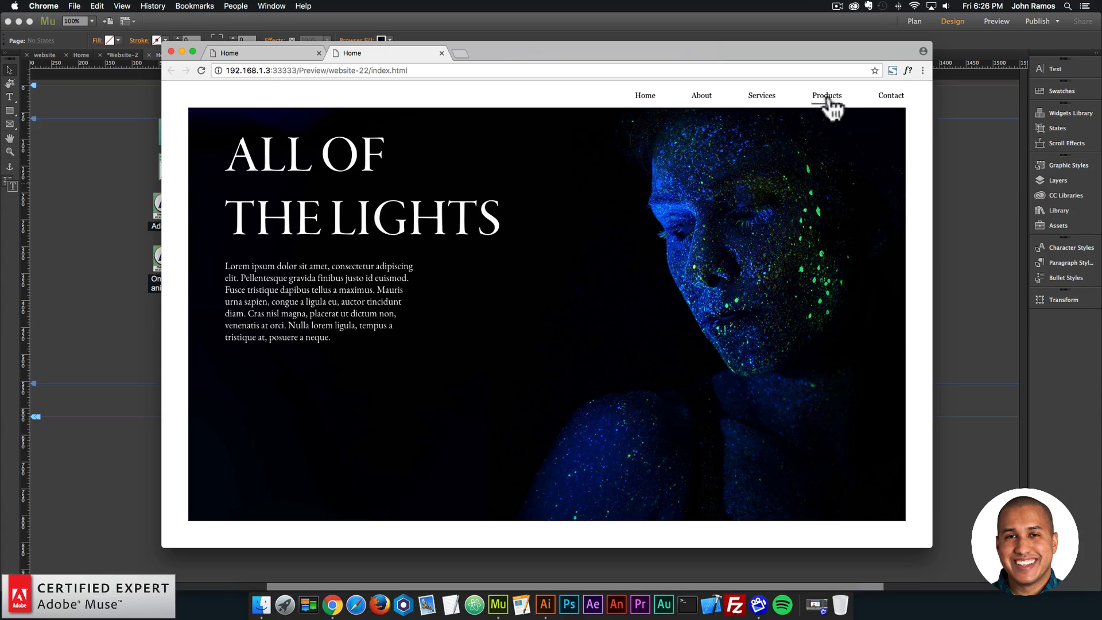
pyautogui.click(130, 165)
# Step: Change the Home menu label's font to Questa Grande and preview the page in the browser
pyautogui.click(412, 106)
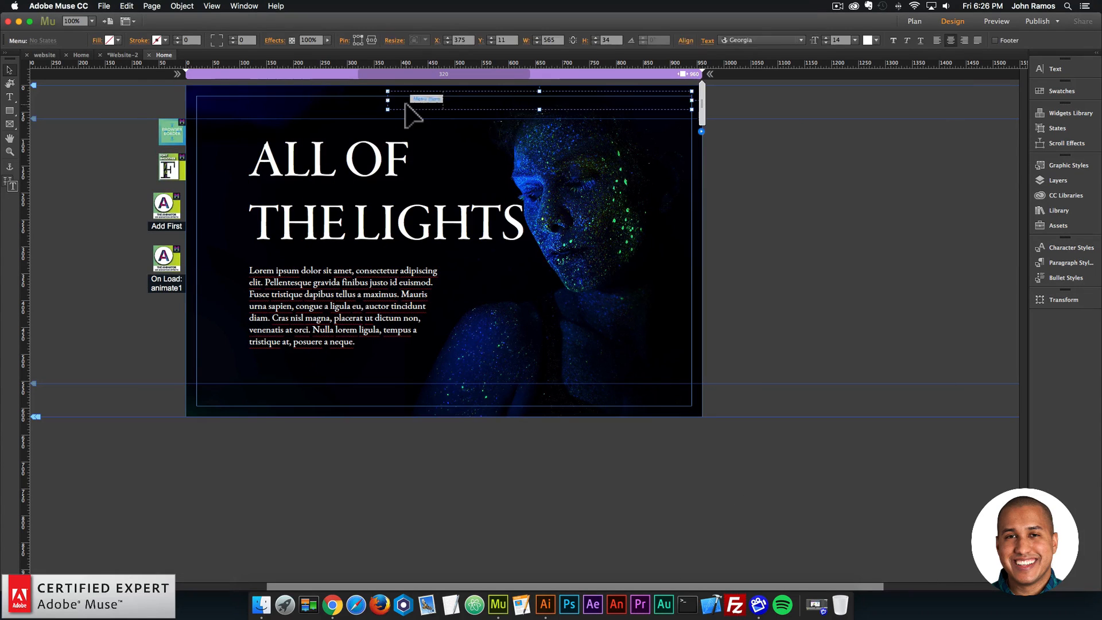
pyautogui.doubleClick(413, 101)
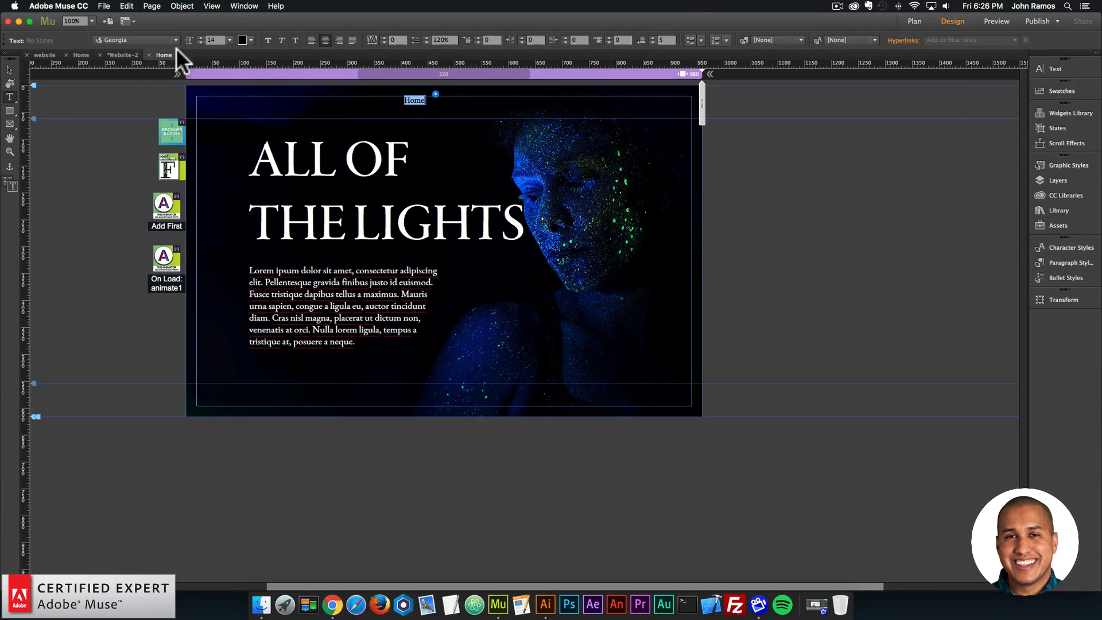
pyautogui.click(170, 36)
pyautogui.write('gar')
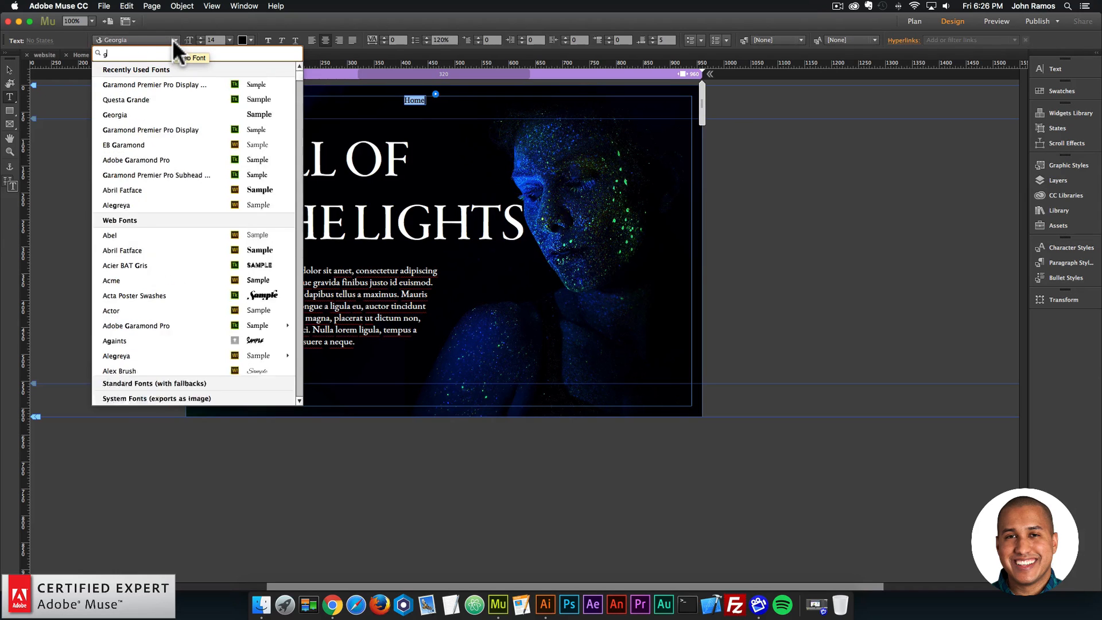
pyautogui.press('BackSpace')
pyautogui.press('BackSpace')
pyautogui.press('BackSpace')
pyautogui.write('que')
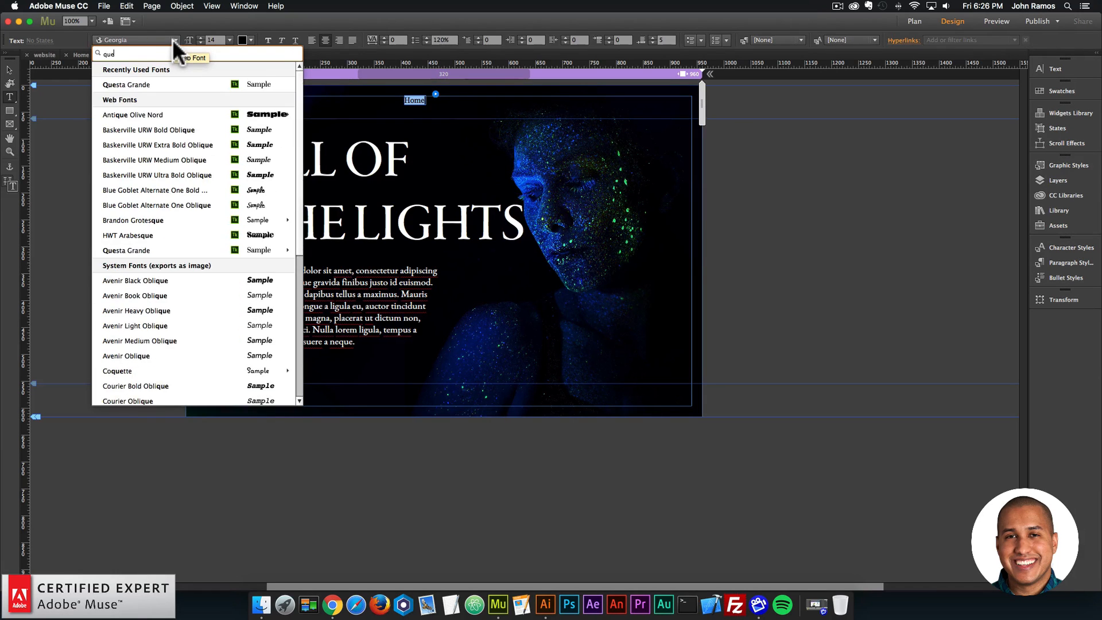
pyautogui.click(145, 84)
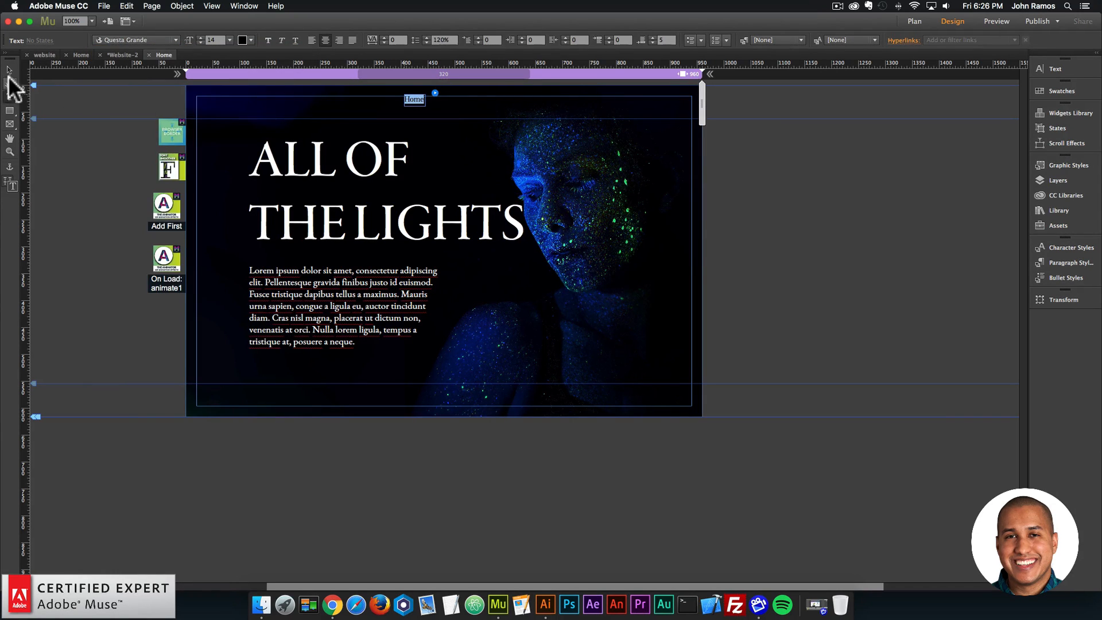
pyautogui.click(10, 71)
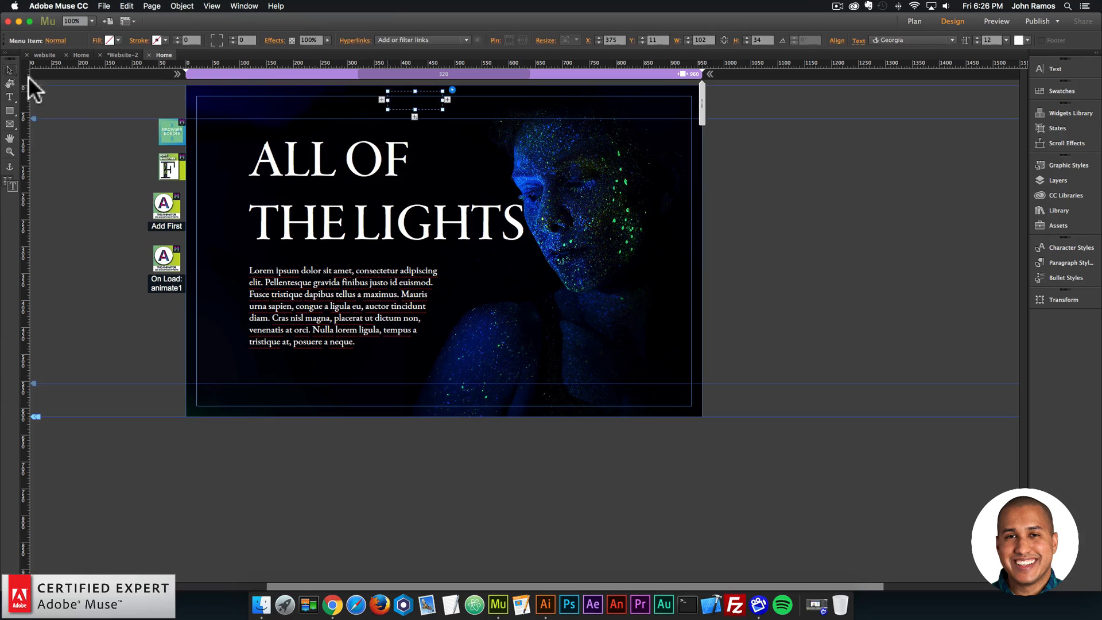
pyautogui.click(104, 6)
pyautogui.click(133, 175)
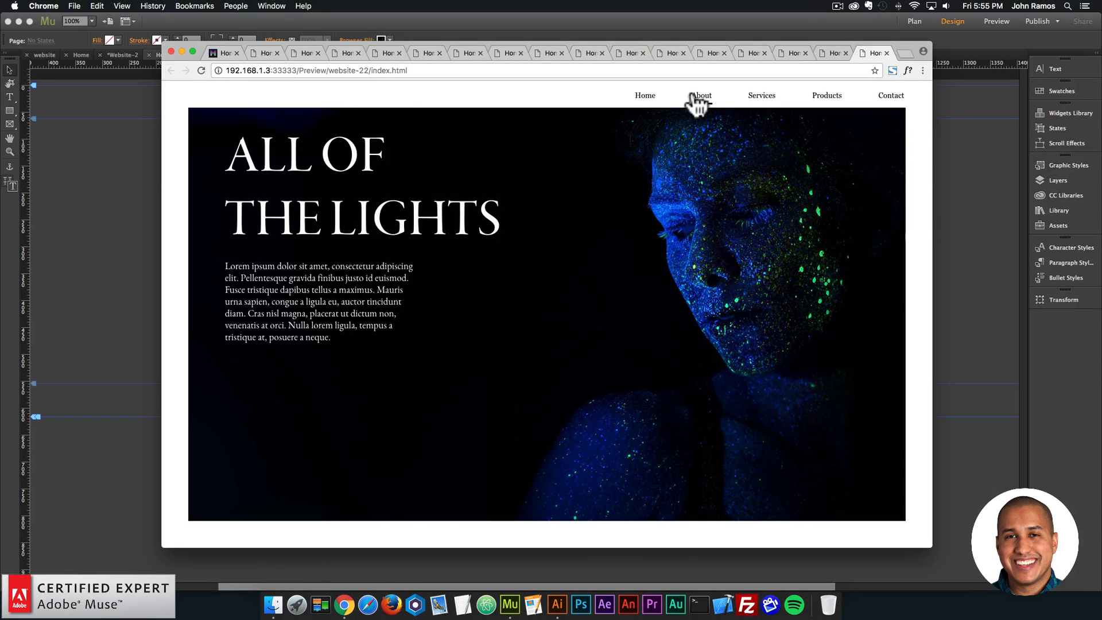
# Step: Load museforyoushop.com in a new browser tab and follow the popup's subscription offer to the widget shop
pyautogui.click(903, 51)
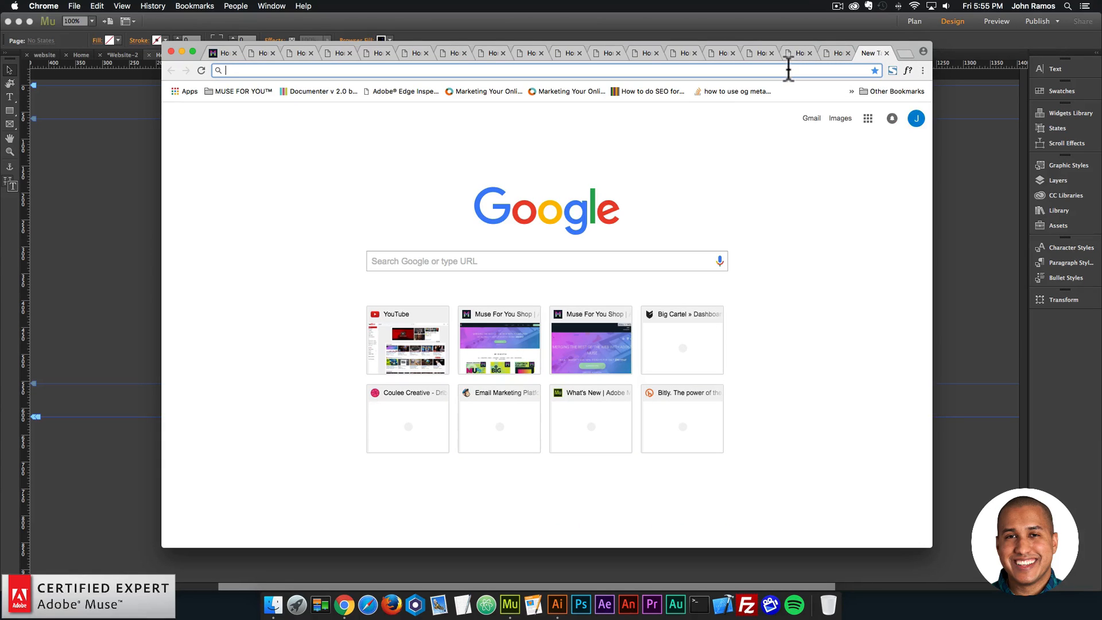
pyautogui.write('museforyoushop.com')
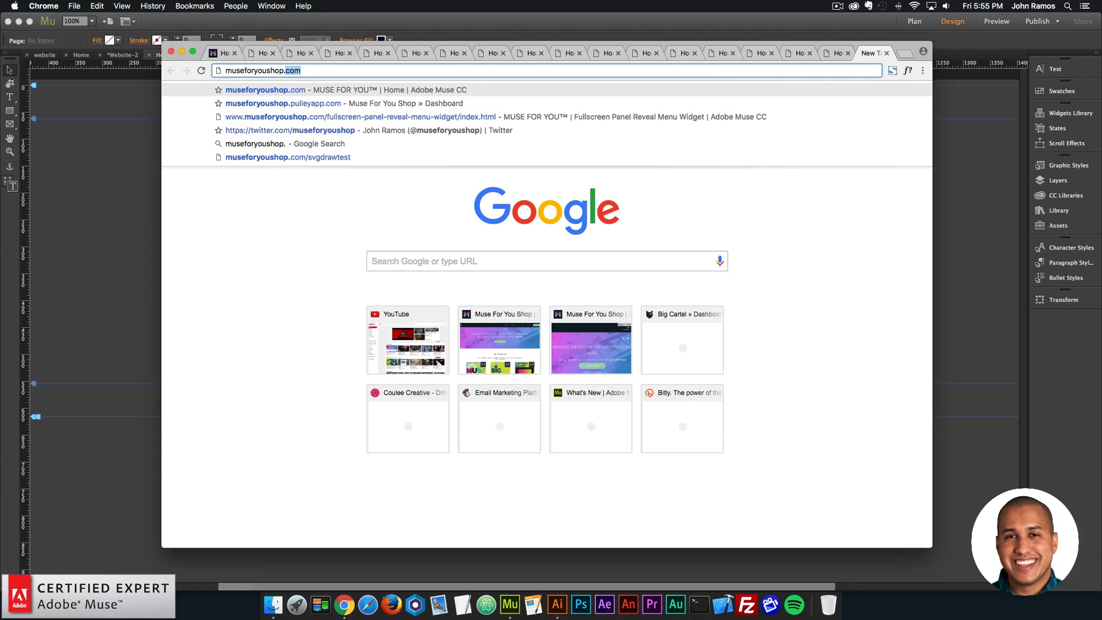
pyautogui.press('Return')
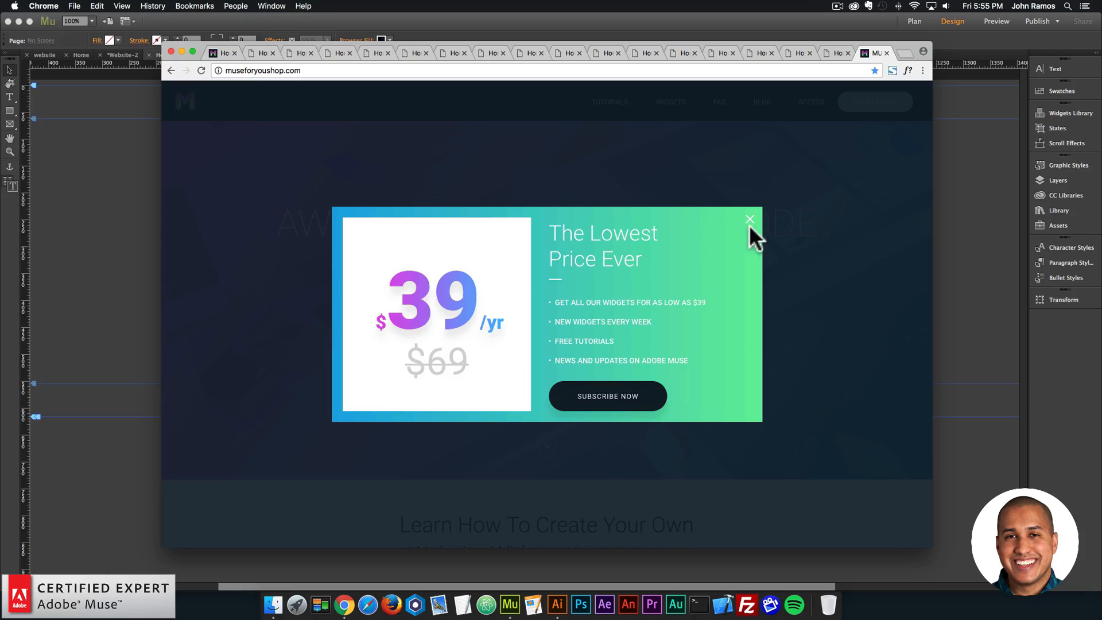
pyautogui.click(605, 405)
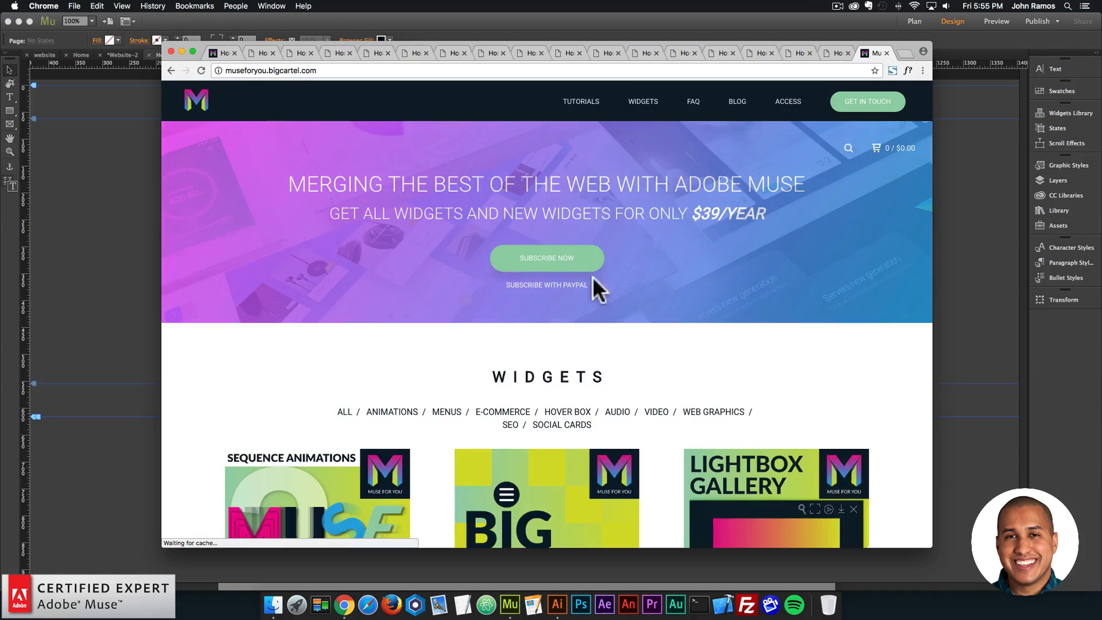
# Step: Look through the shop's widget catalogue, examining the available menu, hover box, video and browser widgets
pyautogui.scroll(-15, 615, 333)
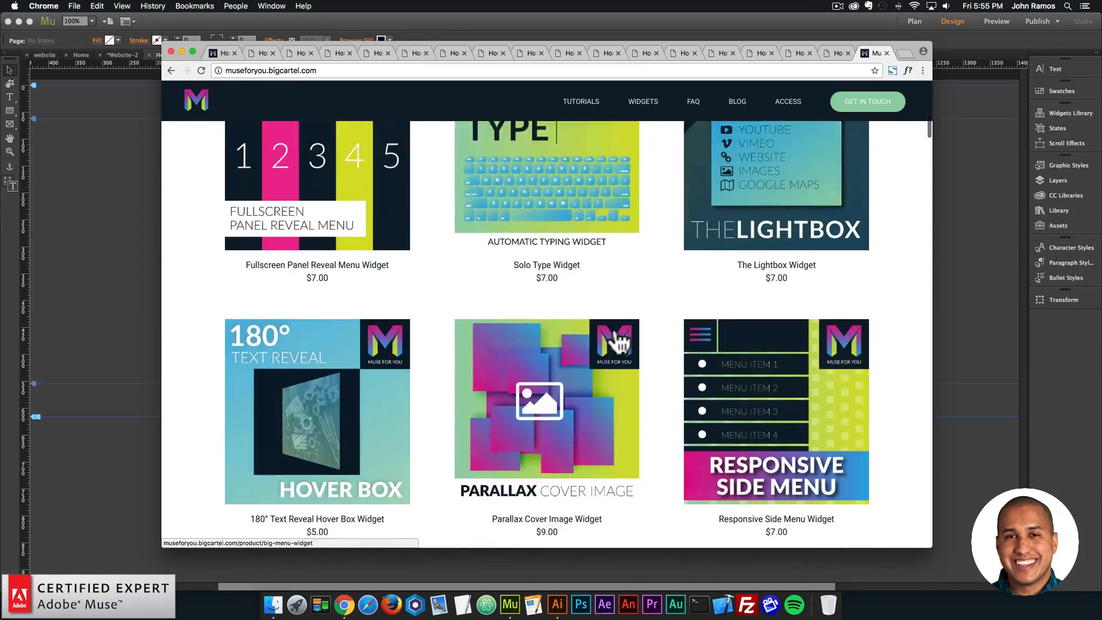
pyautogui.scroll(-6, 617, 343)
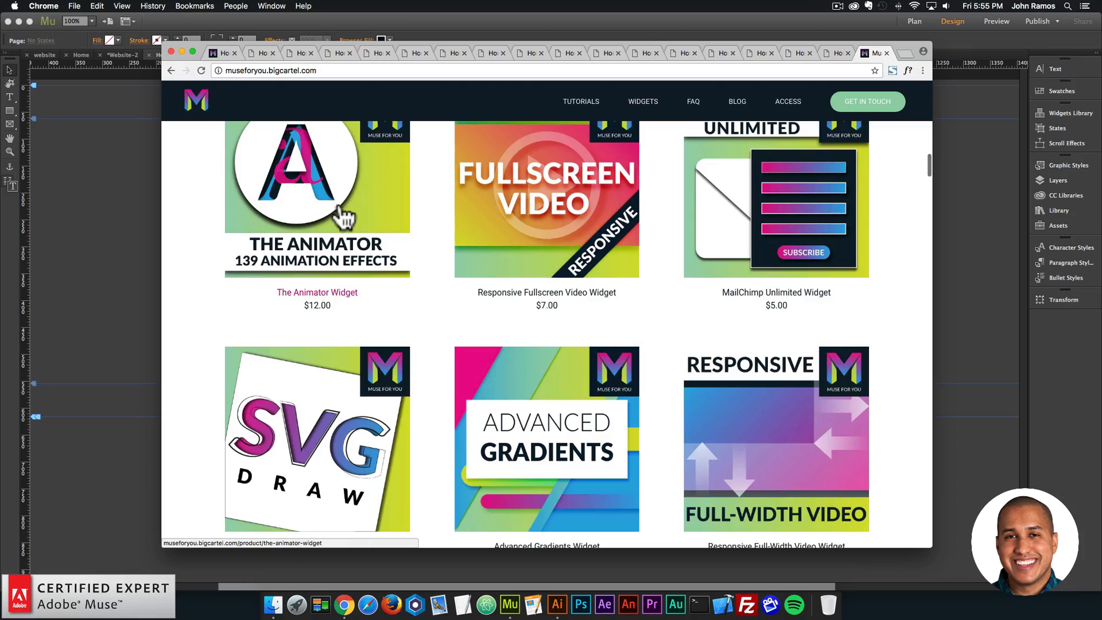
pyautogui.scroll(-2, 425, 227)
pyautogui.scroll(-4, 444, 221)
pyautogui.scroll(15, 444, 221)
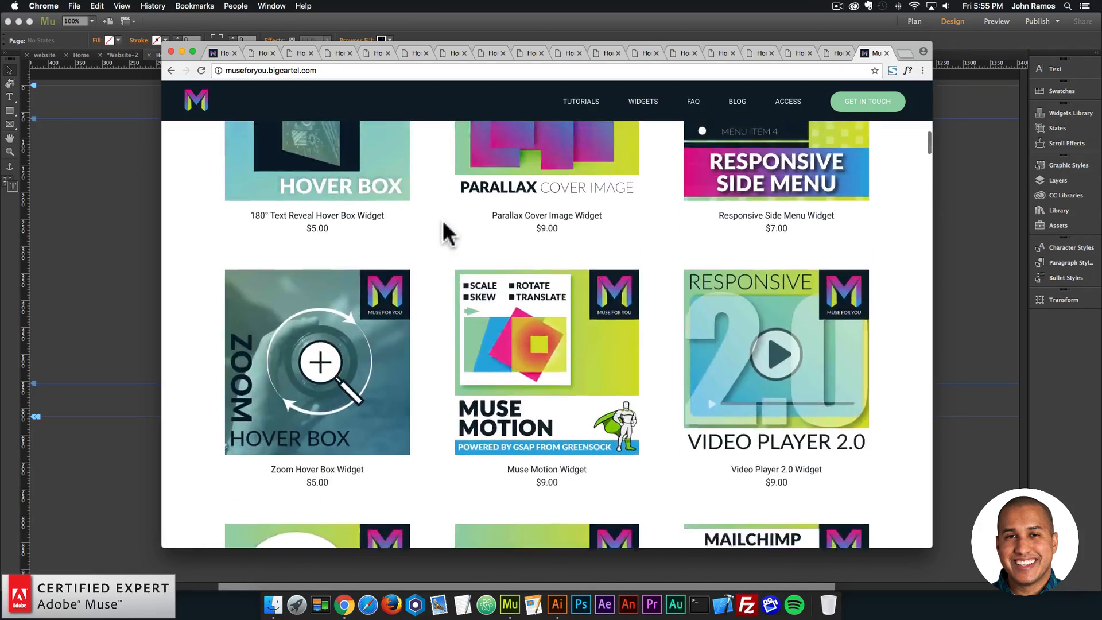
pyautogui.scroll(-20, 442, 218)
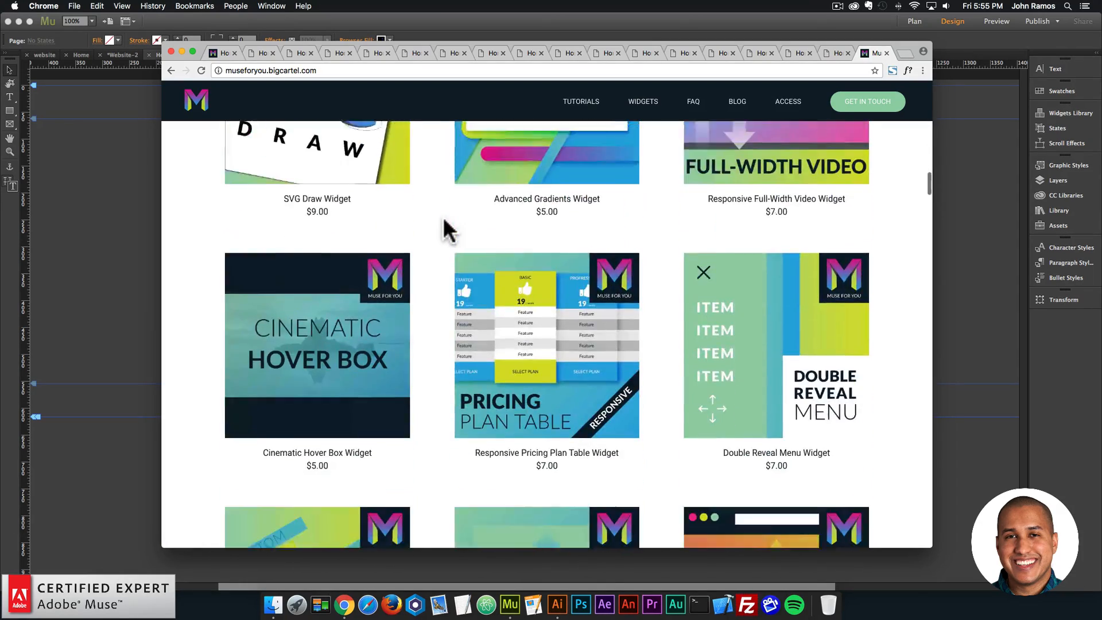
pyautogui.scroll(-5, 627, 312)
pyautogui.scroll(-5, 586, 312)
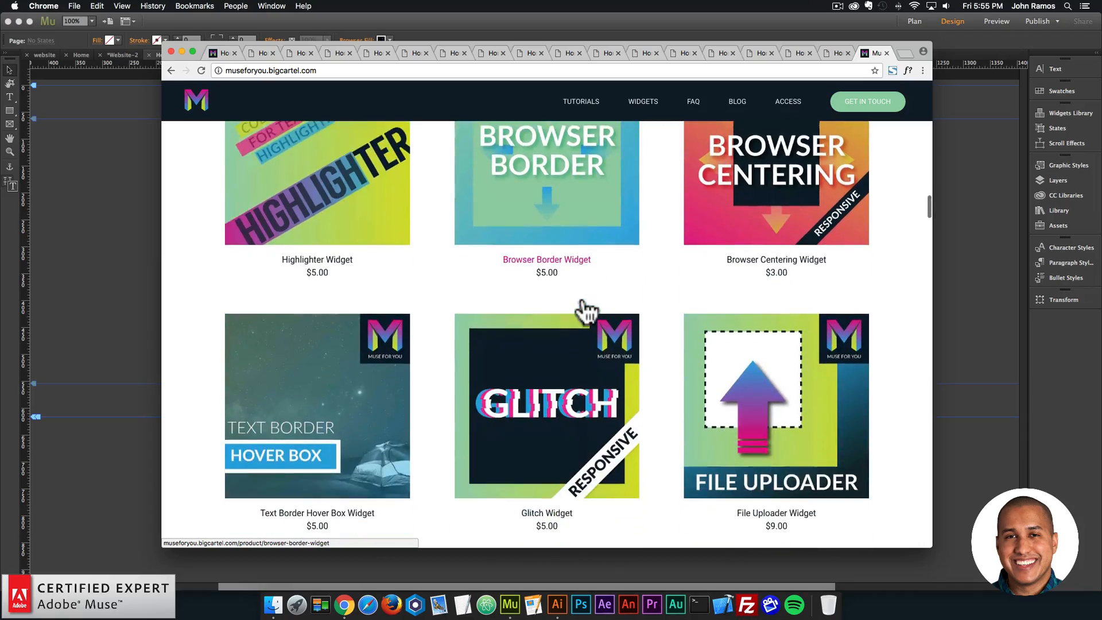
pyautogui.scroll(-15, 580, 302)
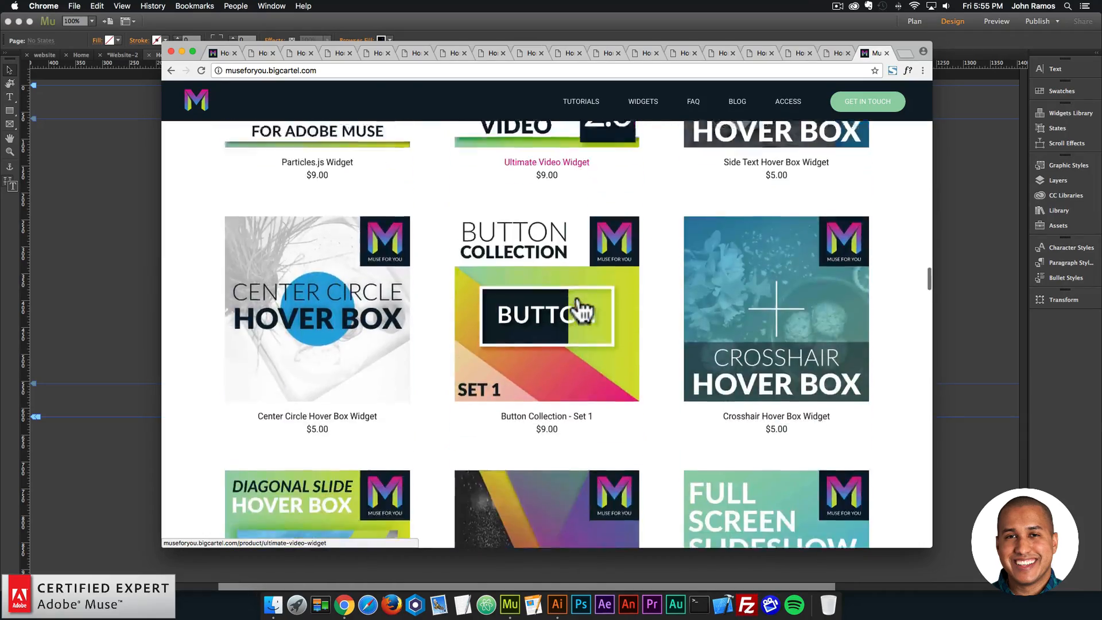
pyautogui.scroll(-20, 580, 310)
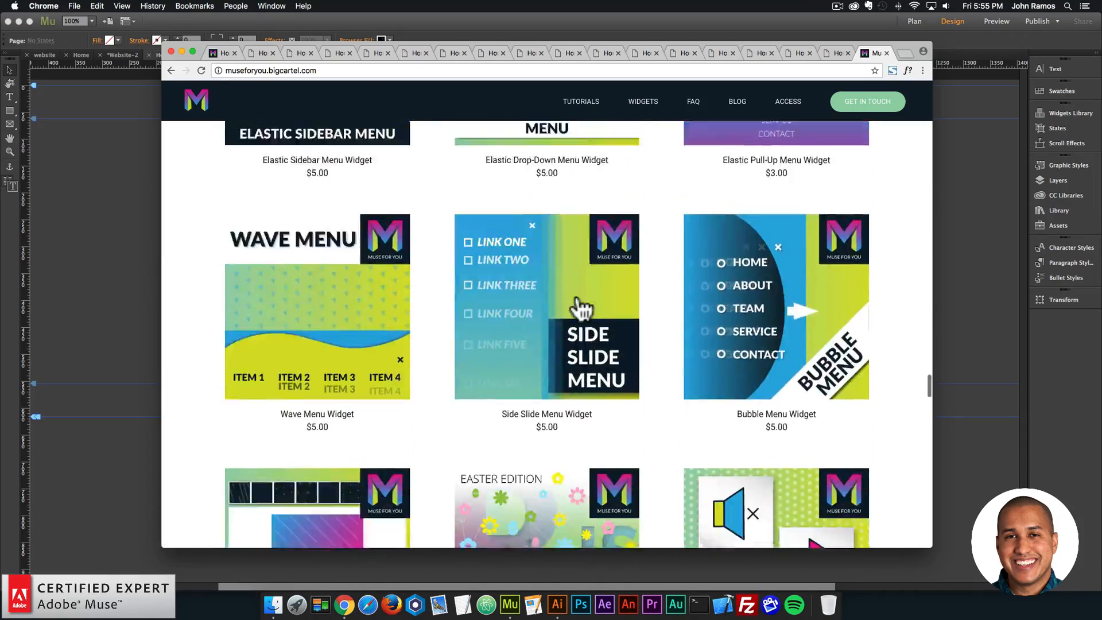
pyautogui.scroll(-20, 580, 310)
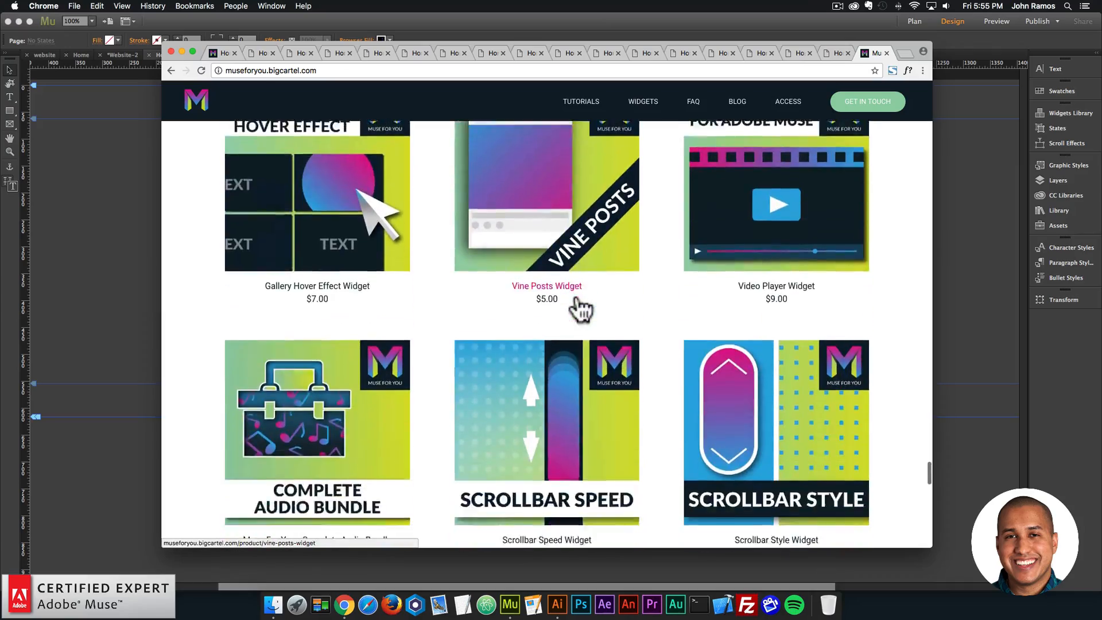
pyautogui.scroll(-5, 581, 309)
pyautogui.scroll(2, 798, 303)
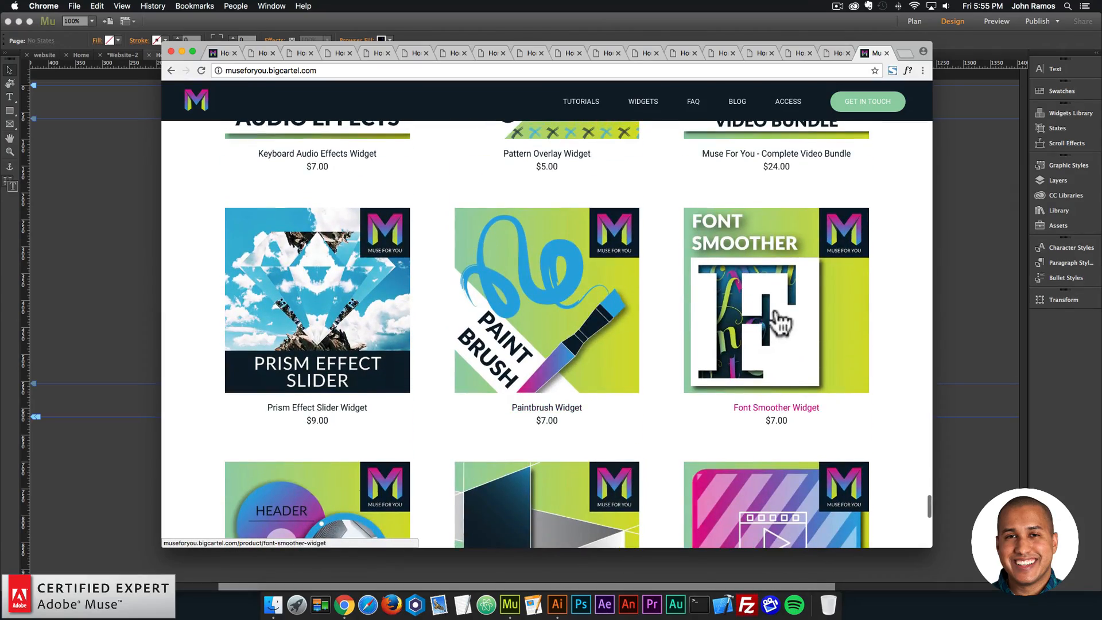
# Step: Return to The Animator Widget in the catalogue and open its product page
pyautogui.scroll(20, 781, 316)
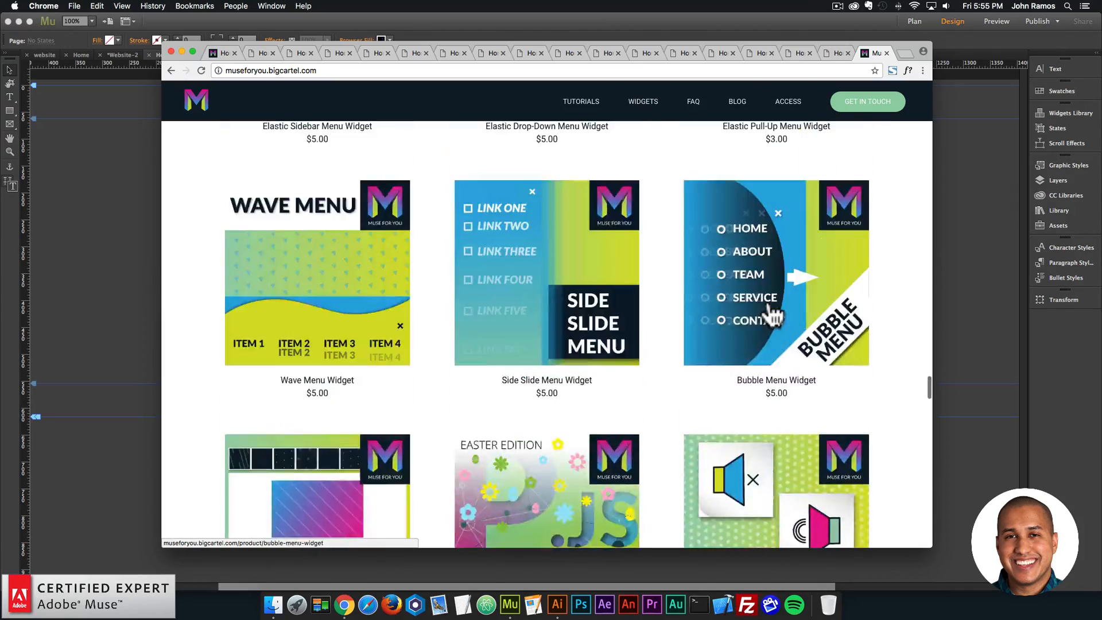
pyautogui.scroll(20, 772, 316)
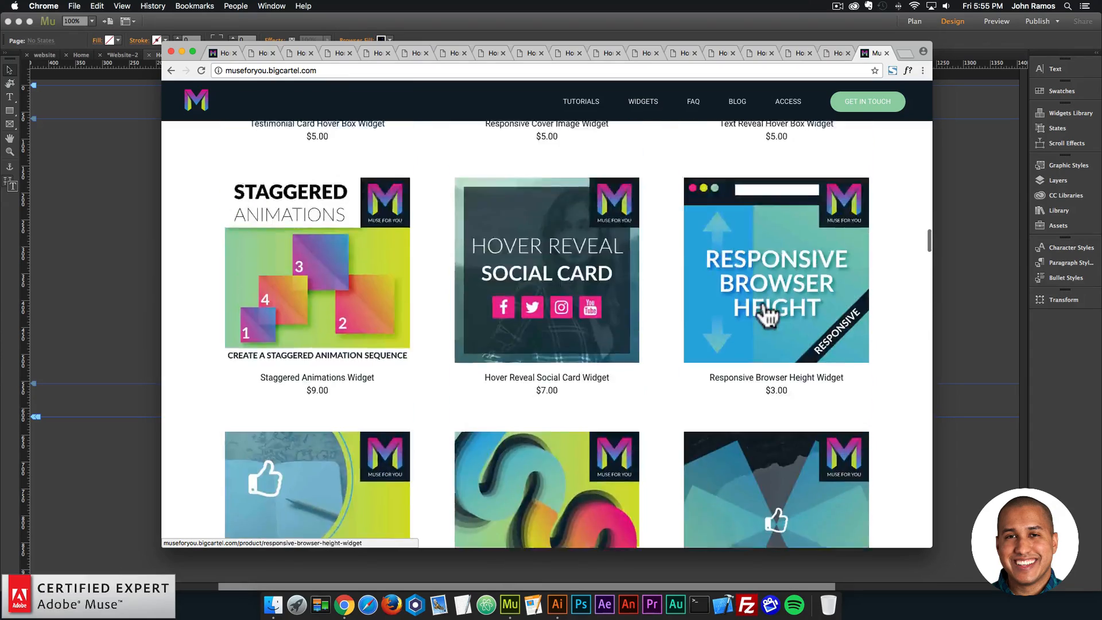
pyautogui.scroll(10, 768, 316)
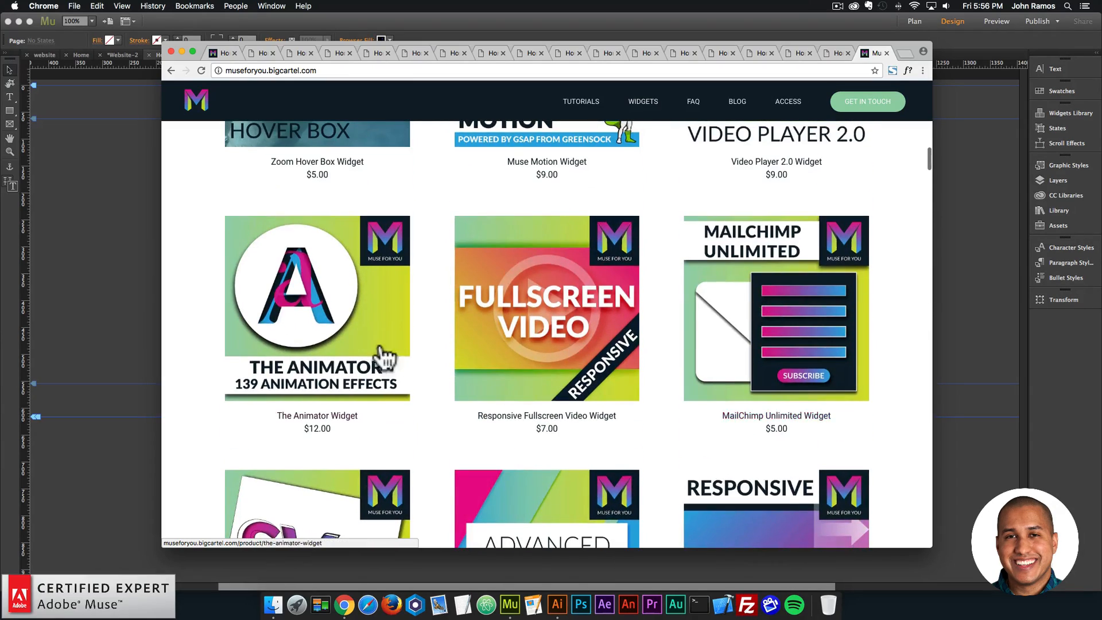
pyautogui.click(359, 312)
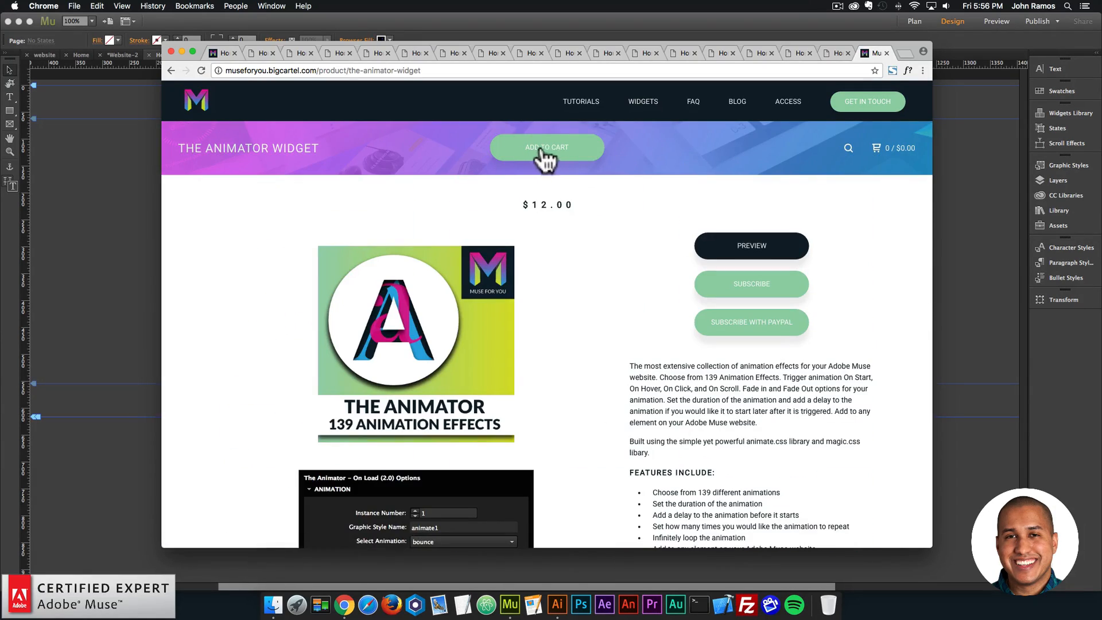